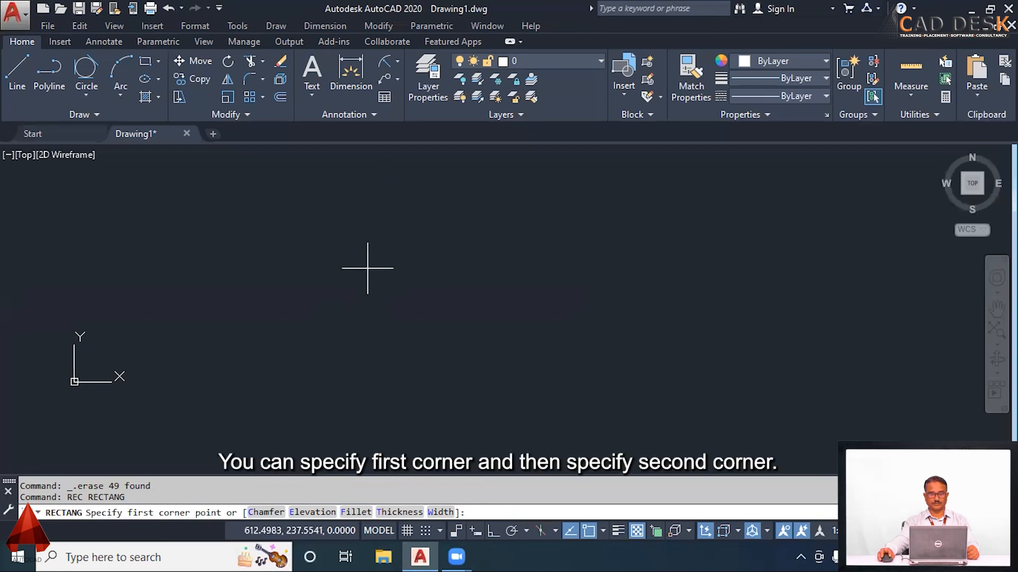
- Draw a freehand rectangle, without dimensions, by picking its two opposite corners in the empty drawing area
{"action": "left_click", "coordinate": [353, 308]}
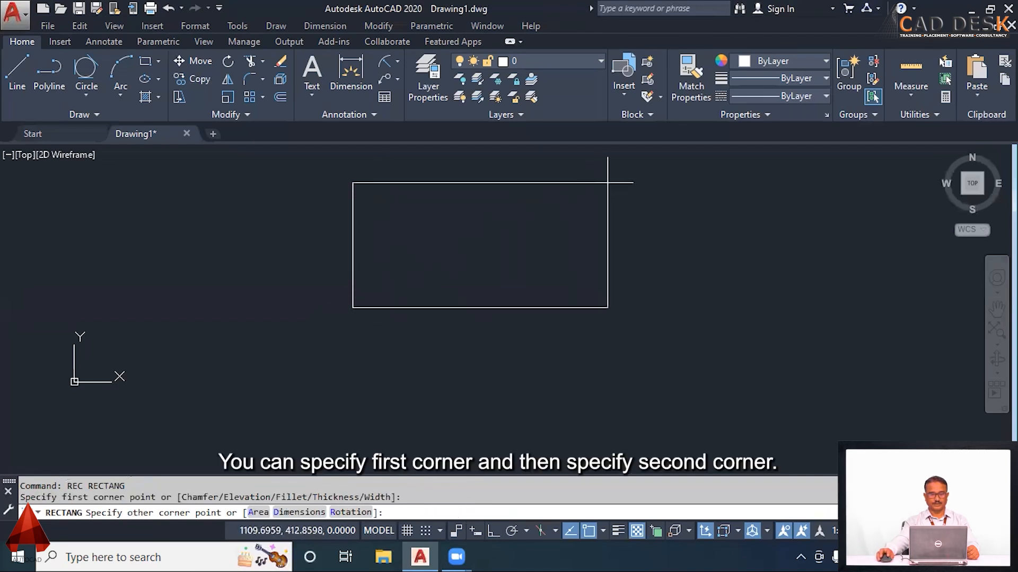
{"action": "left_click", "coordinate": [622, 160]}
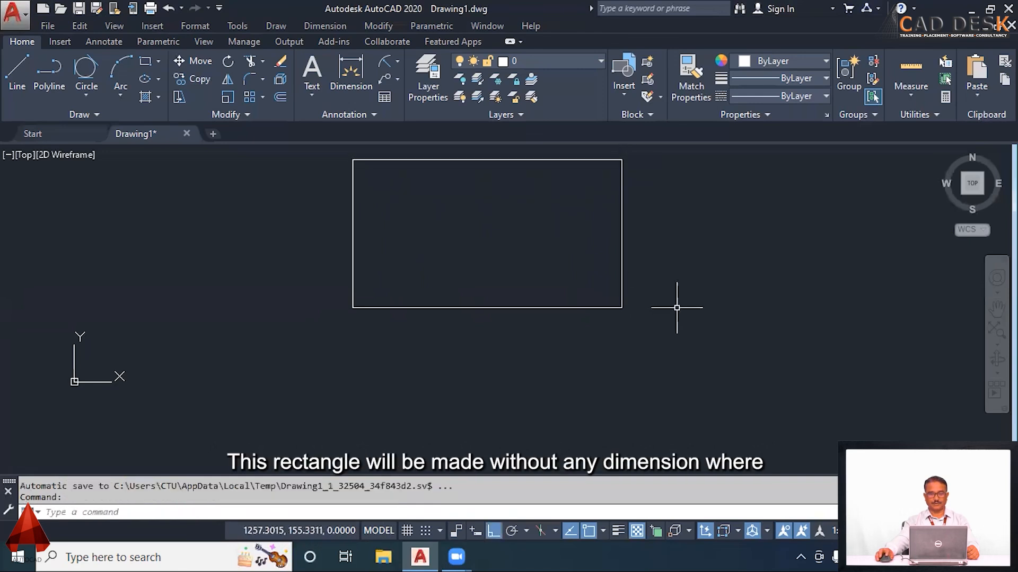
{"action": "middle_click_drag", "start_coordinate": [613, 348], "coordinate": [582, 401]}
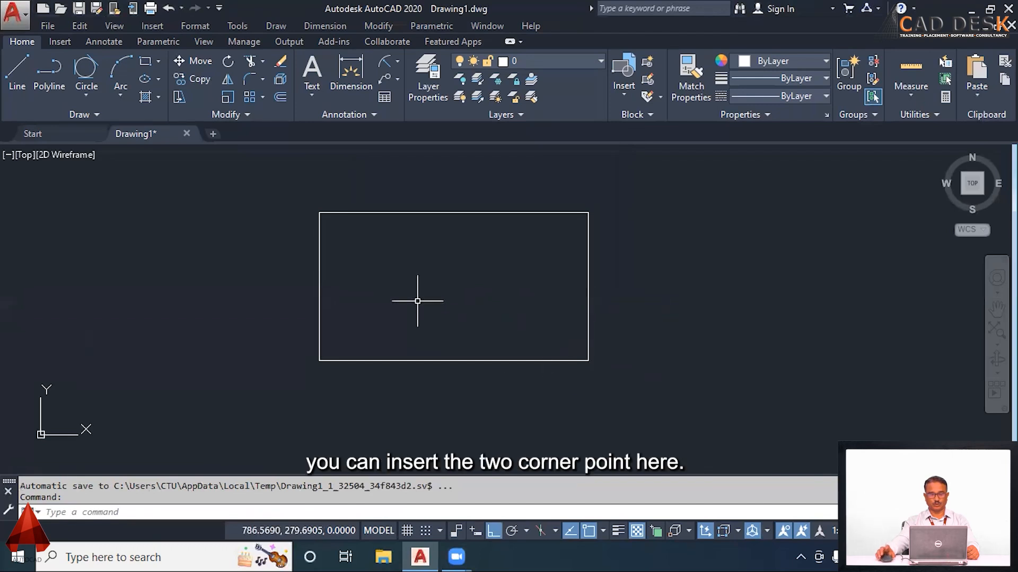
- Draw a second rectangle up and to the right of the first, using the Area option with area 12000 and length 150
{"action": "scroll", "coordinate": [418, 301], "scroll_direction": "down", "scroll_amount": 2}
{"action": "middle_click_drag", "start_coordinate": [557, 318], "coordinate": [455, 324]}
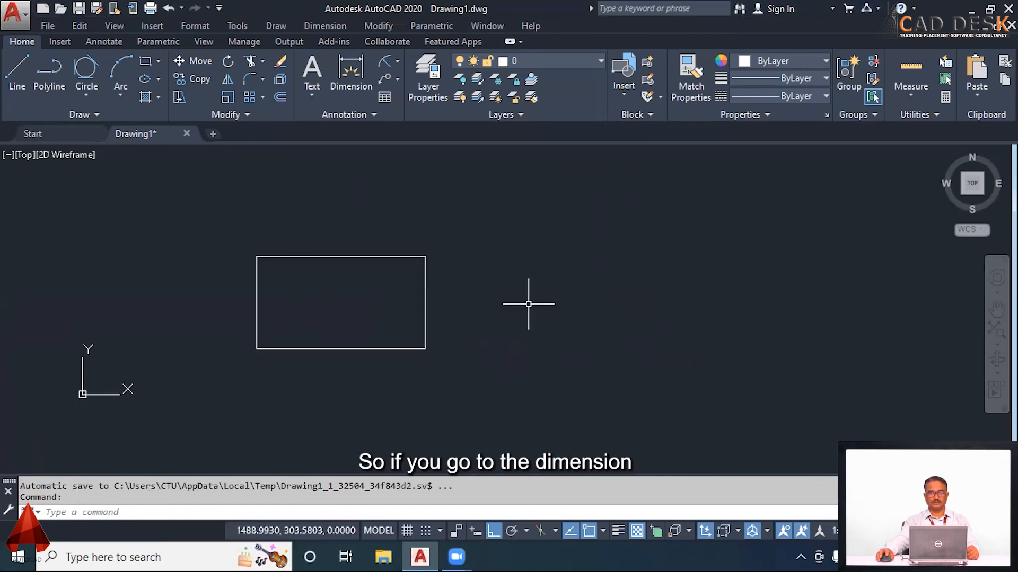
{"action": "type", "text": "rec"}
{"action": "key", "text": "Return"}
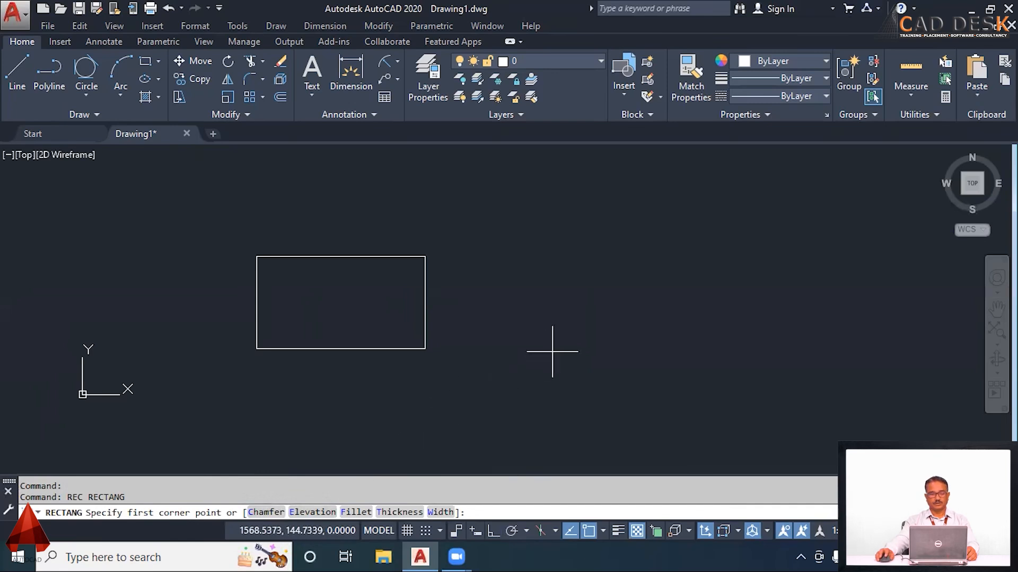
{"action": "middle_click_drag", "start_coordinate": [552, 352], "coordinate": [539, 359]}
{"action": "scroll", "coordinate": [539, 359], "scroll_direction": "down", "scroll_amount": 2}
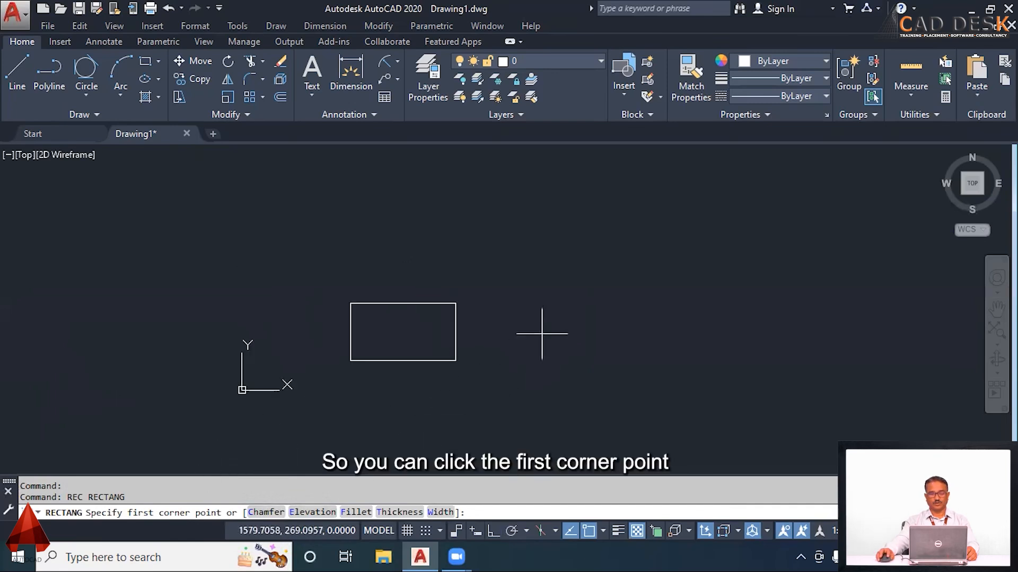
{"action": "left_click", "coordinate": [566, 214]}
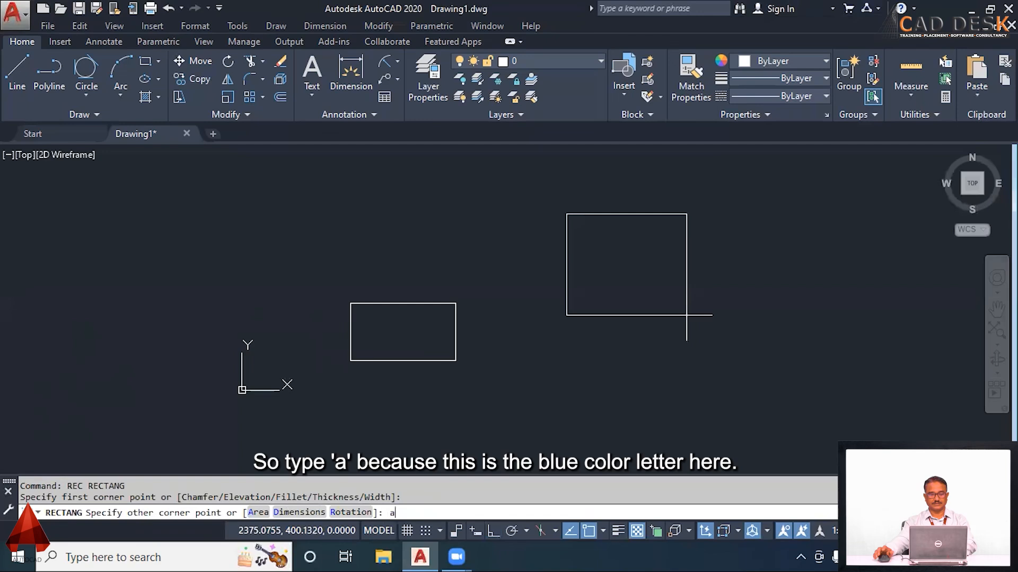
{"action": "key", "text": "Return"}
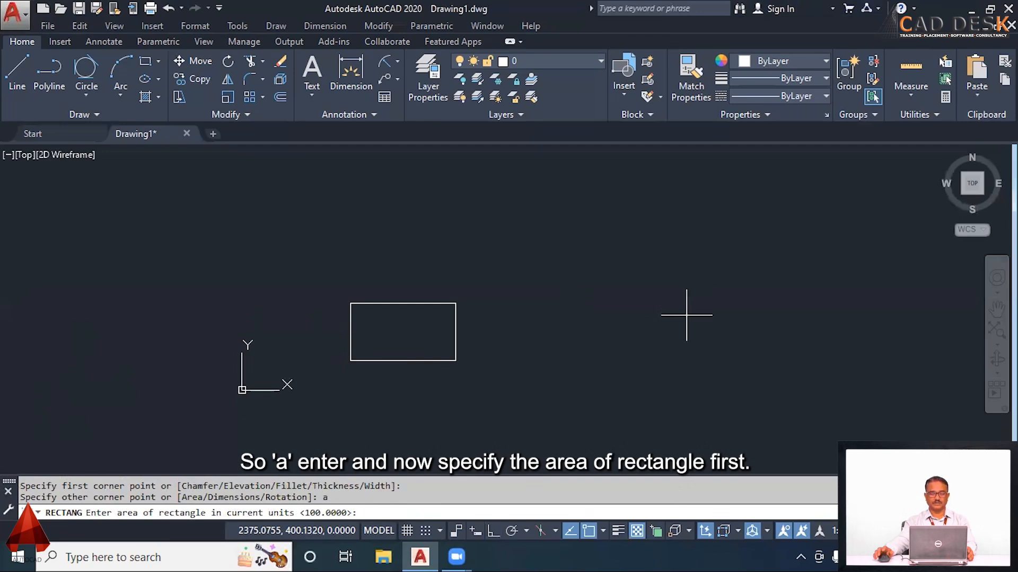
{"action": "type", "text": "12000"}
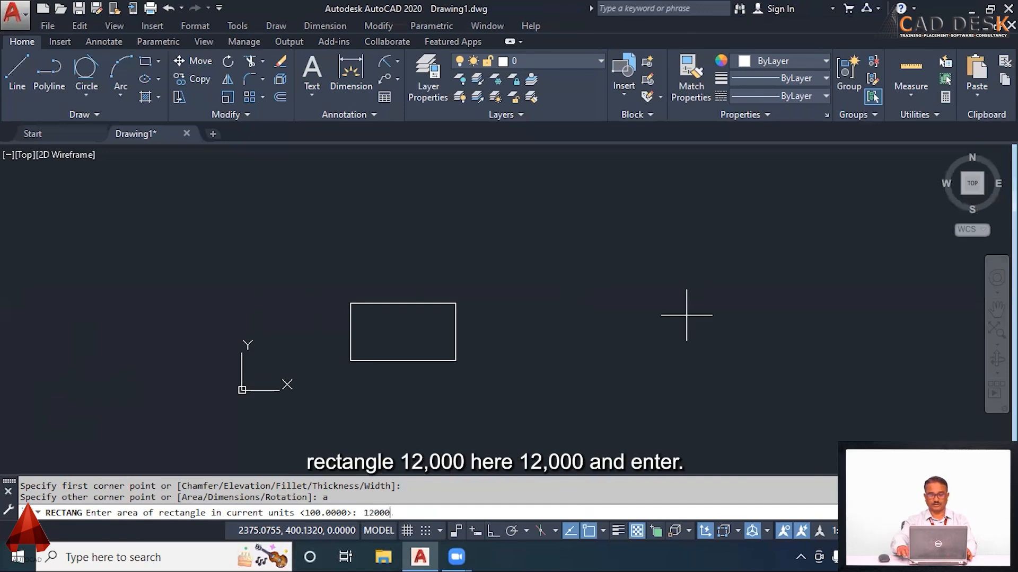
{"action": "key", "text": "Return"}
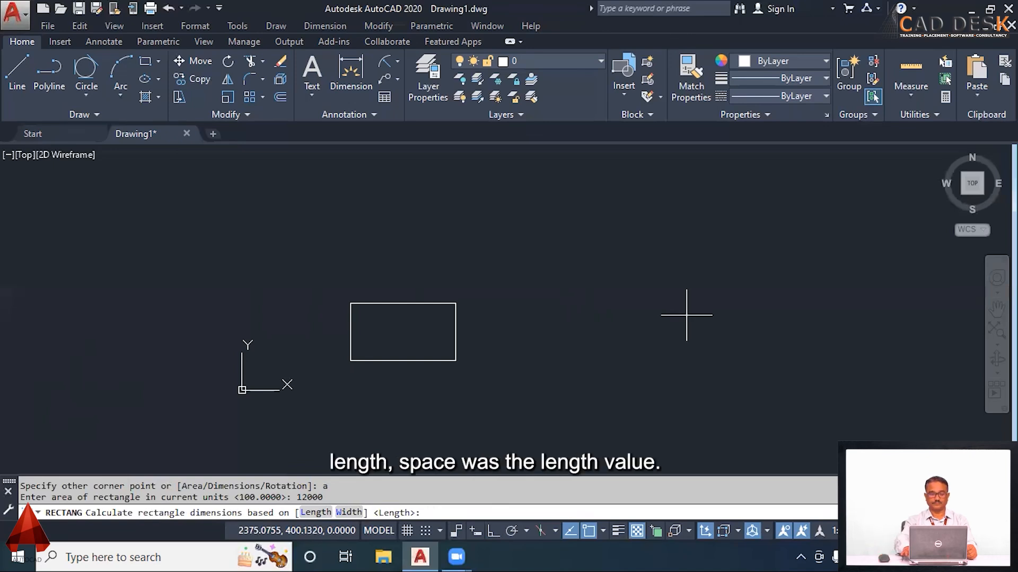
{"action": "key", "text": "Return"}
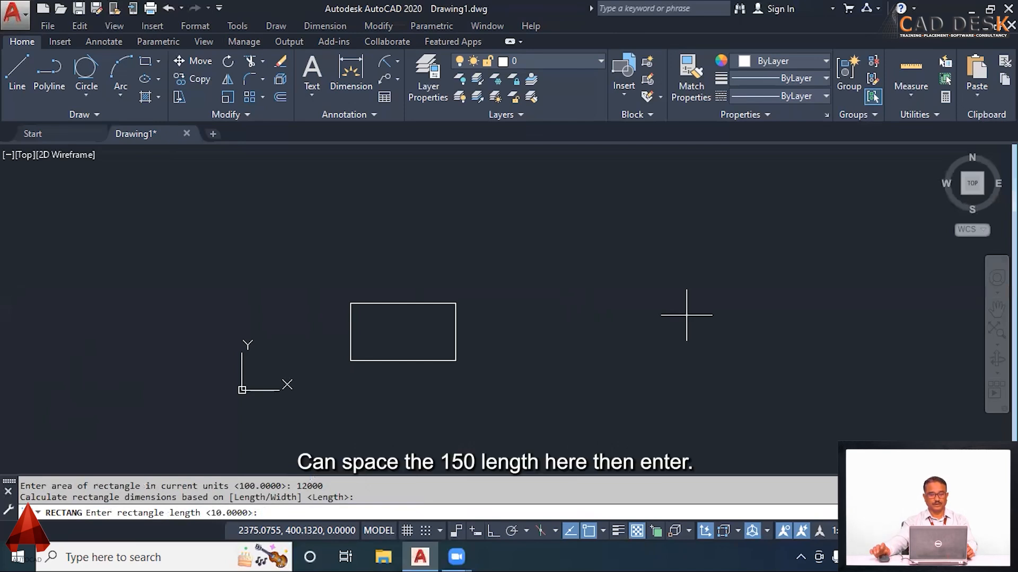
{"action": "type", "text": "1"}
{"action": "type", "text": "50"}
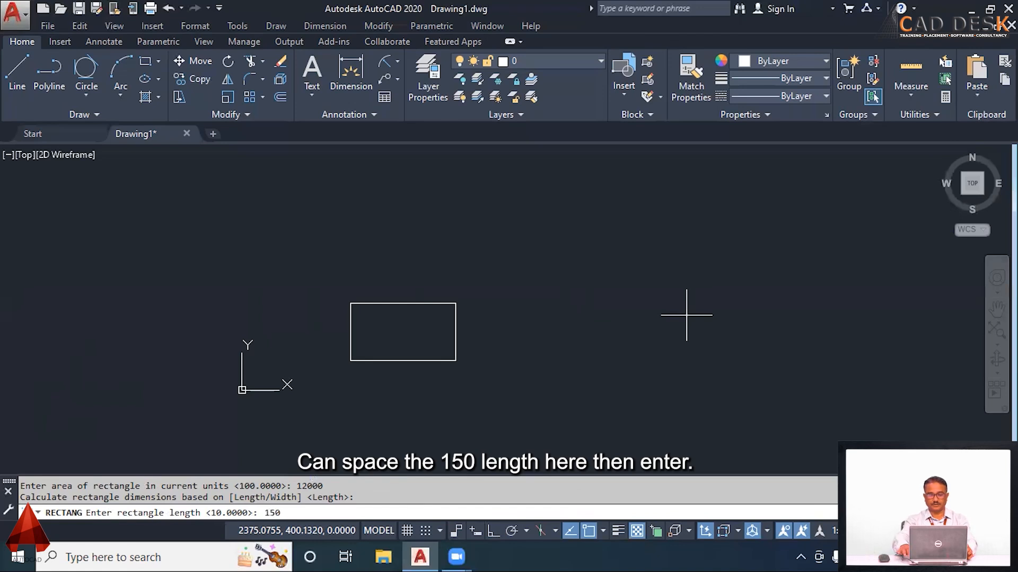
{"action": "key", "text": "Return"}
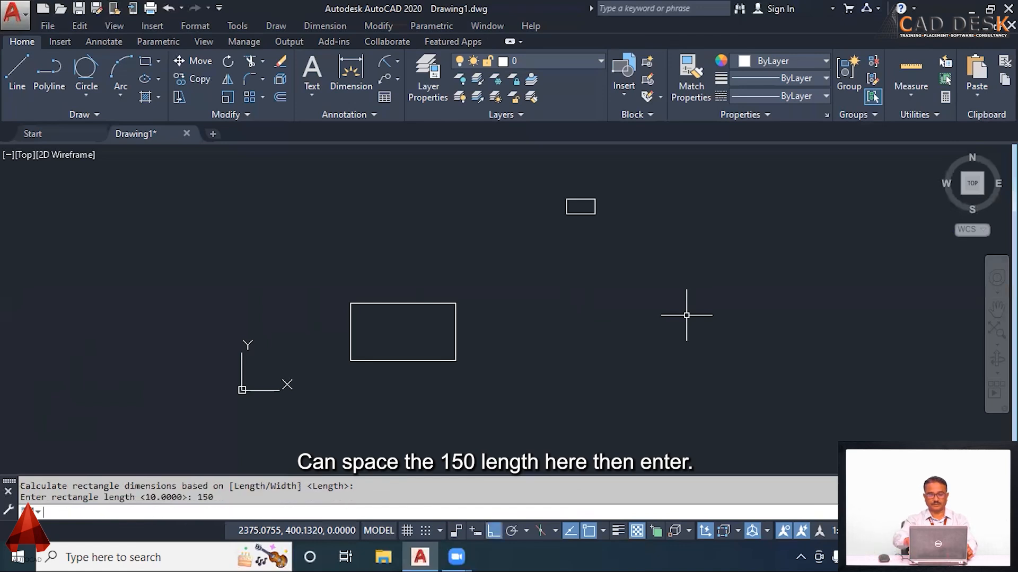
- Add a horizontal linear dimension just above the small rectangle's upper edge, spanning its two upper corners
{"action": "key", "text": "F8"}
{"action": "scroll", "coordinate": [572, 206], "scroll_direction": "up", "scroll_amount": 10}
{"action": "mouse_move", "coordinate": [601, 241]}
{"action": "middle_mouse_down"}
{"action": "mouse_move", "coordinate": [495, 318]}
{"action": "mouse_move", "coordinate": [467, 289]}
{"action": "mouse_move", "coordinate": [432, 311]}
{"action": "middle_mouse_up"}
{"action": "scroll", "coordinate": [440, 303], "scroll_direction": "up", "scroll_amount": 2}
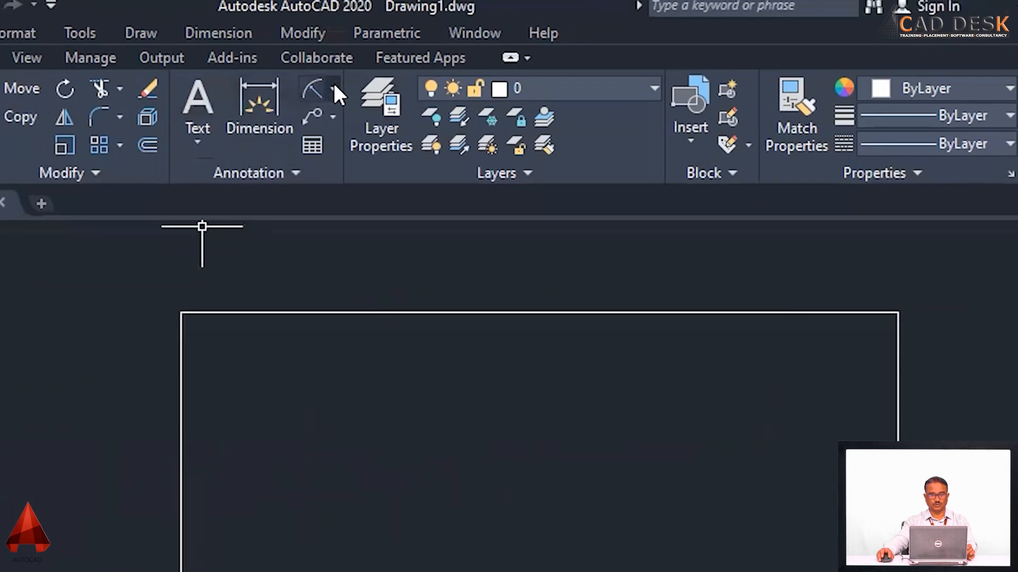
{"action": "left_click", "coordinate": [397, 61]}
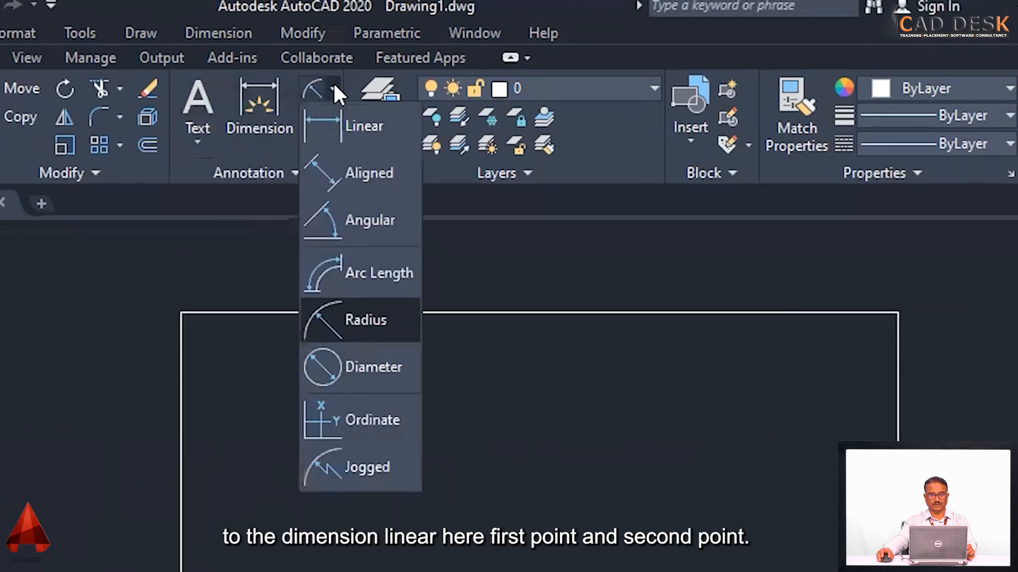
{"action": "left_click", "coordinate": [419, 87]}
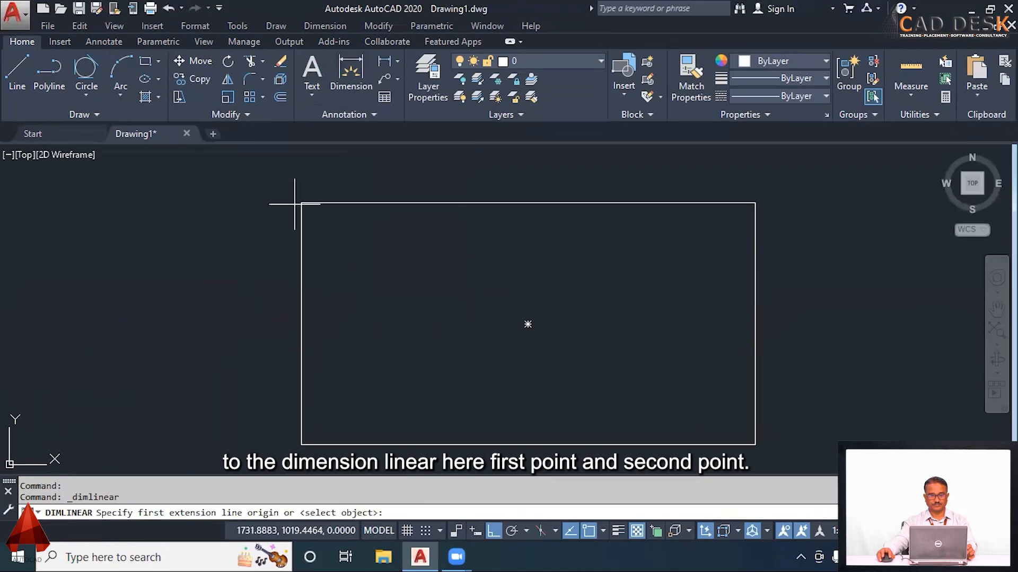
{"action": "left_click", "coordinate": [181, 313]}
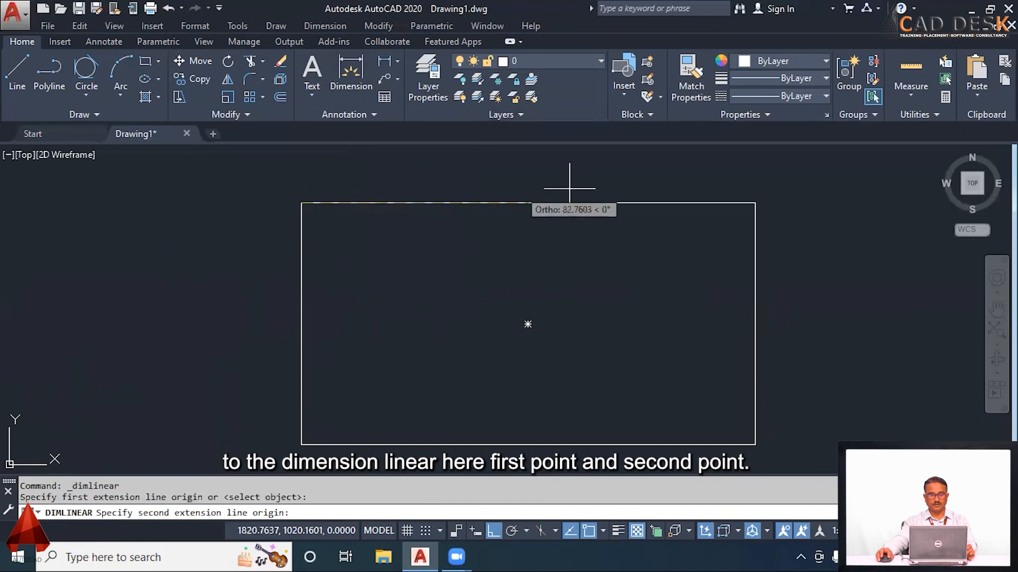
{"action": "left_click", "coordinate": [755, 203]}
{"action": "left_click", "coordinate": [739, 187]}
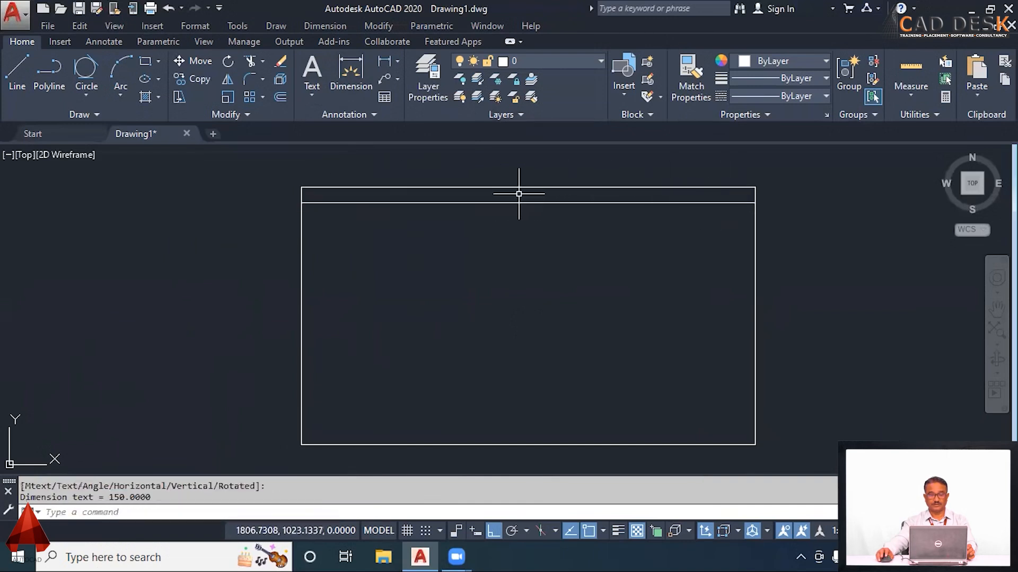
{"action": "scroll", "coordinate": [543, 165], "scroll_direction": "up", "scroll_amount": 5}
{"action": "scroll", "coordinate": [487, 238], "scroll_direction": "up", "scroll_amount": 2}
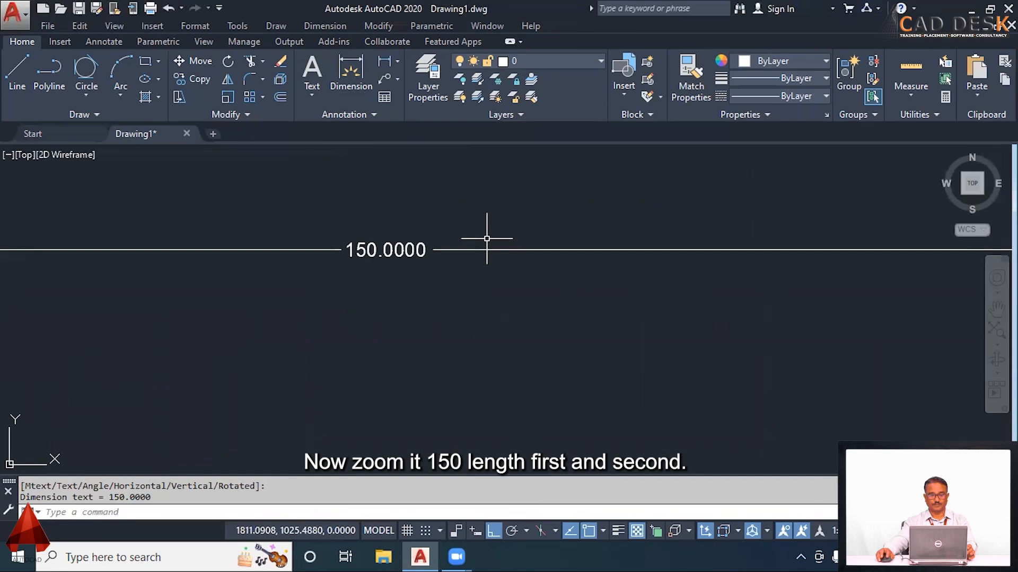
- Add a vertical linear dimension just outside the same rectangle's right edge, from its lower corner to its upper corner
{"action": "scroll", "coordinate": [487, 238], "scroll_direction": "down", "scroll_amount": 3}
{"action": "scroll", "coordinate": [630, 277], "scroll_direction": "down", "scroll_amount": 3}
{"action": "middle_click_drag", "start_coordinate": [629, 277], "coordinate": [535, 259]}
{"action": "key", "text": "Return"}
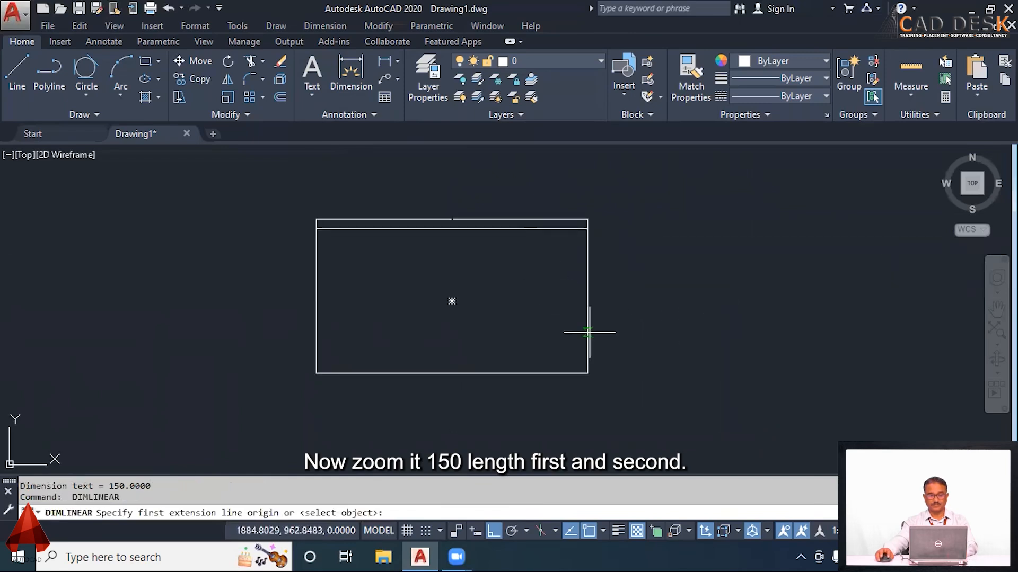
{"action": "left_click", "coordinate": [588, 374]}
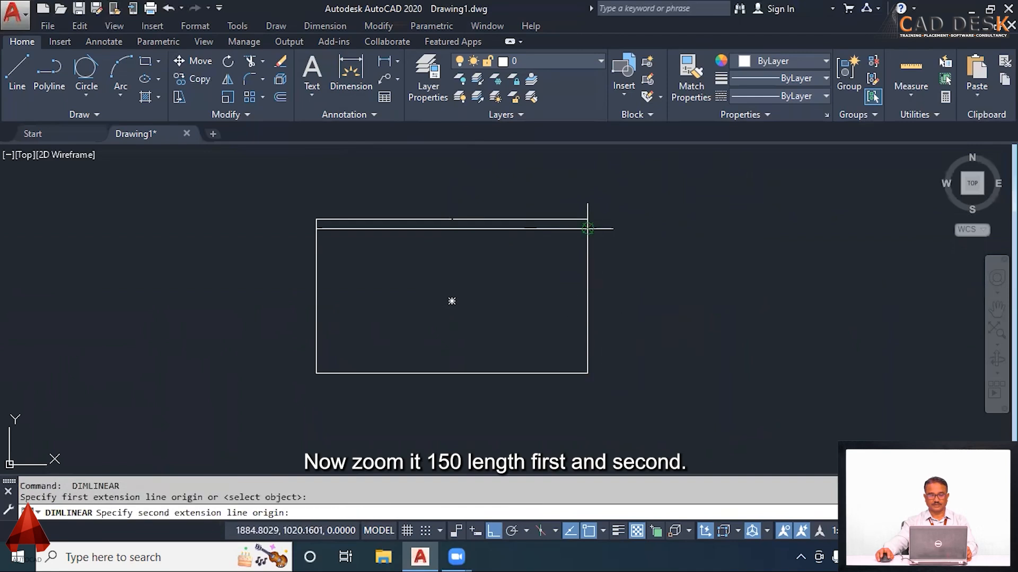
{"action": "left_click", "coordinate": [587, 229]}
{"action": "left_click", "coordinate": [605, 265]}
{"action": "scroll", "coordinate": [594, 286], "scroll_direction": "up", "scroll_amount": 4}
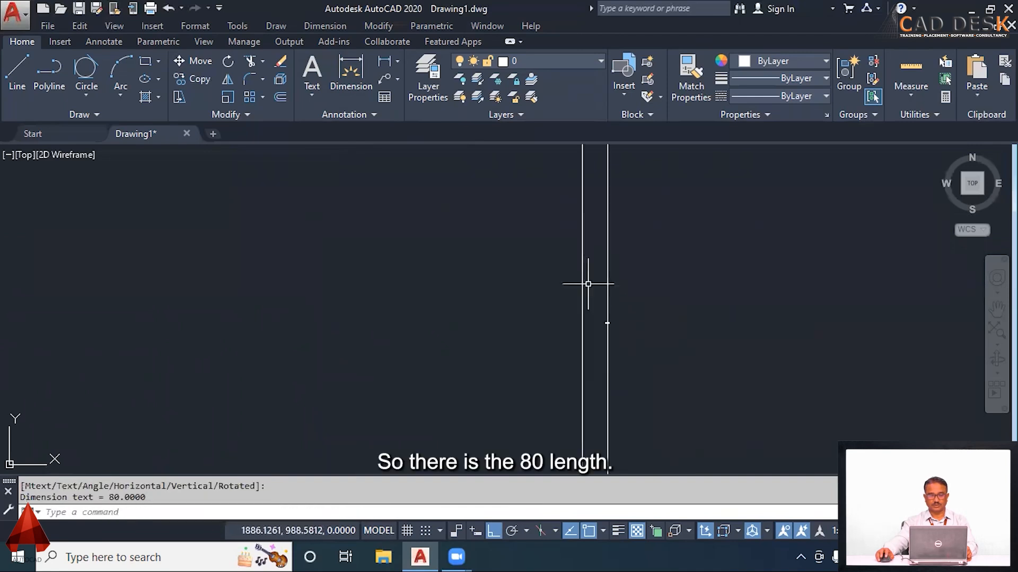
{"action": "scroll", "coordinate": [614, 382], "scroll_direction": "up", "scroll_amount": 3}
{"action": "scroll", "coordinate": [639, 411], "scroll_direction": "down", "scroll_amount": 5}
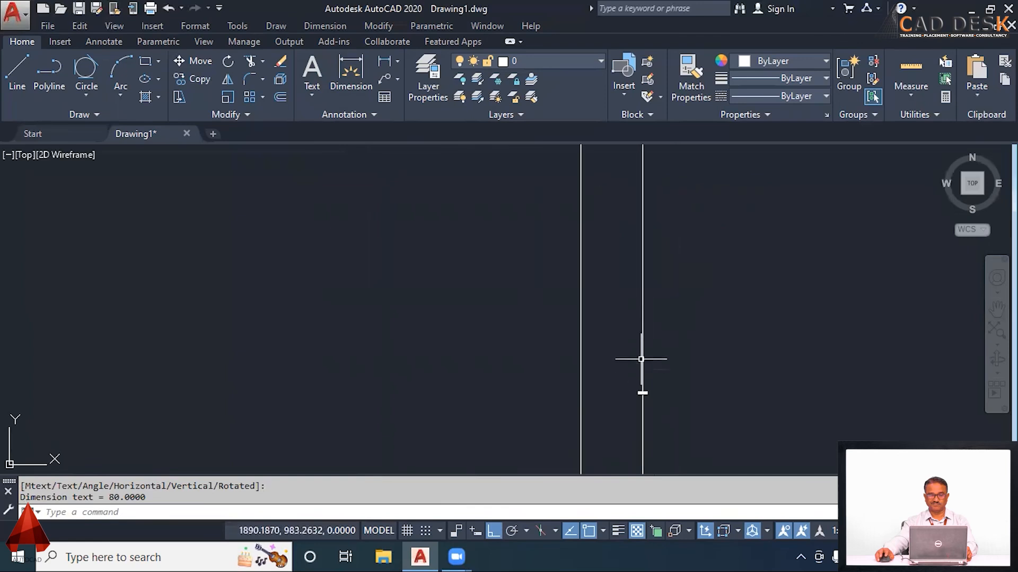
{"action": "scroll", "coordinate": [609, 355], "scroll_direction": "up", "scroll_amount": 4}
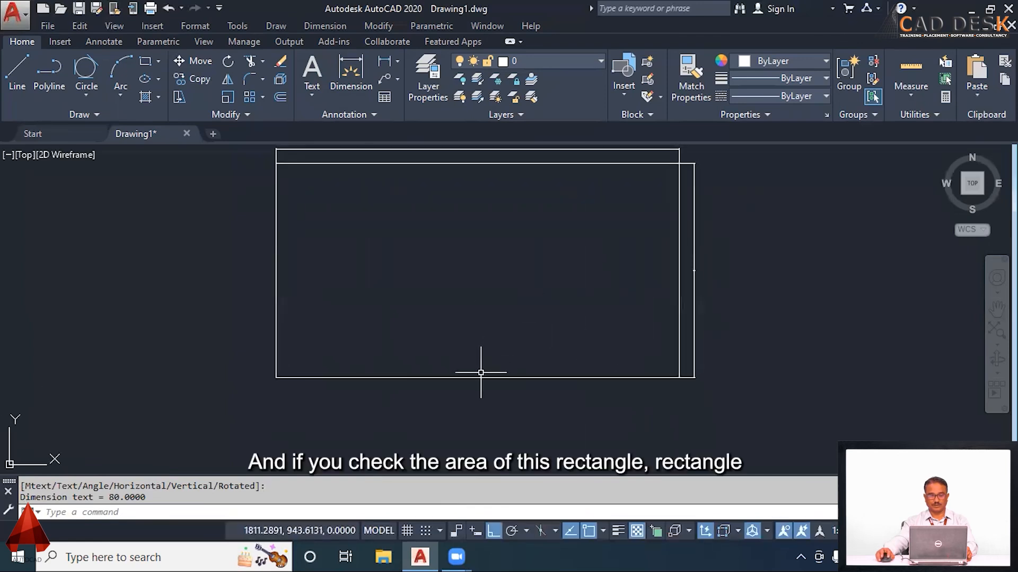
- Measure the area of the dimensioned rectangle with the Area command's Object option
{"action": "middle_click_drag", "start_coordinate": [495, 311], "coordinate": [494, 331]}
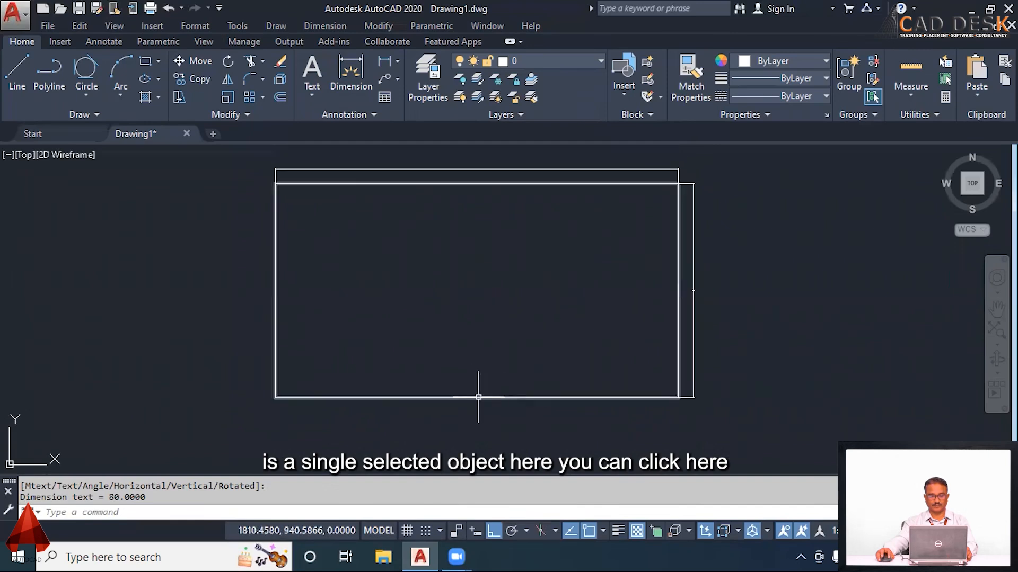
{"action": "left_click", "coordinate": [479, 397]}
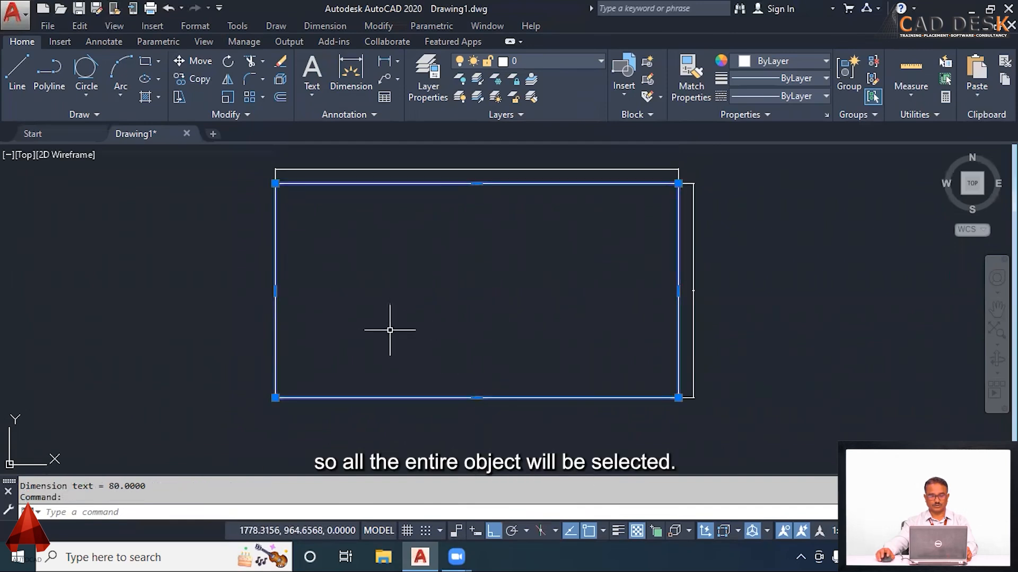
{"action": "key", "text": "Escape"}
{"action": "middle_click_drag", "start_coordinate": [356, 319], "coordinate": [345, 330]}
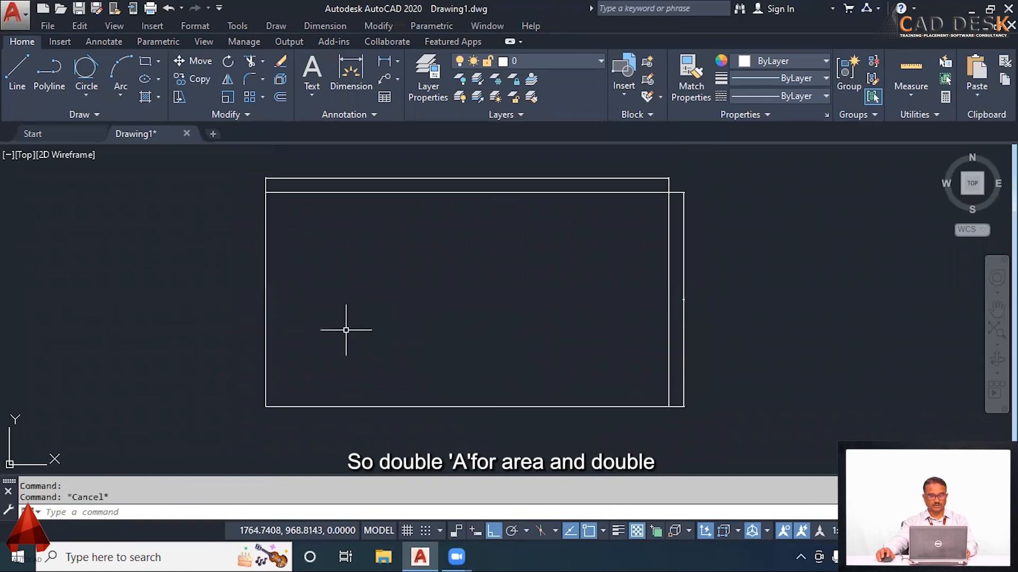
{"action": "type", "text": "AA"}
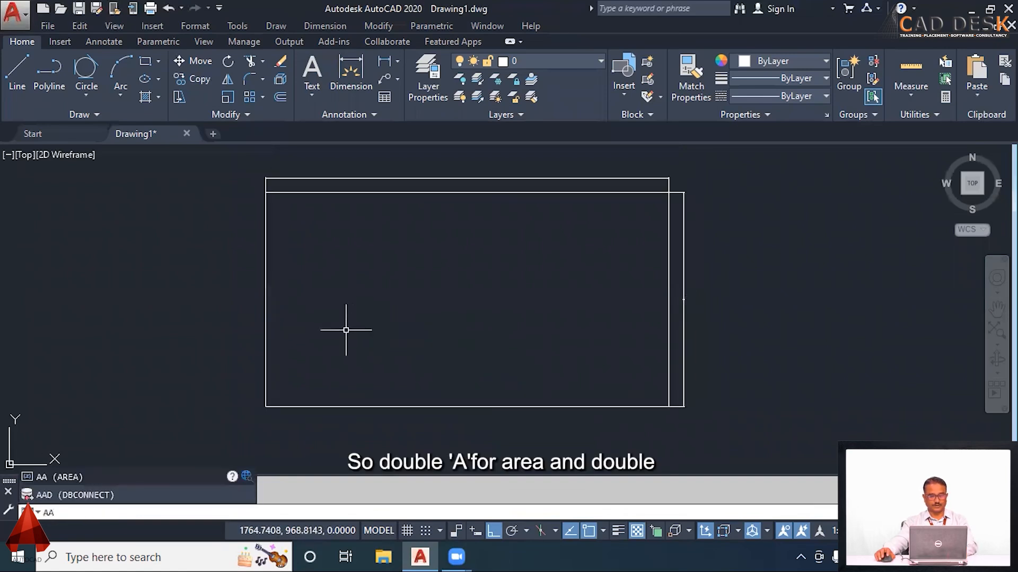
{"action": "key", "text": "Return"}
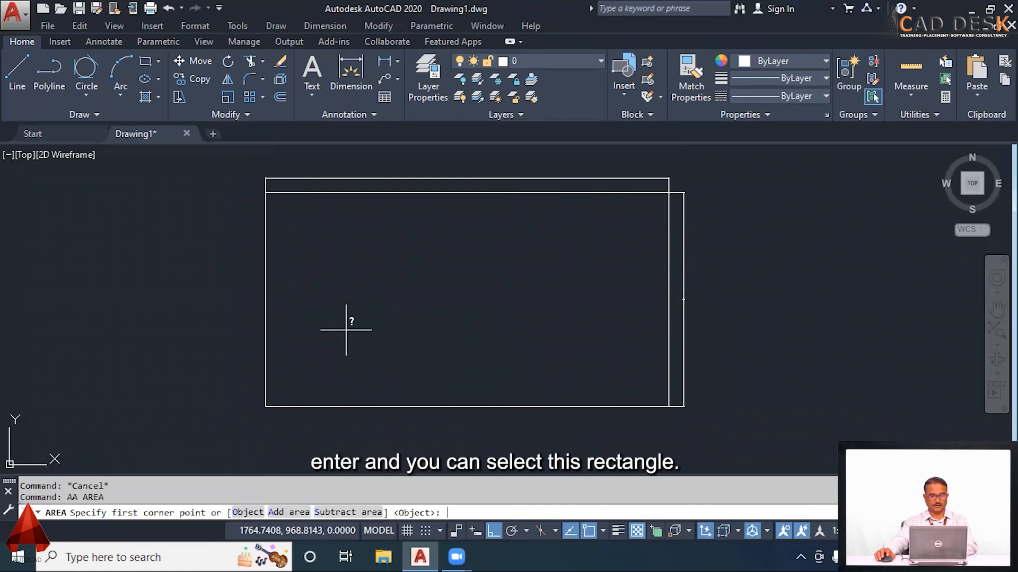
{"action": "key", "text": "Return"}
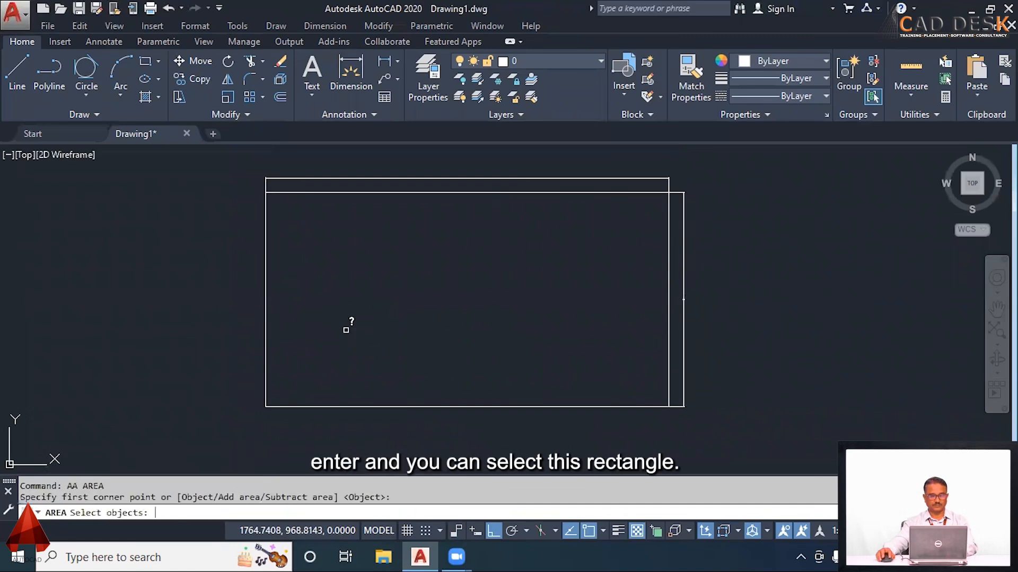
{"action": "left_click", "coordinate": [265, 324]}
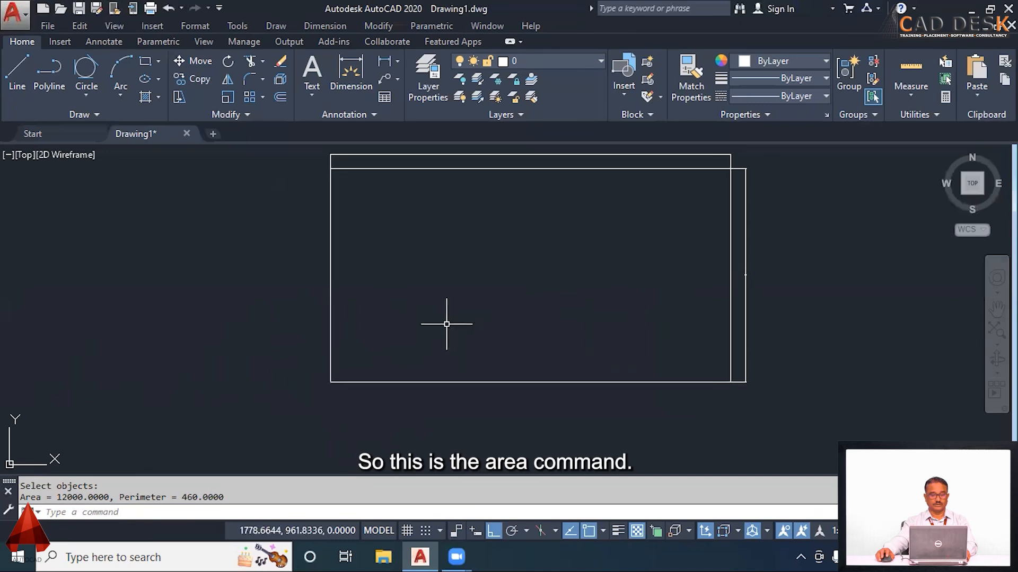
- Draw a rectangle below the dimensioned one, using the Dimensions option with length 120 and width 75
{"action": "middle_click_drag", "start_coordinate": [446, 324], "coordinate": [341, 375]}
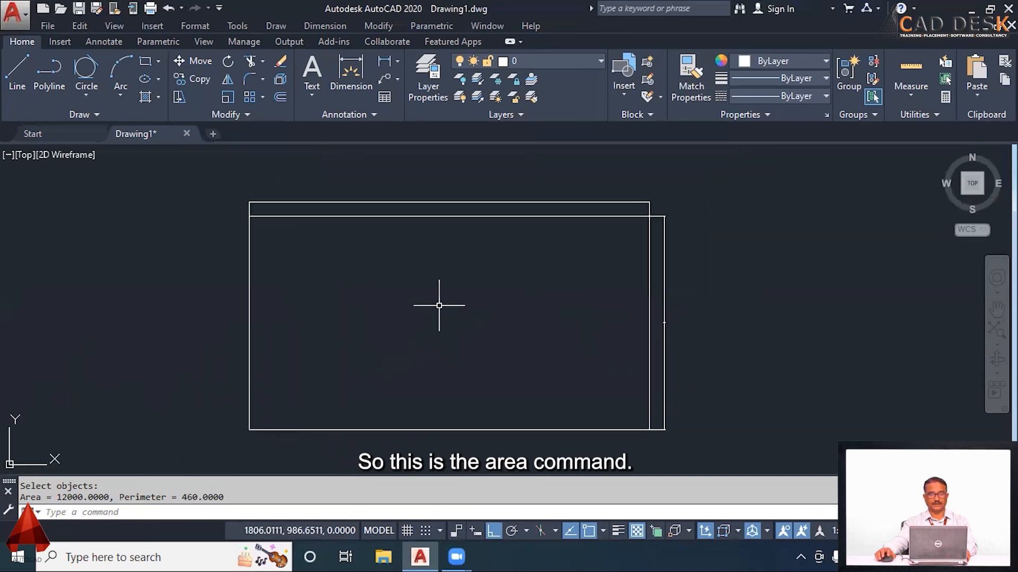
{"action": "mouse_move", "coordinate": [439, 305]}
{"action": "middle_mouse_down"}
{"action": "mouse_move", "coordinate": [465, 295]}
{"action": "mouse_move", "coordinate": [452, 296]}
{"action": "middle_mouse_up"}
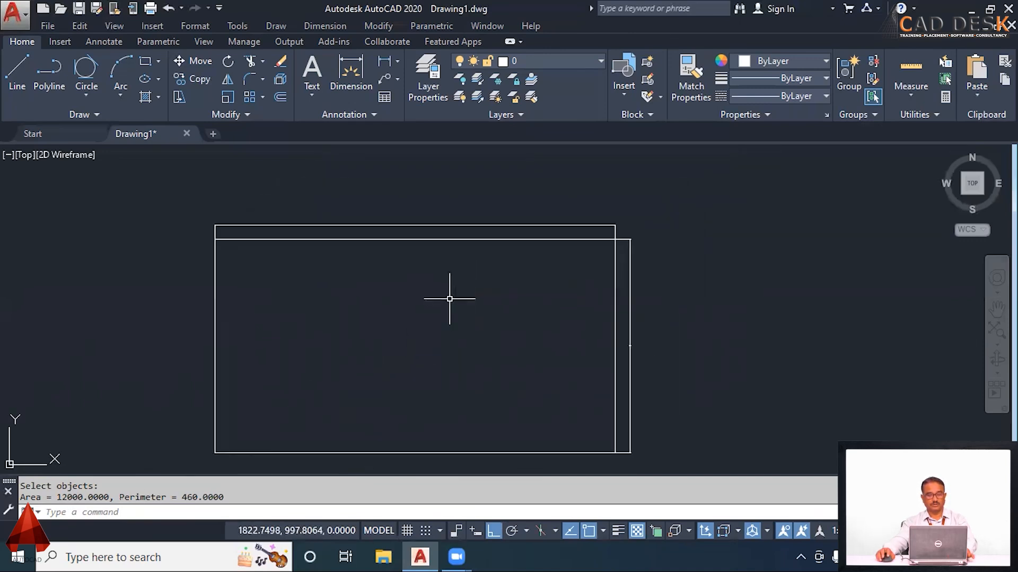
{"action": "scroll", "coordinate": [488, 268], "scroll_direction": "down", "scroll_amount": 3}
{"action": "scroll", "coordinate": [593, 266], "scroll_direction": "down", "scroll_amount": 2}
{"action": "middle_click_drag", "start_coordinate": [539, 302], "coordinate": [460, 271]}
{"action": "mouse_move", "coordinate": [422, 323]}
{"action": "middle_mouse_down"}
{"action": "mouse_move", "coordinate": [440, 286]}
{"action": "mouse_move", "coordinate": [433, 306]}
{"action": "middle_mouse_up"}
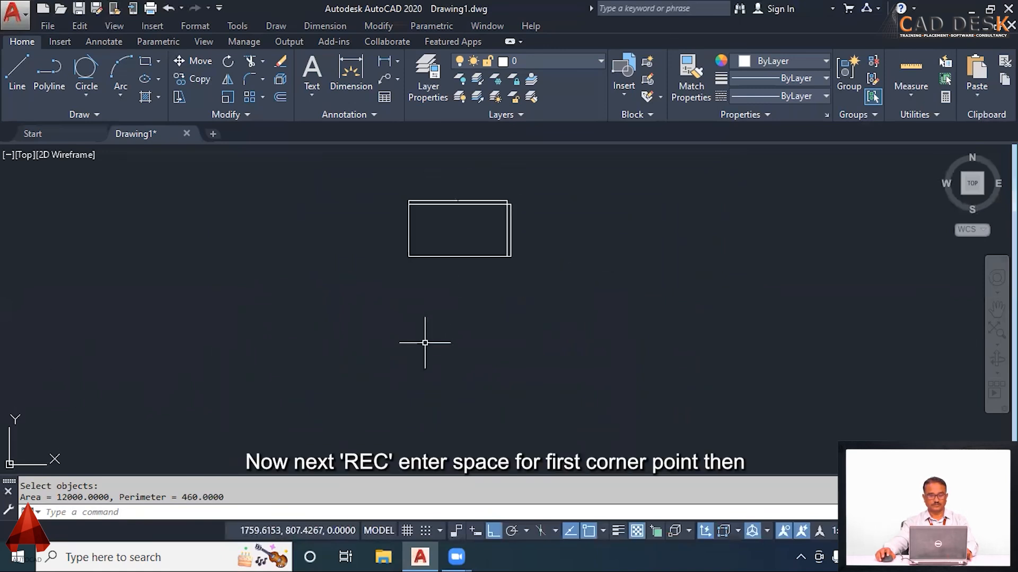
{"action": "type", "text": "rec"}
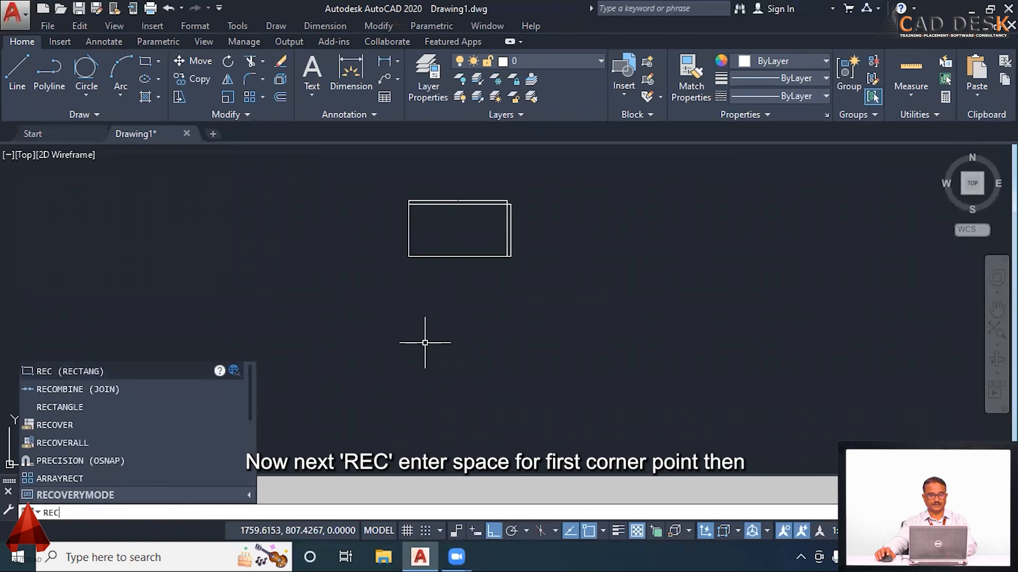
{"action": "key", "text": "space"}
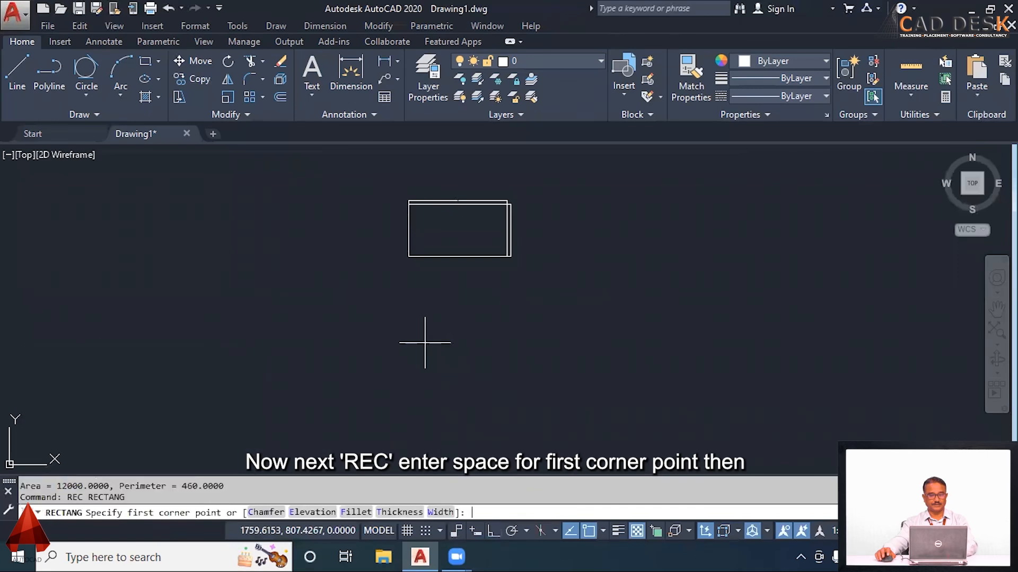
{"action": "left_click", "coordinate": [398, 315]}
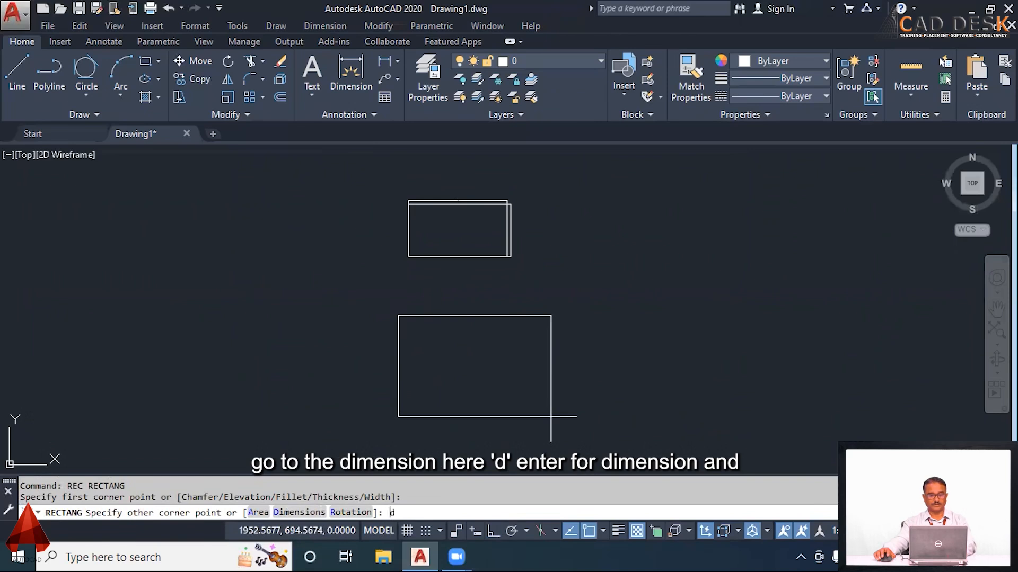
{"action": "type", "text": "d"}
{"action": "key", "text": "Return"}
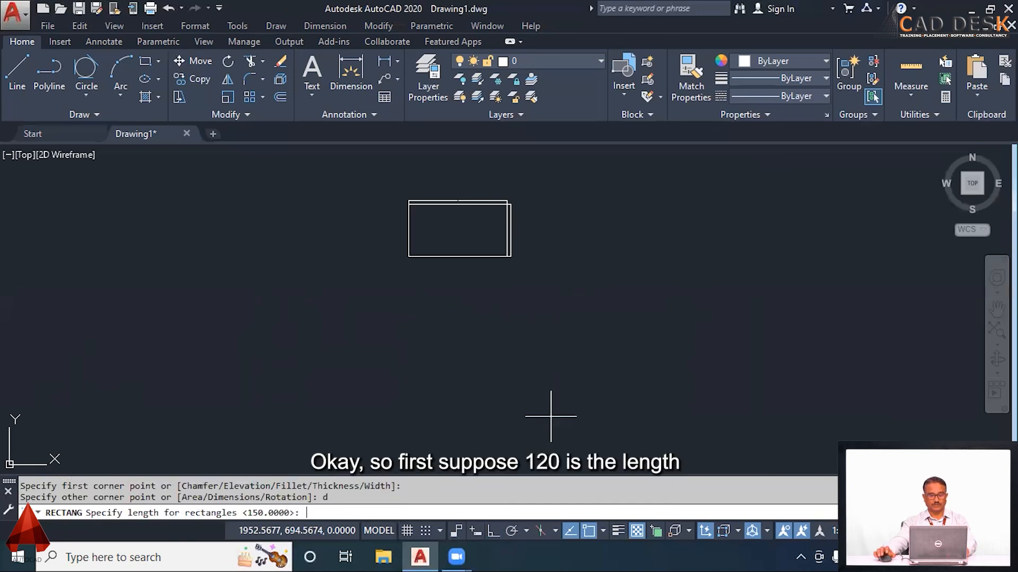
{"action": "type", "text": "20"}
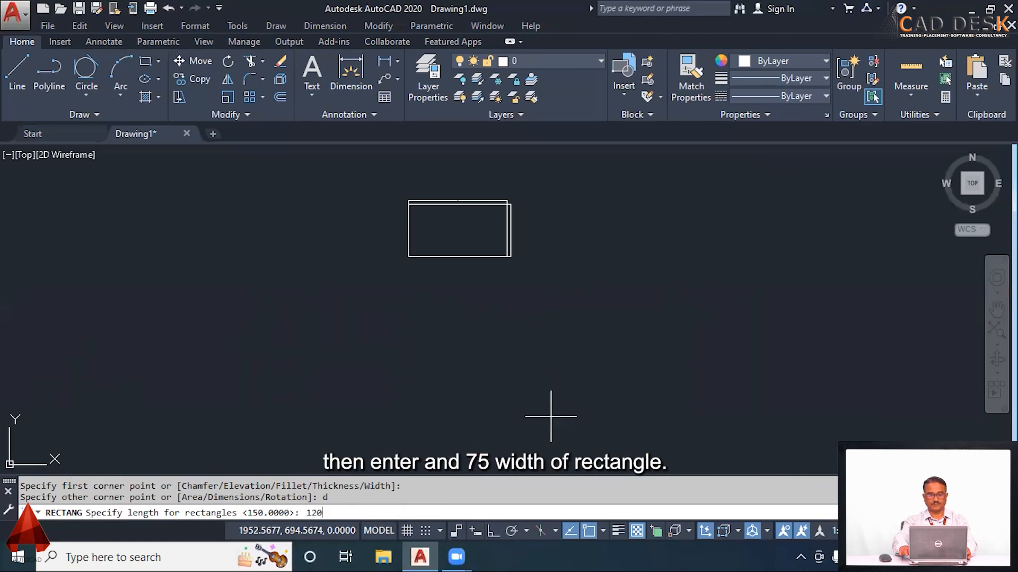
{"action": "key", "text": "Return"}
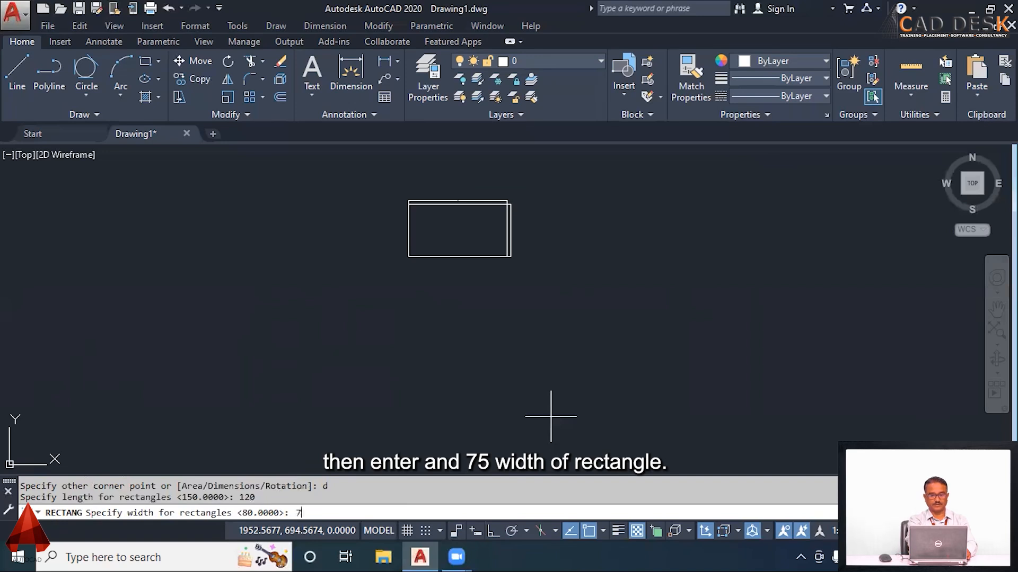
{"action": "key", "text": "Return"}
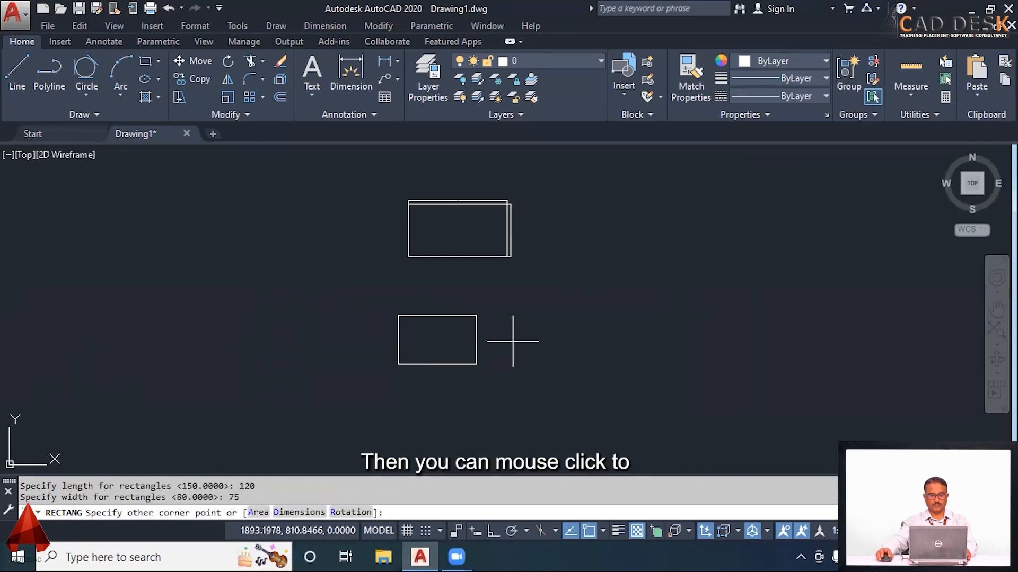
{"action": "scroll", "coordinate": [458, 363], "scroll_direction": "up", "scroll_amount": 2}
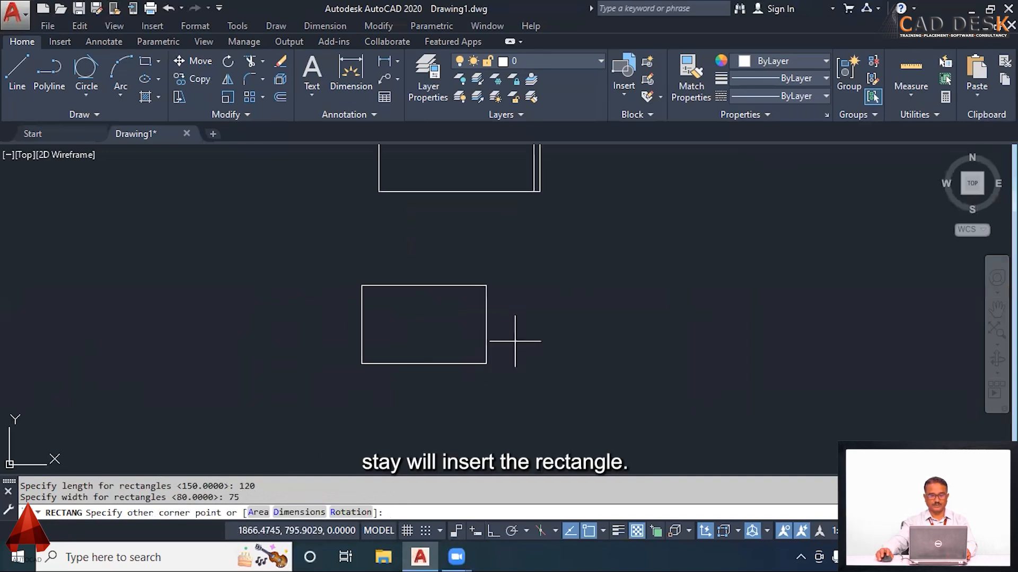
{"action": "left_click", "coordinate": [505, 381]}
- Measure the area of the new lower rectangle with the Area command's Object option
{"action": "scroll", "coordinate": [536, 364], "scroll_direction": "down", "scroll_amount": 2}
{"action": "mouse_move", "coordinate": [535, 332]}
{"action": "middle_mouse_down"}
{"action": "mouse_move", "coordinate": [434, 340]}
{"action": "mouse_move", "coordinate": [485, 367]}
{"action": "middle_mouse_up"}
{"action": "scroll", "coordinate": [416, 337], "scroll_direction": "up", "scroll_amount": 2}
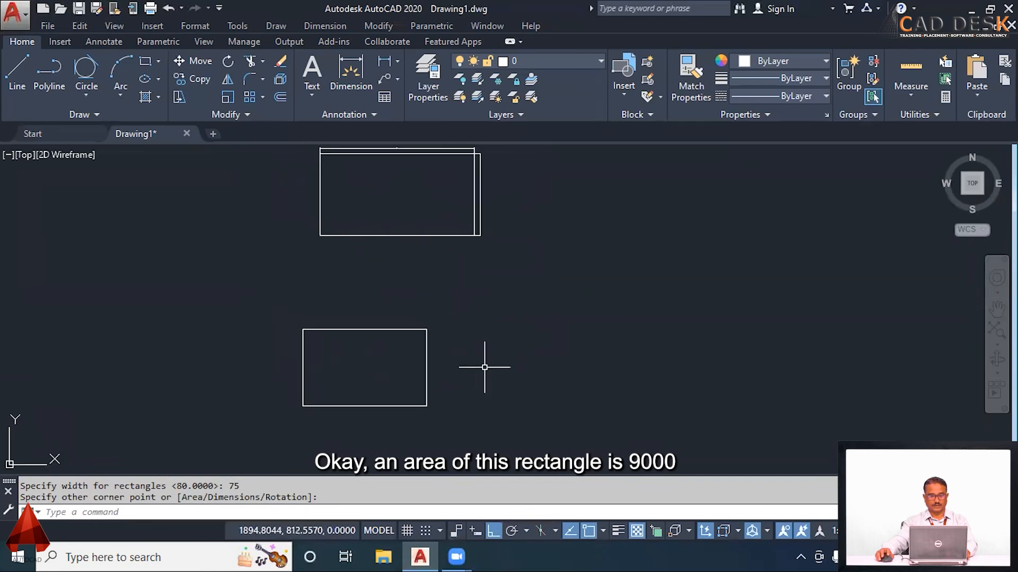
{"action": "type", "text": "AA"}
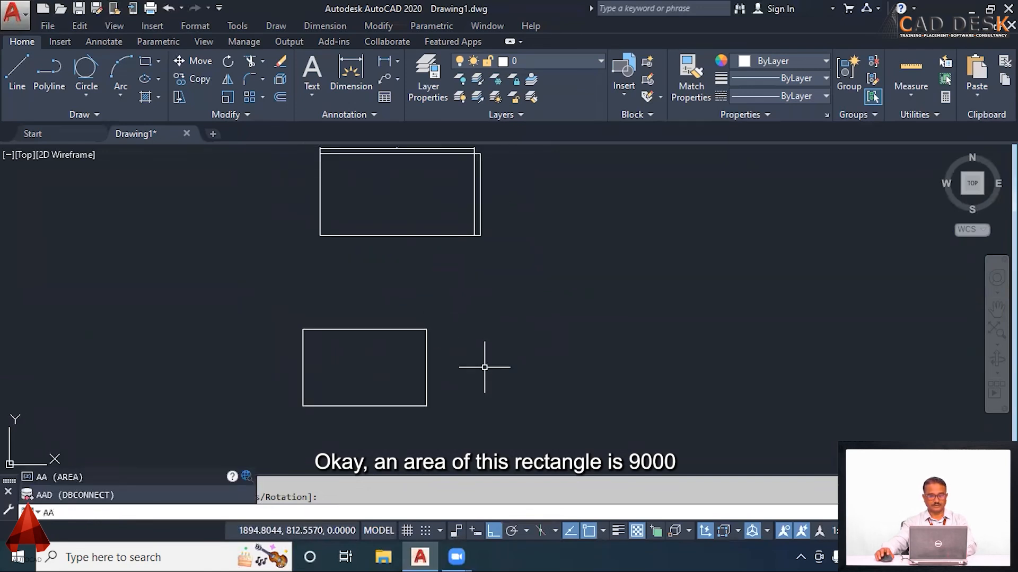
{"action": "key", "text": "Return"}
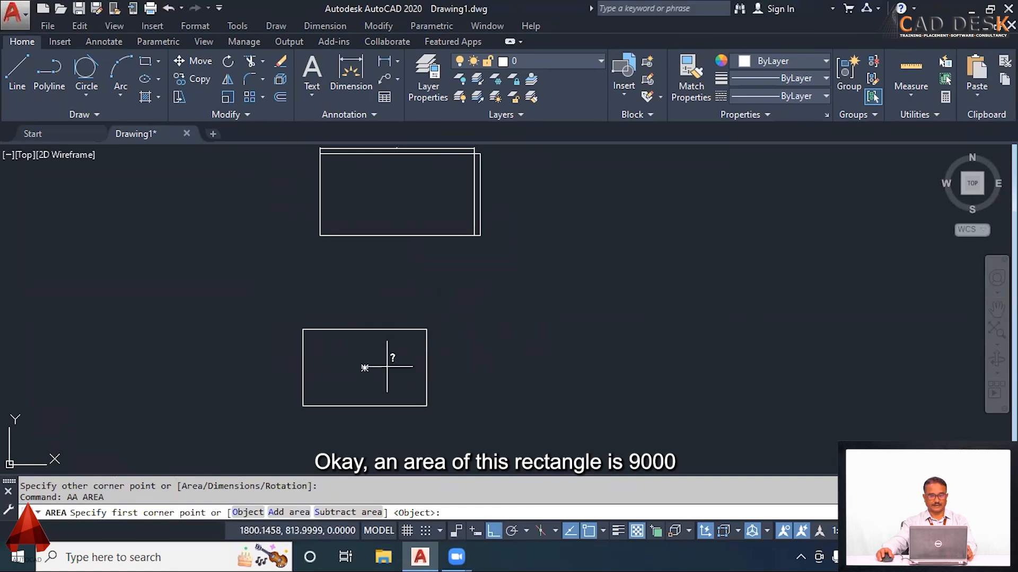
{"action": "key", "text": "Return"}
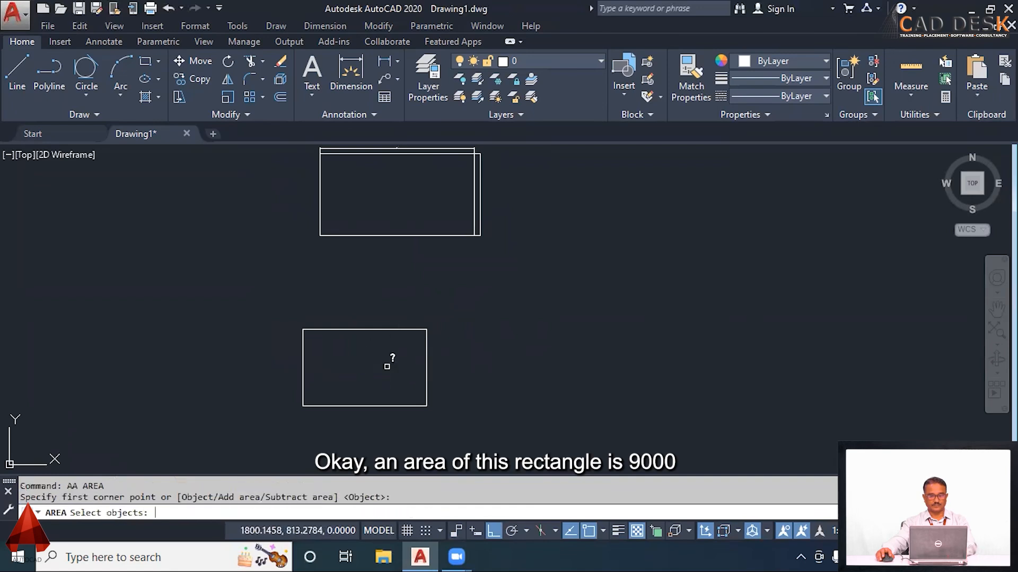
{"action": "left_click", "coordinate": [376, 329]}
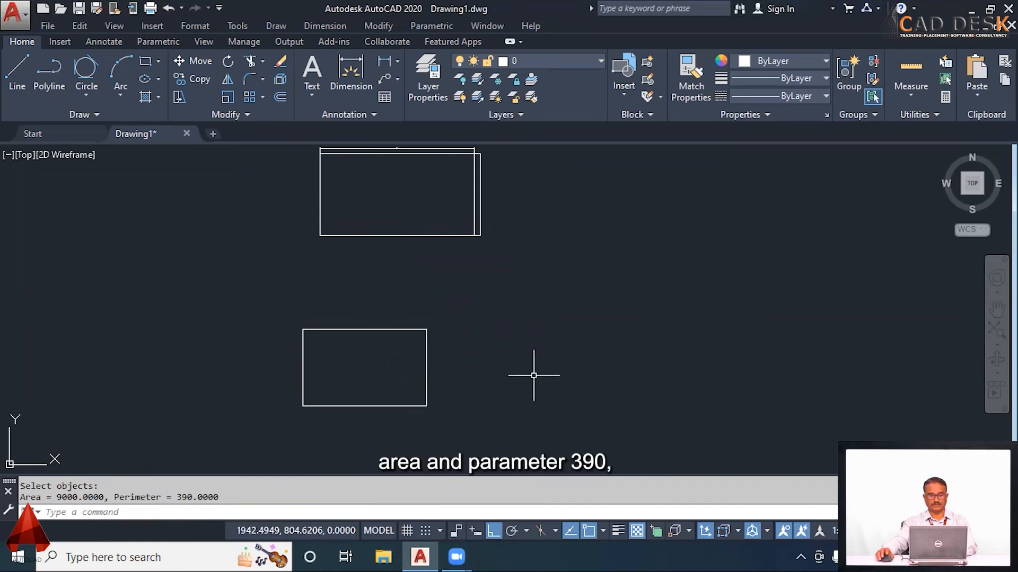
- Start a rectangle in the empty space to the right of the existing ones and set its rotation angle to 45
{"action": "middle_click_drag", "start_coordinate": [532, 368], "coordinate": [582, 374]}
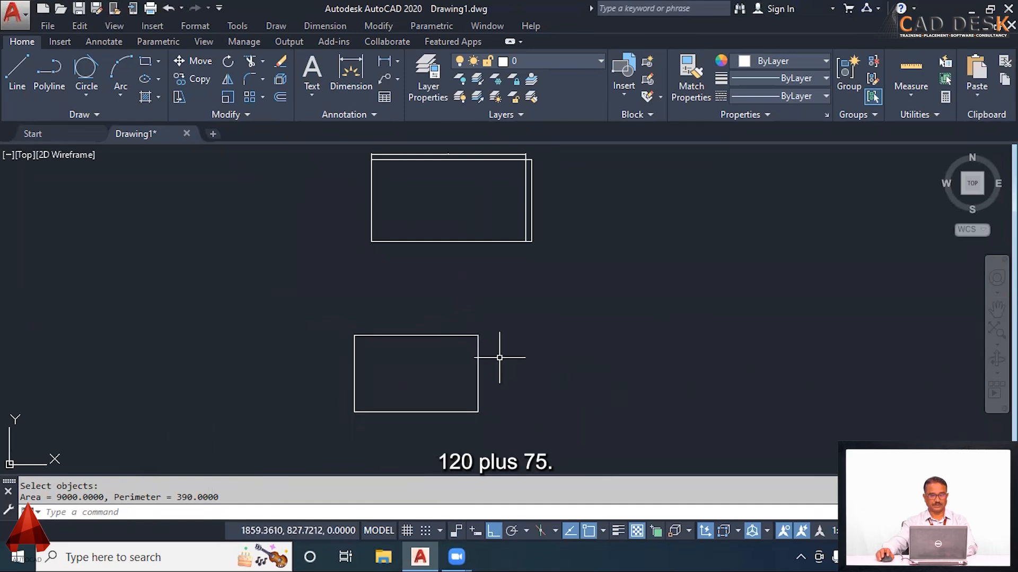
{"action": "middle_click_drag", "start_coordinate": [585, 360], "coordinate": [602, 357]}
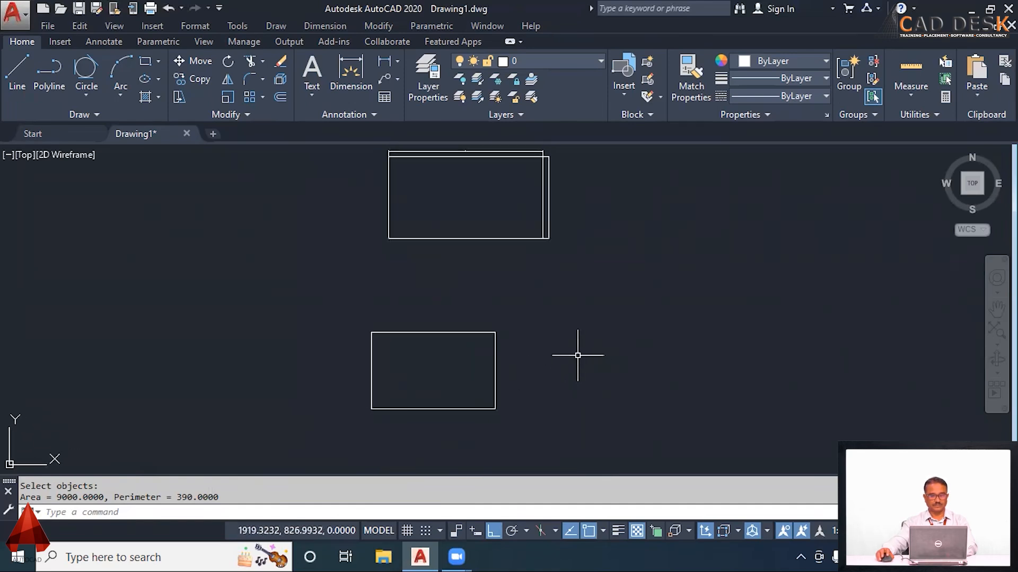
{"action": "scroll", "coordinate": [567, 354], "scroll_direction": "down", "scroll_amount": 2}
{"action": "middle_click_drag", "start_coordinate": [513, 347], "coordinate": [423, 332]}
{"action": "scroll", "coordinate": [416, 330], "scroll_direction": "up", "scroll_amount": 2}
{"action": "mouse_move", "coordinate": [507, 332]}
{"action": "middle_mouse_down"}
{"action": "mouse_move", "coordinate": [438, 352]}
{"action": "mouse_move", "coordinate": [436, 321]}
{"action": "mouse_move", "coordinate": [372, 391]}
{"action": "middle_mouse_up"}
{"action": "key", "text": "Escape"}
{"action": "scroll", "coordinate": [443, 357], "scroll_direction": "down", "scroll_amount": 2}
{"action": "scroll", "coordinate": [402, 323], "scroll_direction": "up", "scroll_amount": 2}
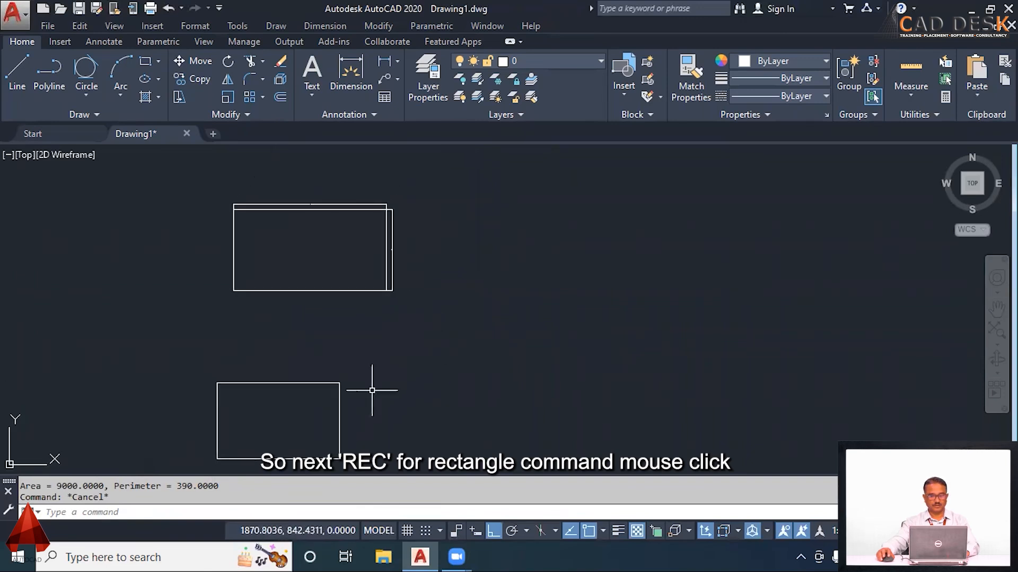
{"action": "type", "text": "rec"}
{"action": "key", "text": "Return"}
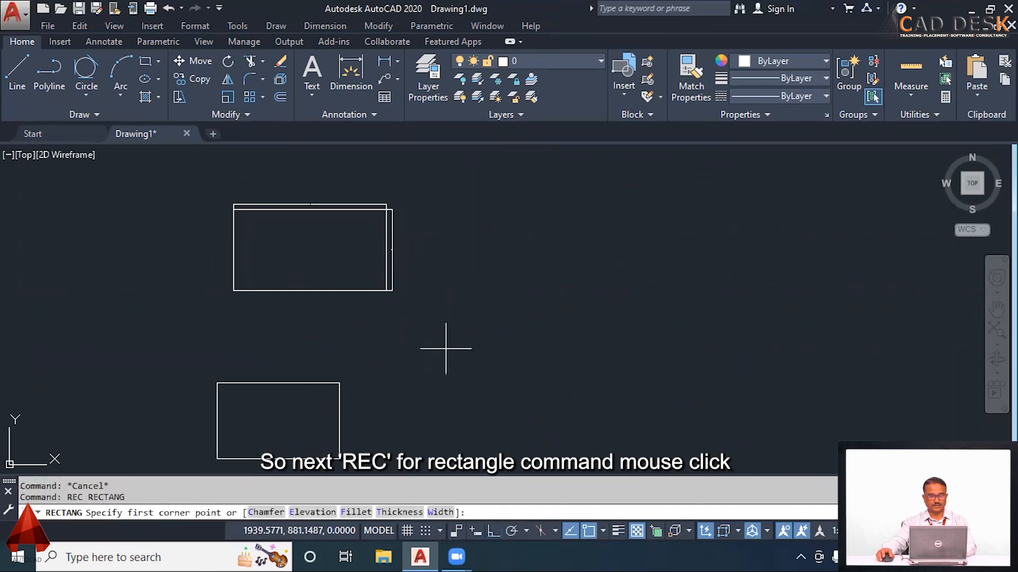
{"action": "left_click", "coordinate": [465, 329]}
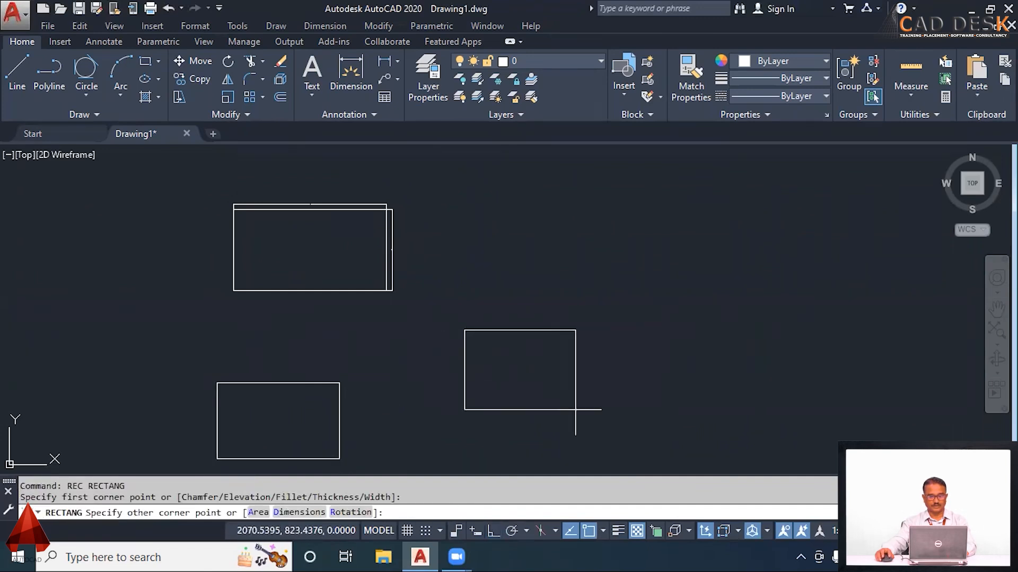
{"action": "type", "text": "r"}
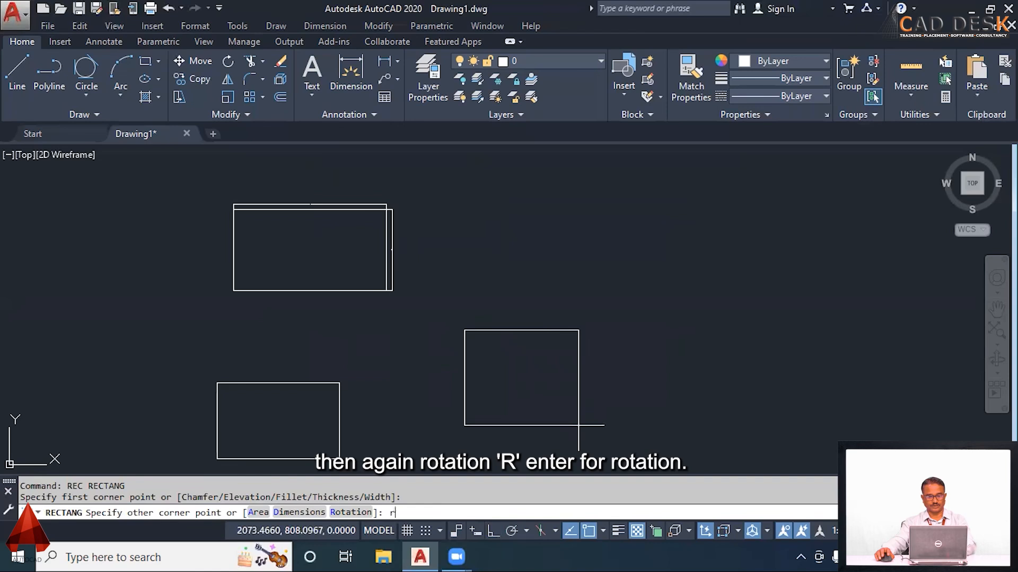
{"action": "key", "text": "Return"}
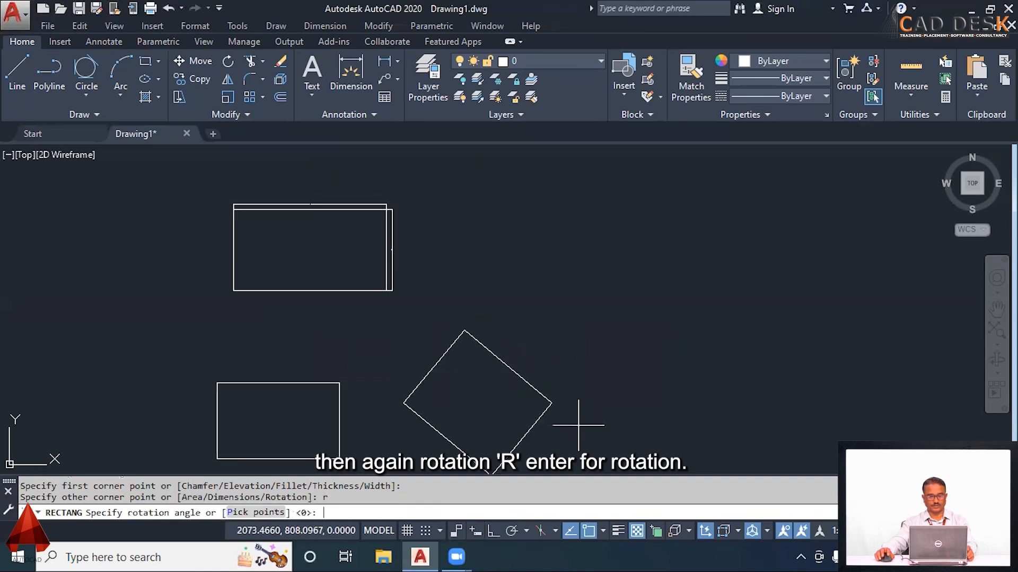
{"action": "type", "text": "45"}
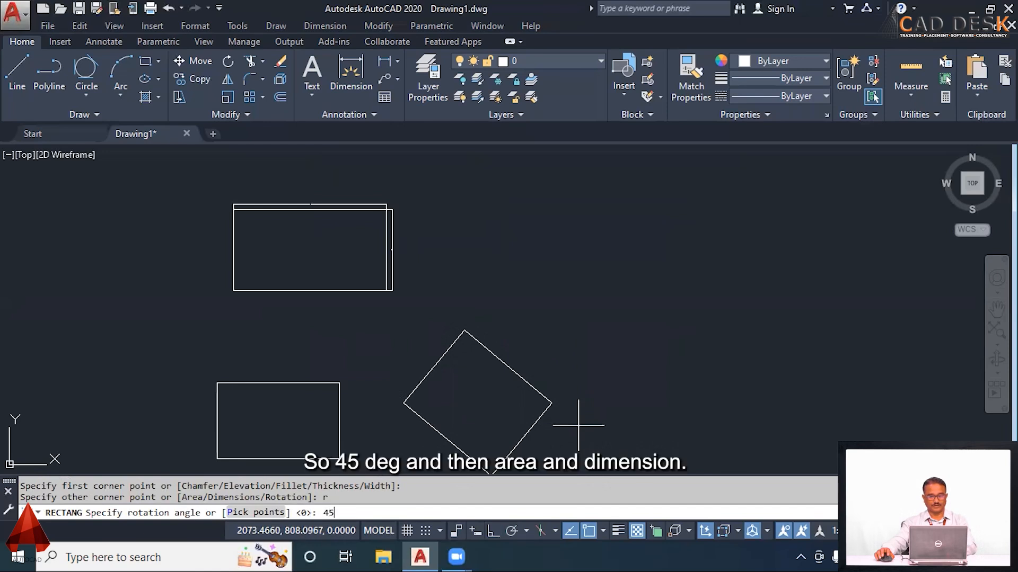
{"action": "key", "text": "Return"}
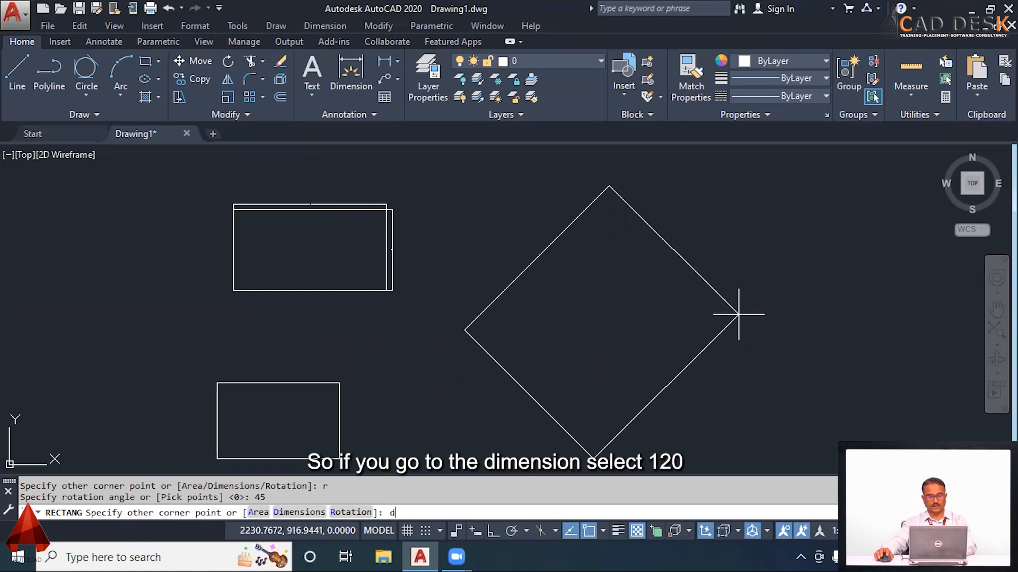
- Complete the rotated rectangle with the Dimensions option, using length 120 and width 80, extending up and to the right
{"action": "key", "text": "Return"}
{"action": "type", "text": "120"}
{"action": "key", "text": "Return"}
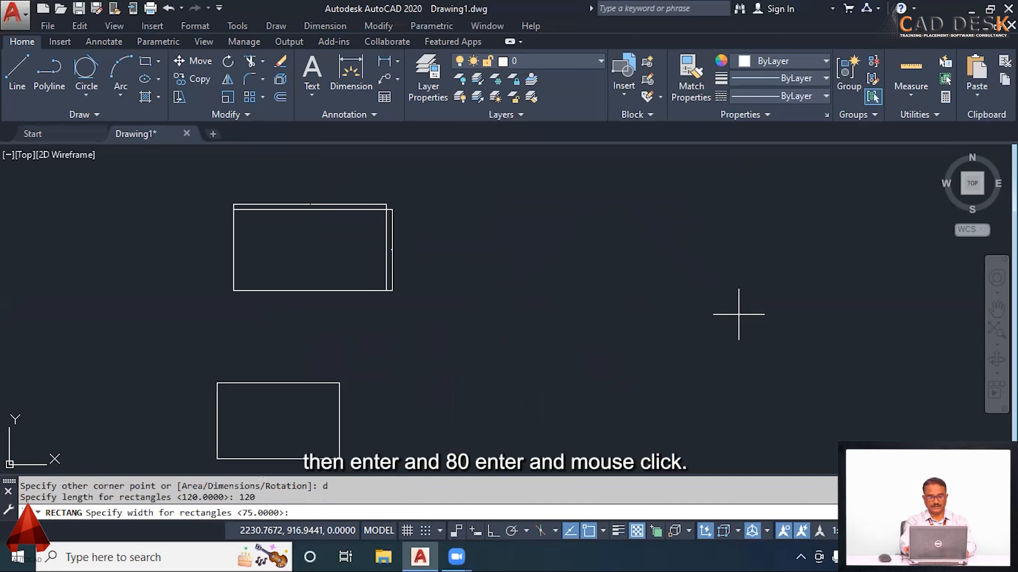
{"action": "type", "text": "80"}
{"action": "key", "text": "Return"}
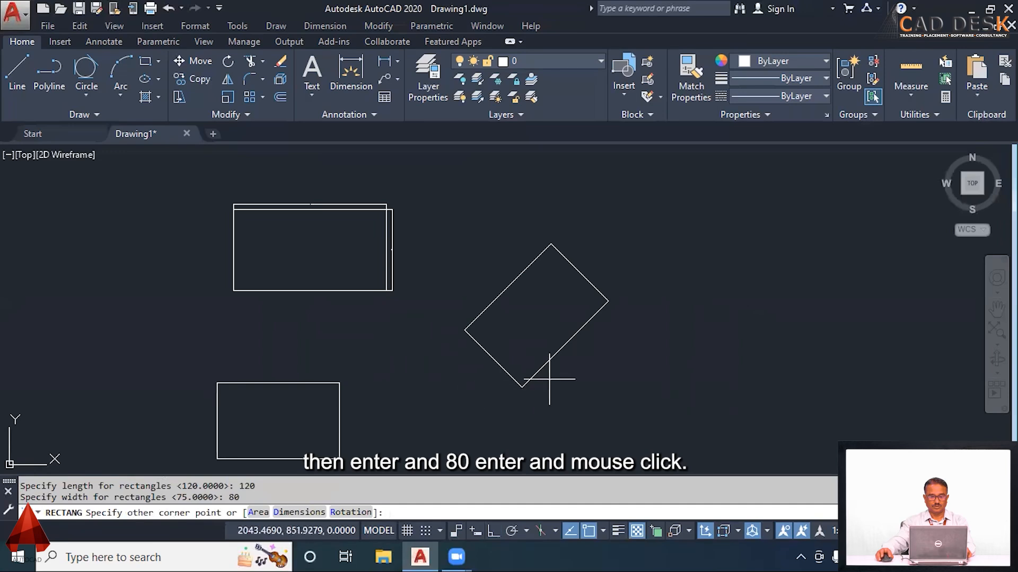
{"action": "left_click", "coordinate": [538, 341]}
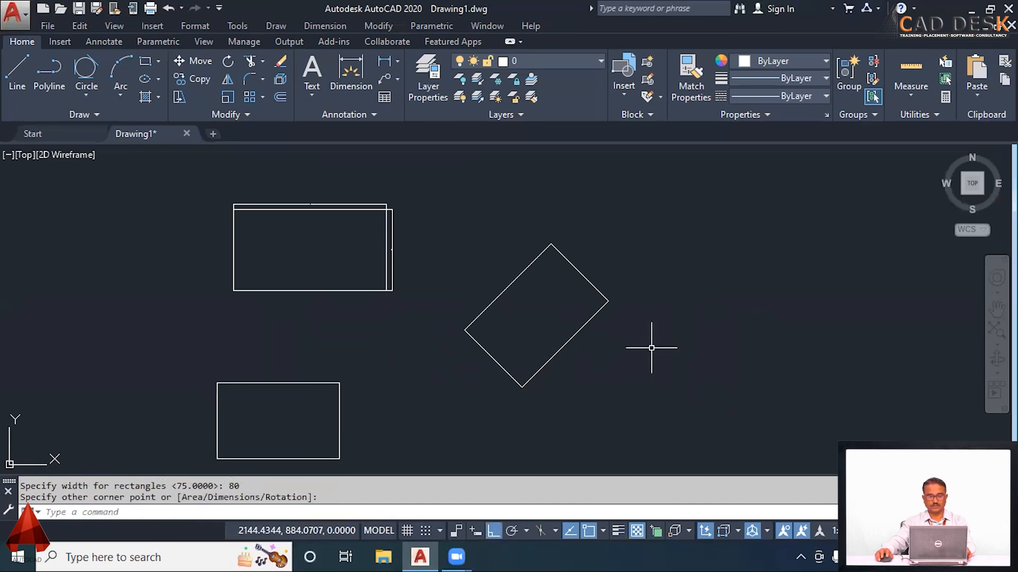
{"action": "middle_click_drag", "start_coordinate": [652, 345], "coordinate": [661, 316]}
{"action": "scroll", "coordinate": [520, 284], "scroll_direction": "up", "scroll_amount": 2}
{"action": "mouse_move", "coordinate": [520, 284]}
{"action": "middle_mouse_down"}
{"action": "mouse_move", "coordinate": [615, 256]}
{"action": "mouse_move", "coordinate": [522, 302]}
{"action": "middle_mouse_up"}
{"action": "scroll", "coordinate": [593, 268], "scroll_direction": "down", "scroll_amount": 2}
{"action": "scroll", "coordinate": [554, 291], "scroll_direction": "up", "scroll_amount": 2}
{"action": "scroll", "coordinate": [554, 291], "scroll_direction": "down", "scroll_amount": 2}
{"action": "mouse_move", "coordinate": [681, 281]}
{"action": "middle_mouse_down"}
{"action": "mouse_move", "coordinate": [605, 310]}
{"action": "mouse_move", "coordinate": [599, 302]}
{"action": "middle_mouse_up"}
{"action": "middle_click_drag", "start_coordinate": [484, 318], "coordinate": [537, 313]}
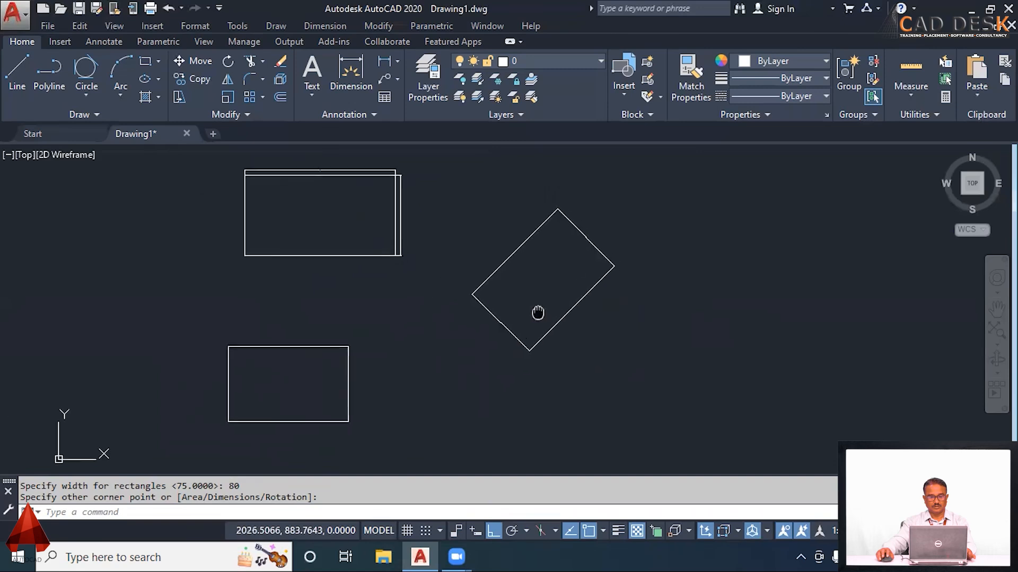
- Start a rectangle in the empty space below the rotated one and set its rotation angle back to 0
{"action": "middle_click_drag", "start_coordinate": [484, 358], "coordinate": [511, 313]}
{"action": "type", "text": "re"}
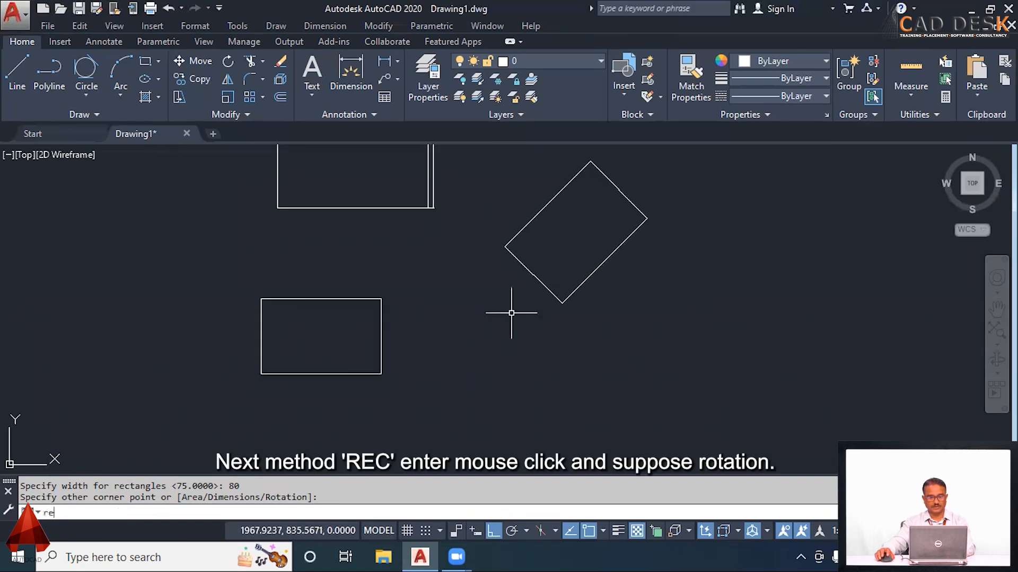
{"action": "type", "text": "c"}
{"action": "key", "text": "Return"}
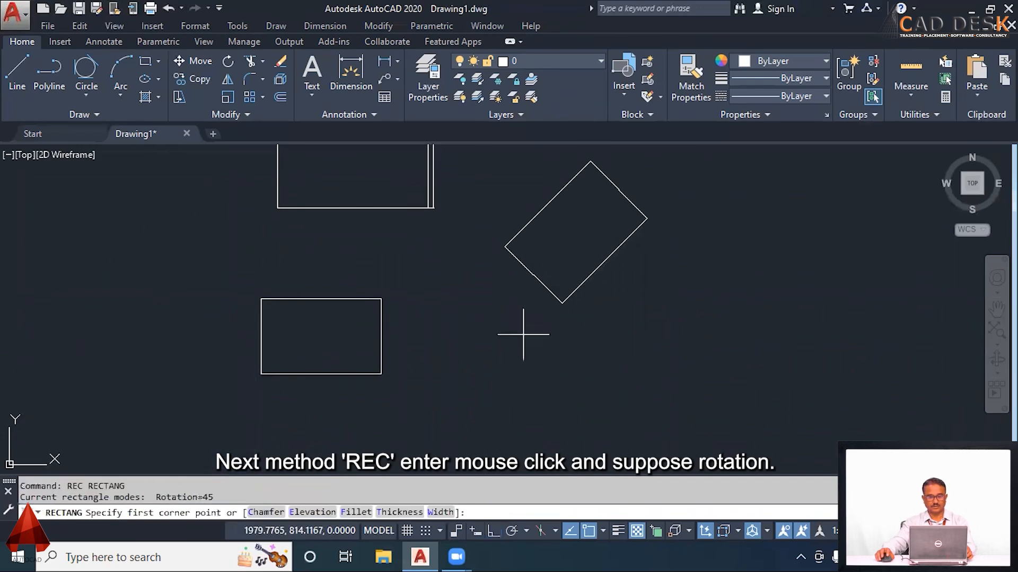
{"action": "mouse_move", "coordinate": [502, 363]}
{"action": "middle_mouse_down"}
{"action": "mouse_move", "coordinate": [472, 355]}
{"action": "mouse_move", "coordinate": [427, 266]}
{"action": "middle_mouse_up"}
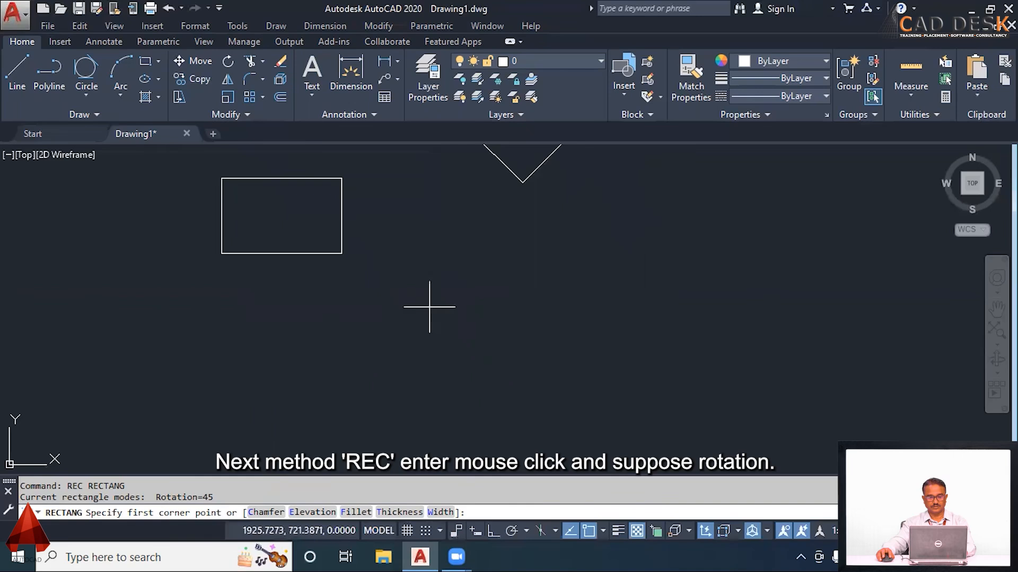
{"action": "left_click", "coordinate": [429, 307]}
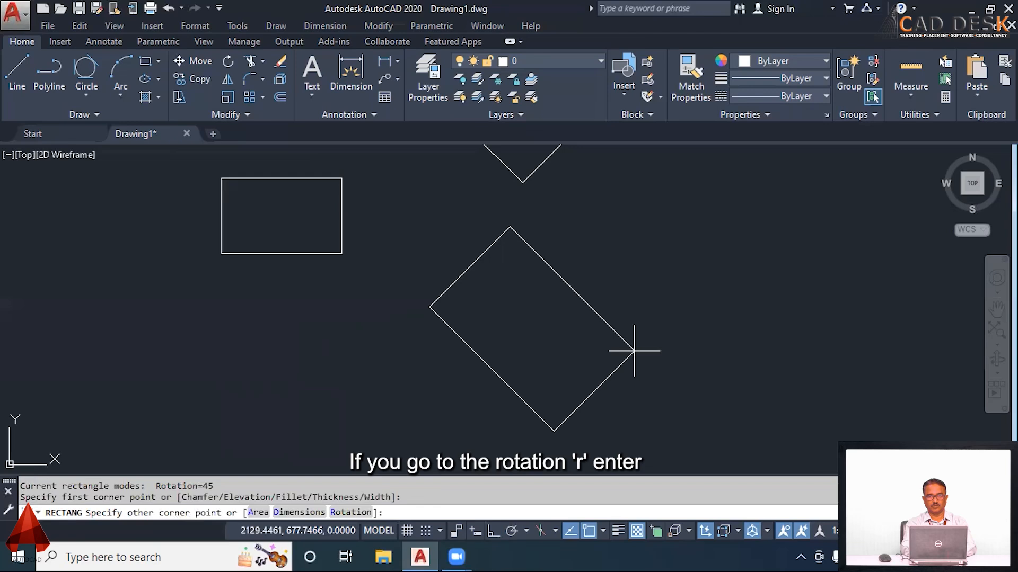
{"action": "type", "text": "r"}
{"action": "key", "text": "Return"}
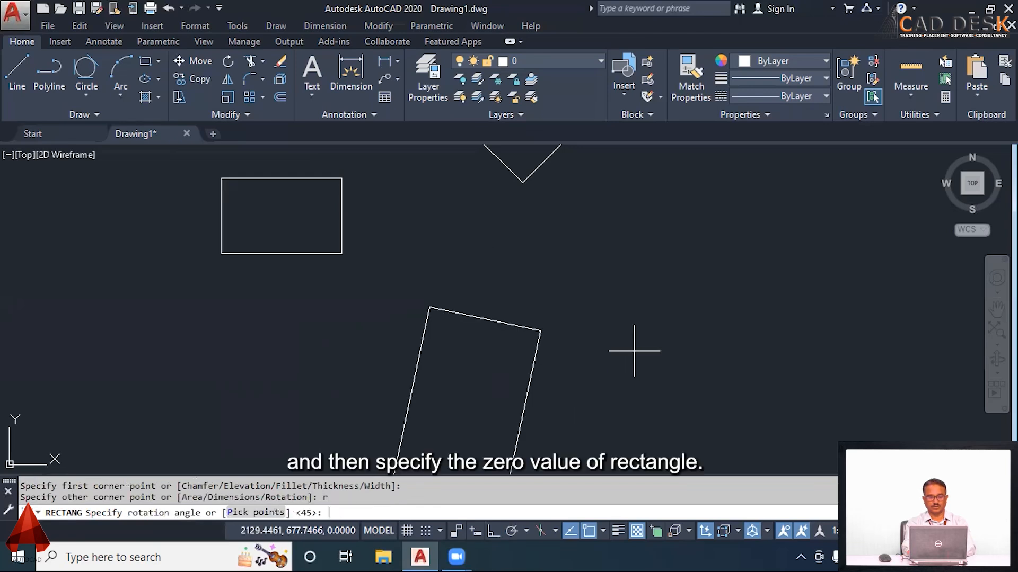
{"action": "key", "text": "Return"}
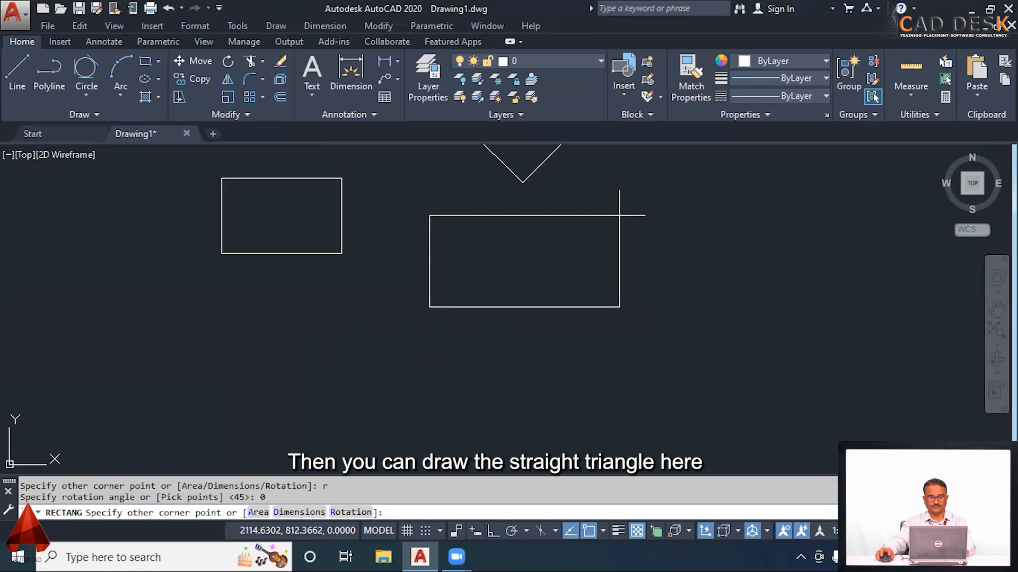
- Complete the straight rectangle with the Dimensions option, using length 120 and width 80, extending up and to the right
{"action": "type", "text": "d"}
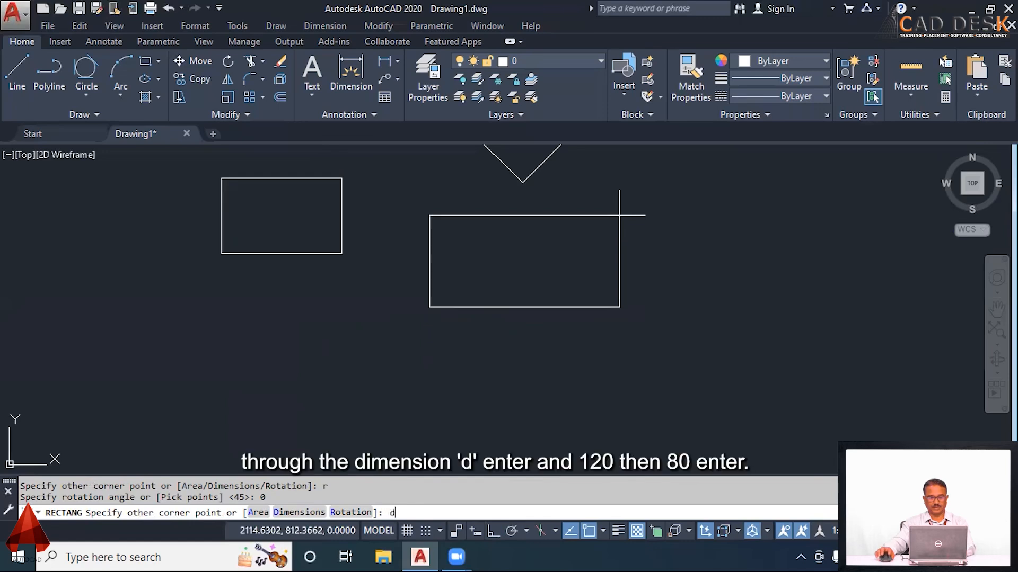
{"action": "key", "text": "Return"}
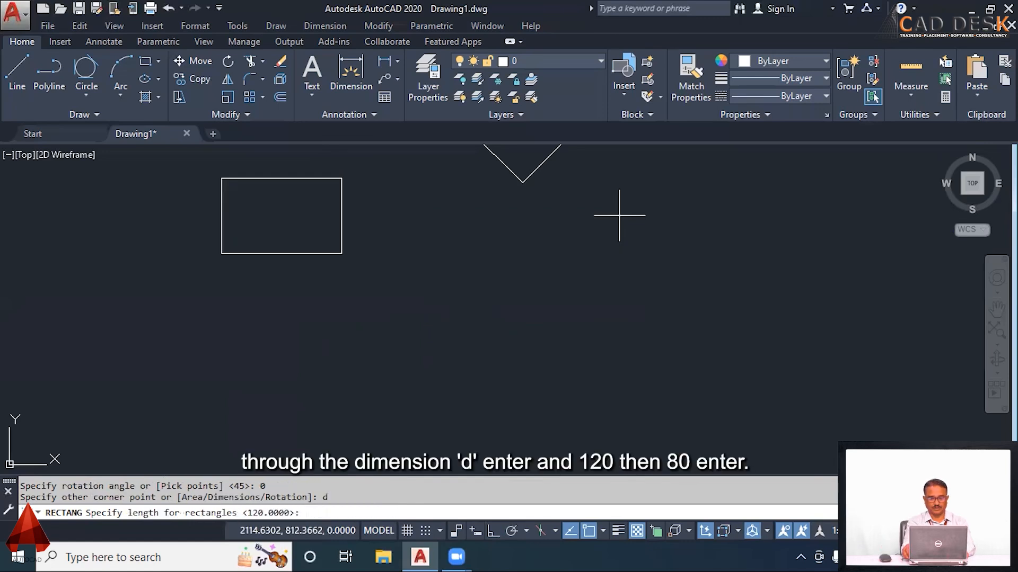
{"action": "key", "text": "Return"}
{"action": "key", "text": "Return"}
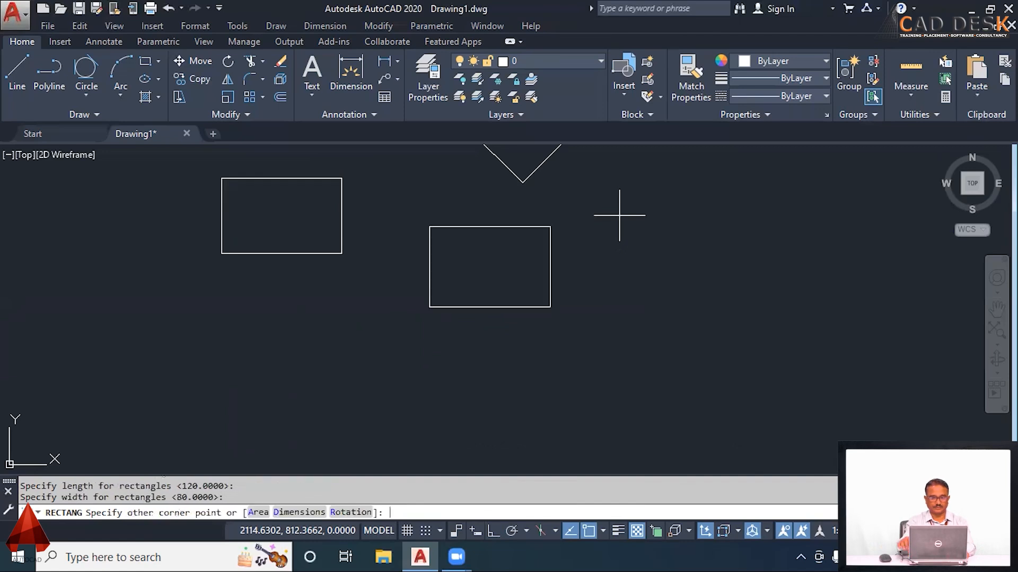
{"action": "left_click", "coordinate": [610, 276]}
{"action": "scroll", "coordinate": [552, 246], "scroll_direction": "down", "scroll_amount": 3}
{"action": "mouse_move", "coordinate": [552, 245]}
{"action": "middle_mouse_down"}
{"action": "mouse_move", "coordinate": [448, 325]}
{"action": "mouse_move", "coordinate": [504, 324]}
{"action": "mouse_move", "coordinate": [513, 306]}
{"action": "middle_mouse_up"}
{"action": "scroll", "coordinate": [419, 302], "scroll_direction": "up", "scroll_amount": 5}
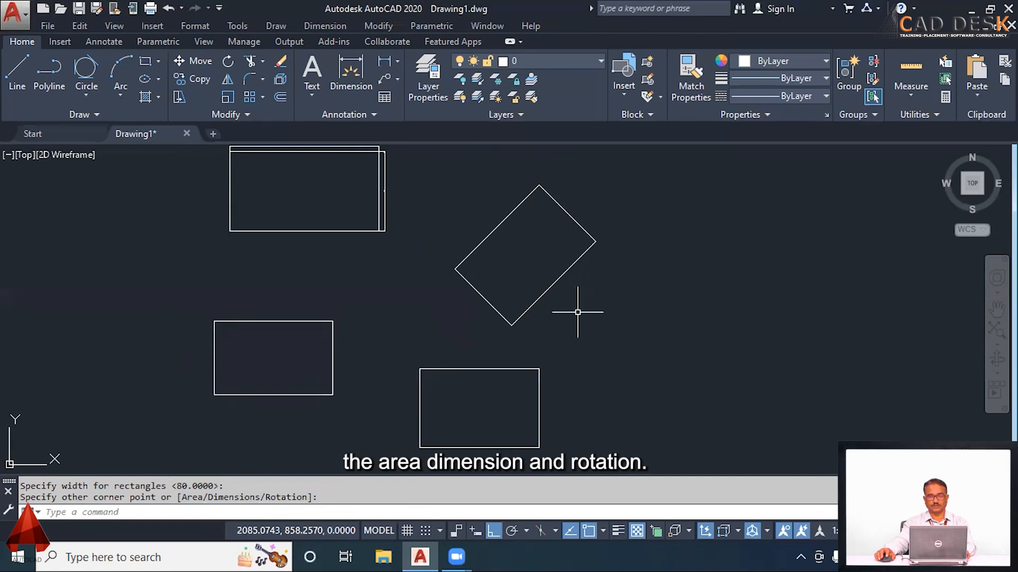
- Start a new rectangle with the Chamfer option and set both the first and second chamfer distances to 20
{"action": "mouse_move", "coordinate": [602, 298]}
{"action": "middle_mouse_down"}
{"action": "mouse_move", "coordinate": [575, 296]}
{"action": "mouse_move", "coordinate": [576, 315]}
{"action": "middle_mouse_up"}
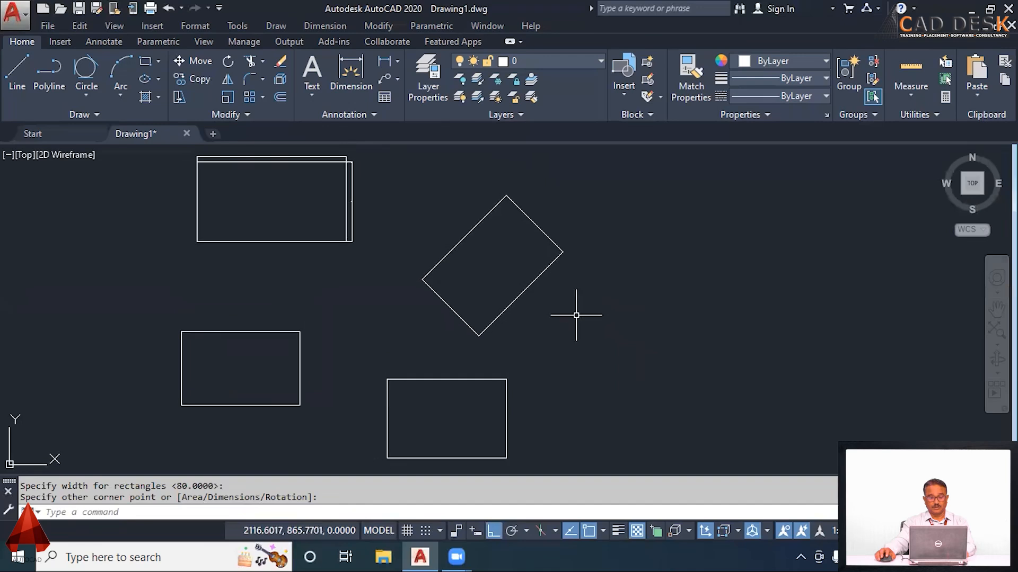
{"action": "type", "text": "re"}
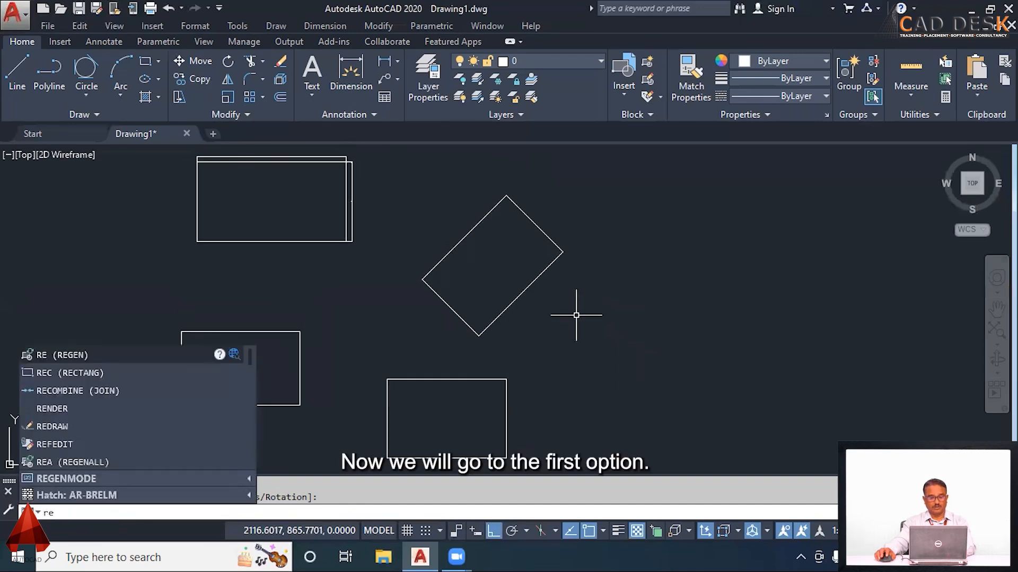
{"action": "type", "text": "c"}
{"action": "key", "text": "Return"}
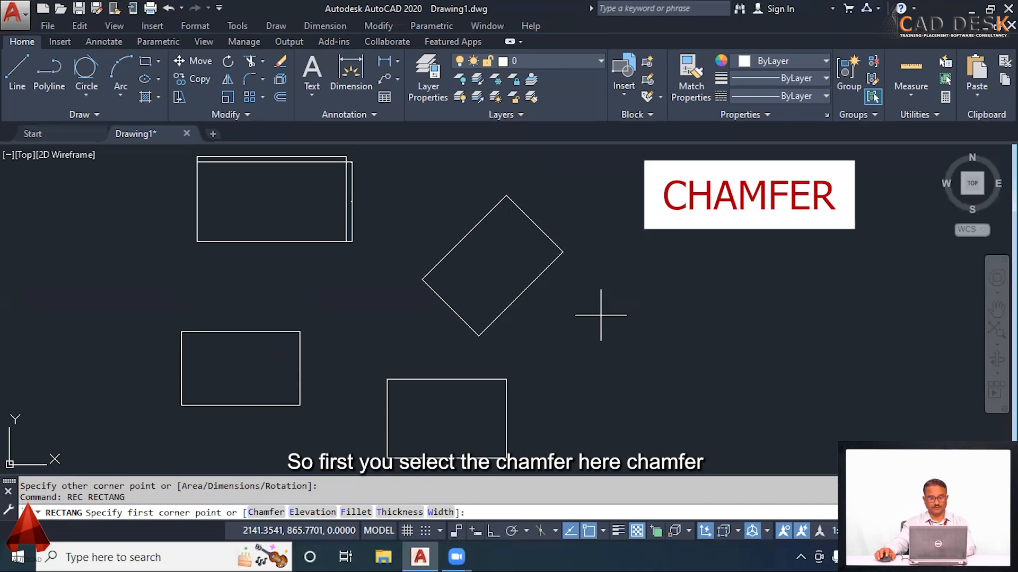
{"action": "key", "text": "Return"}
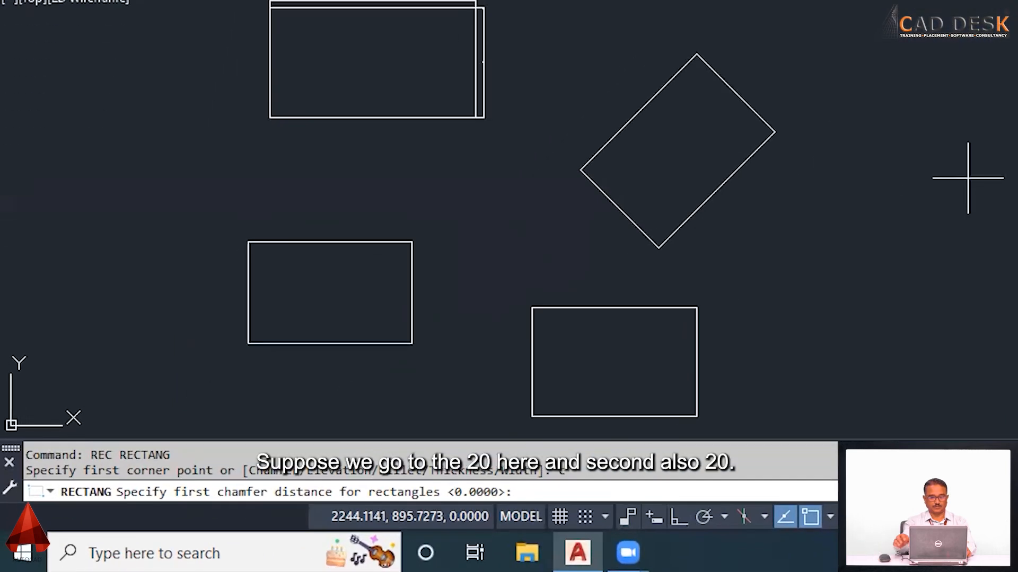
{"action": "type", "text": "20"}
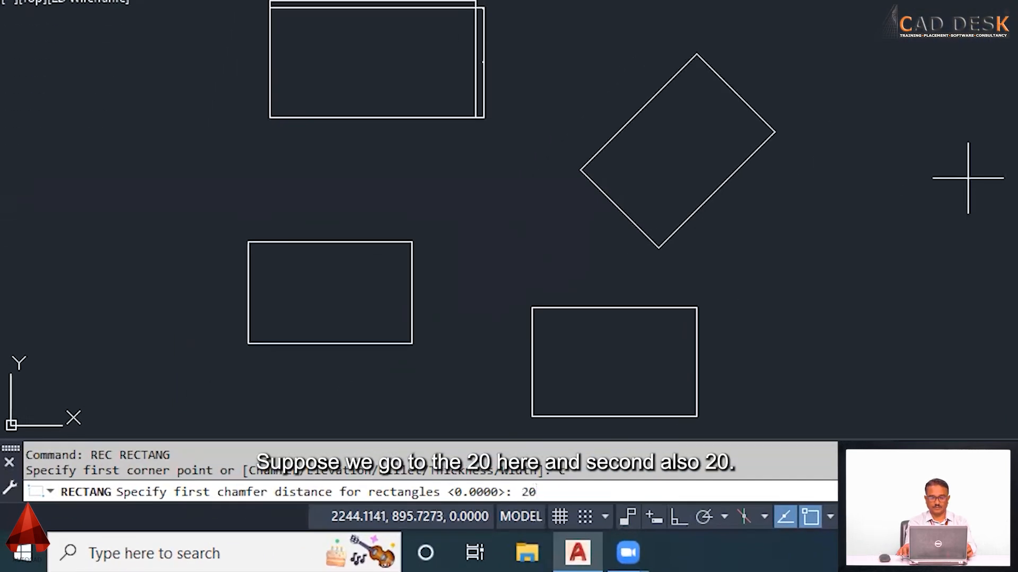
{"action": "key", "text": "Return"}
{"action": "type", "text": "20"}
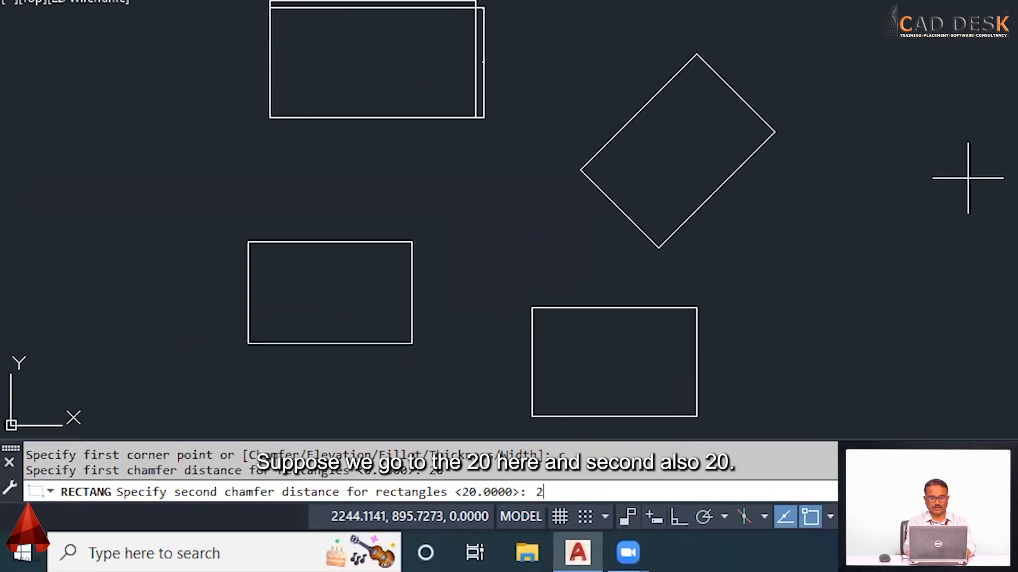
{"action": "key", "text": "Return"}
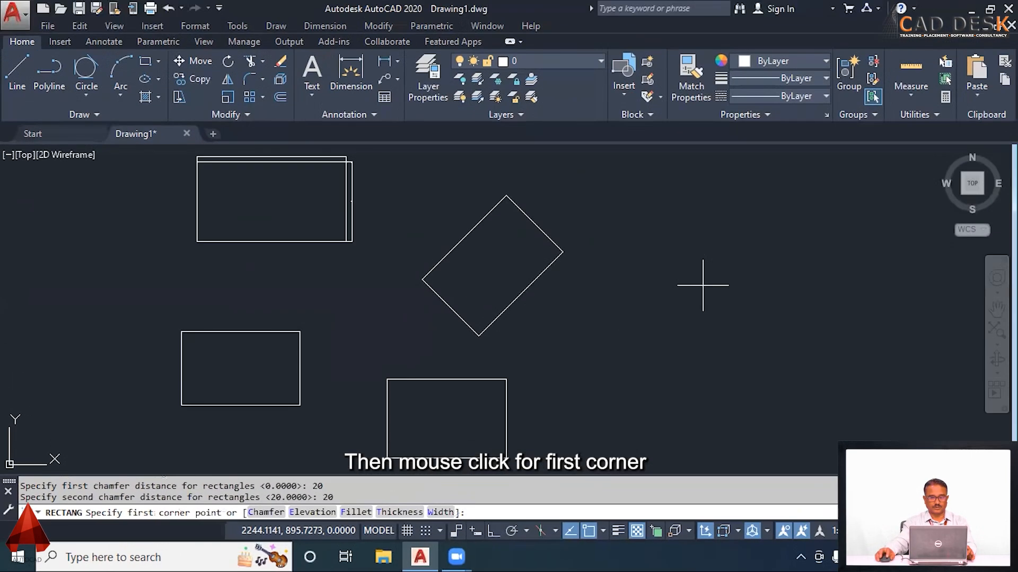
- Draw the chamfered rectangle to the right of the rotated one with the Dimensions option, using length 100 and width 100, extending downward
{"action": "left_click", "coordinate": [663, 293]}
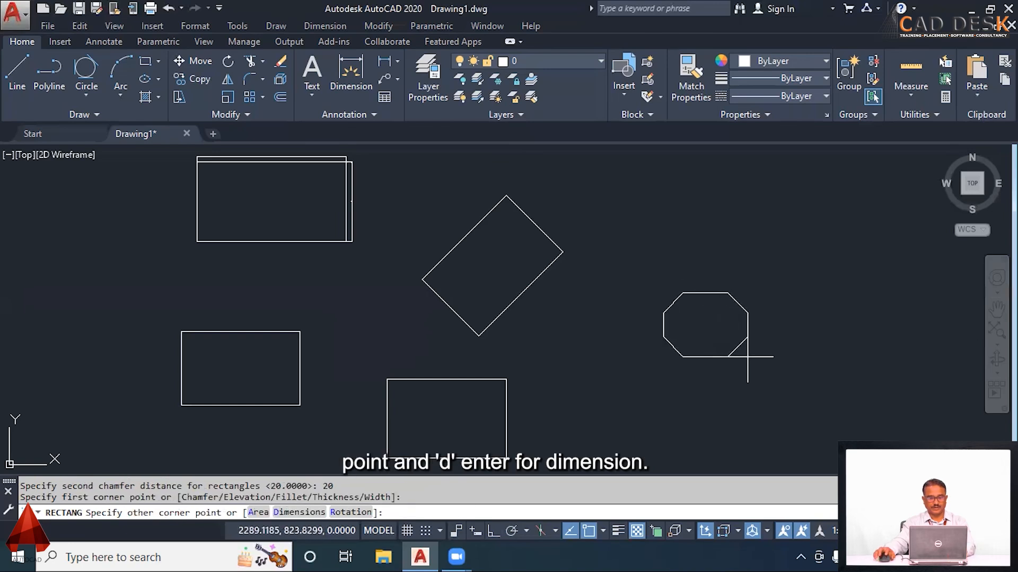
{"action": "type", "text": "d"}
{"action": "key", "text": "Return"}
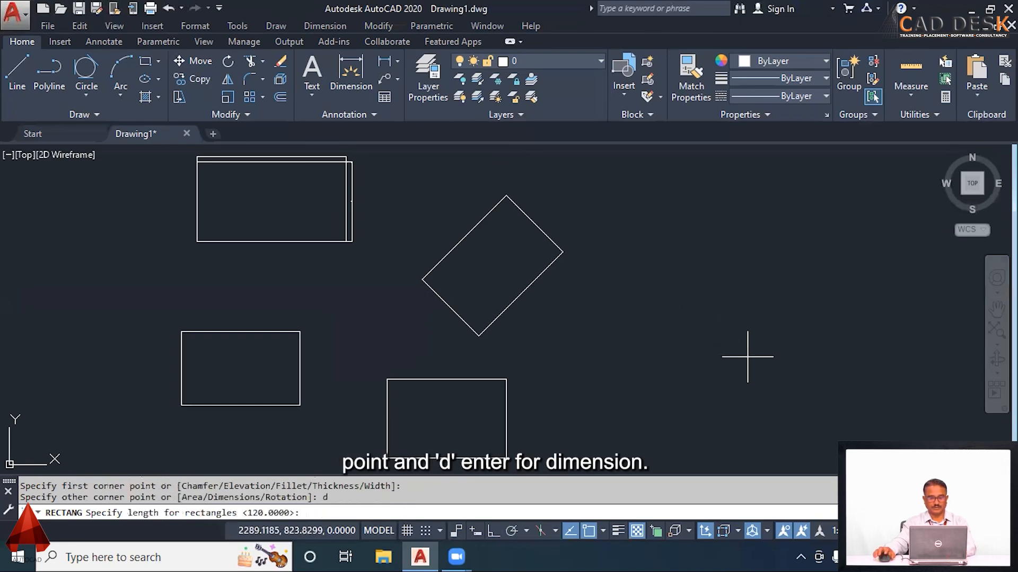
{"action": "type", "text": "100"}
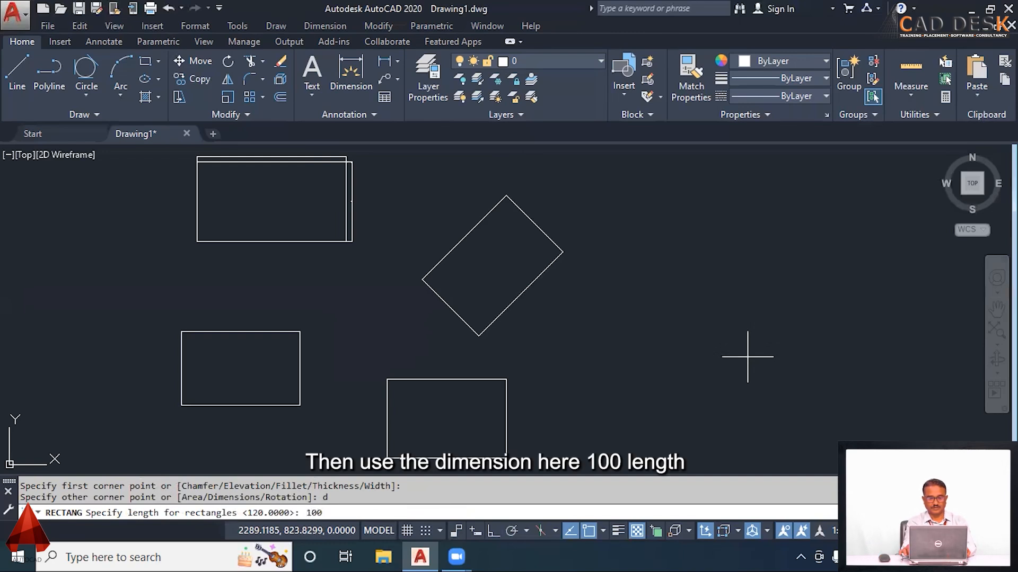
{"action": "key", "text": "Return"}
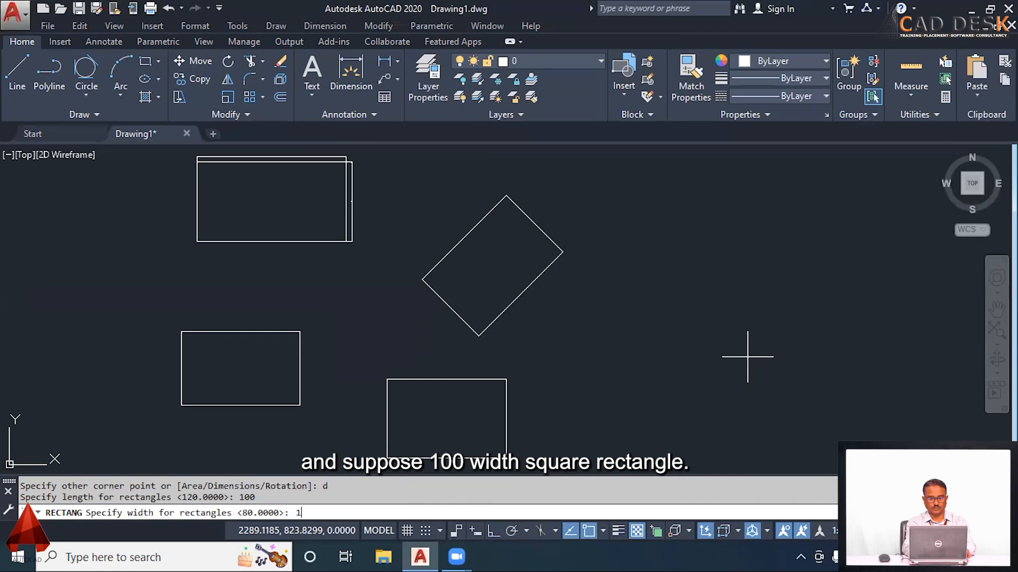
{"action": "key", "text": "Return"}
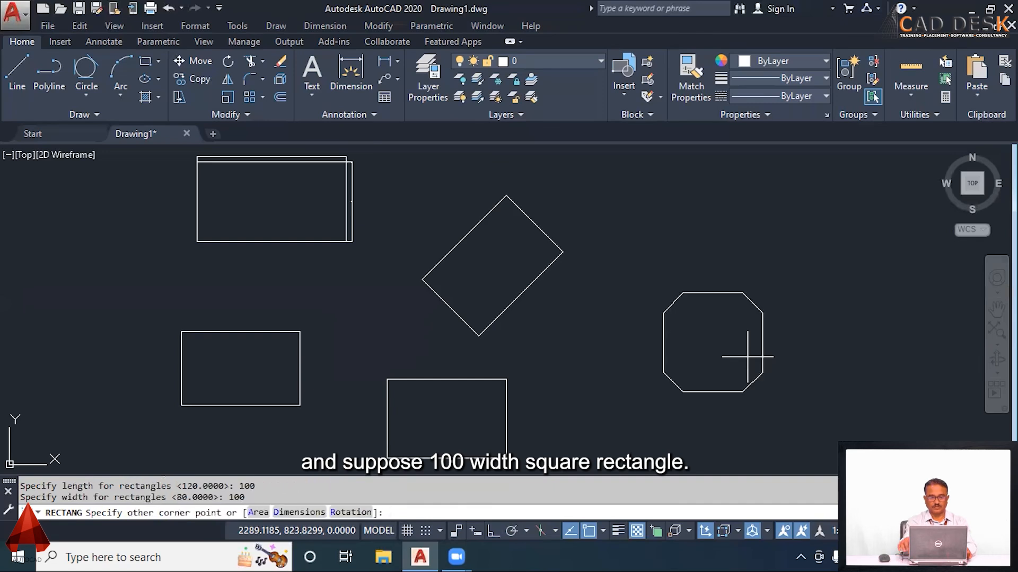
{"action": "scroll", "coordinate": [733, 355], "scroll_direction": "up", "scroll_amount": 2}
{"action": "left_click", "coordinate": [712, 345]}
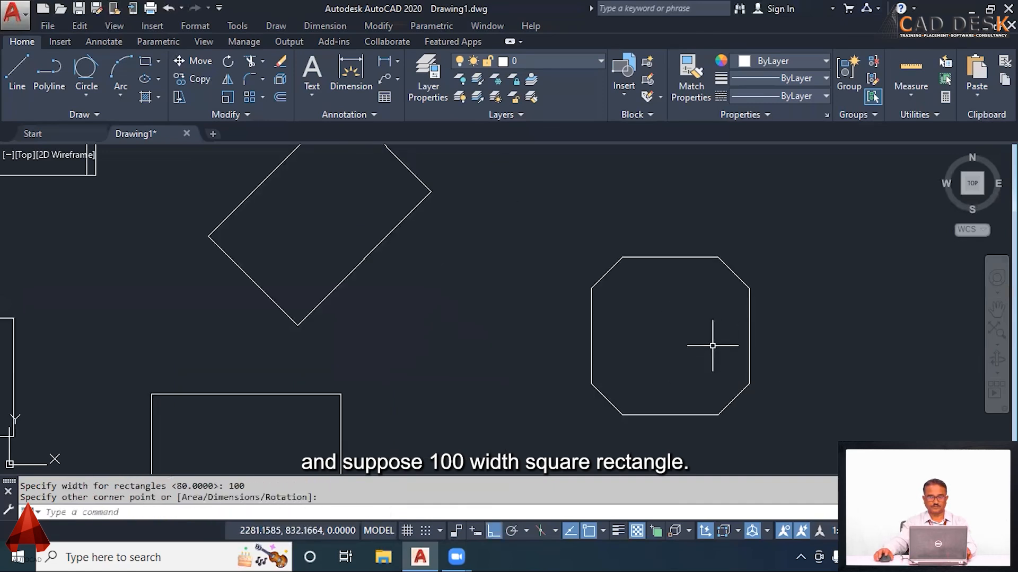
{"action": "scroll", "coordinate": [713, 346], "scroll_direction": "down", "scroll_amount": 2}
{"action": "mouse_move", "coordinate": [739, 325]}
{"action": "middle_mouse_down"}
{"action": "mouse_move", "coordinate": [634, 275]}
{"action": "mouse_move", "coordinate": [658, 315]}
{"action": "middle_mouse_up"}
{"action": "scroll", "coordinate": [614, 280], "scroll_direction": "up", "scroll_amount": 4}
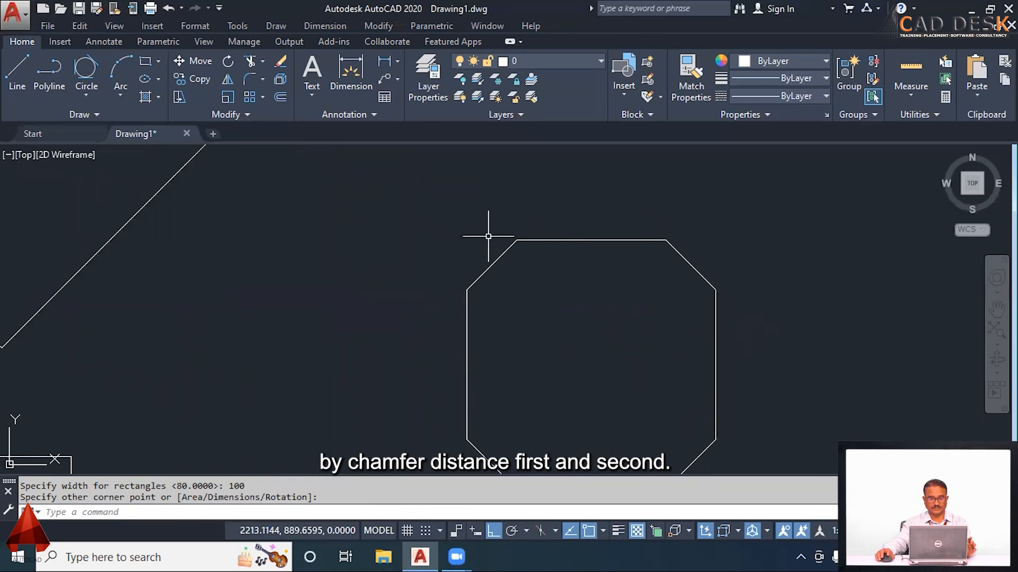
{"action": "scroll", "coordinate": [488, 236], "scroll_direction": "down", "scroll_amount": 5}
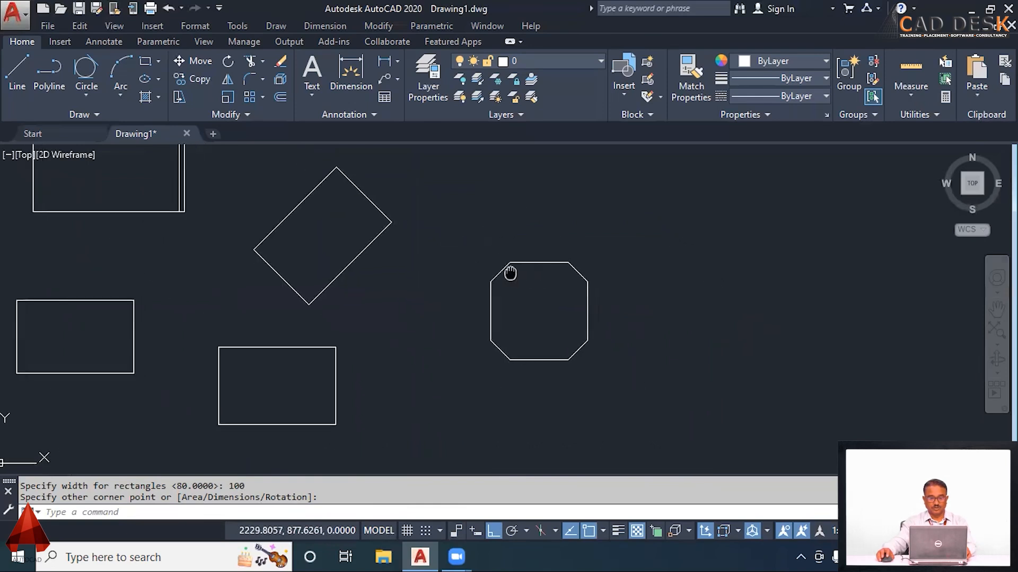
{"action": "scroll", "coordinate": [432, 284], "scroll_direction": "up", "scroll_amount": 5}
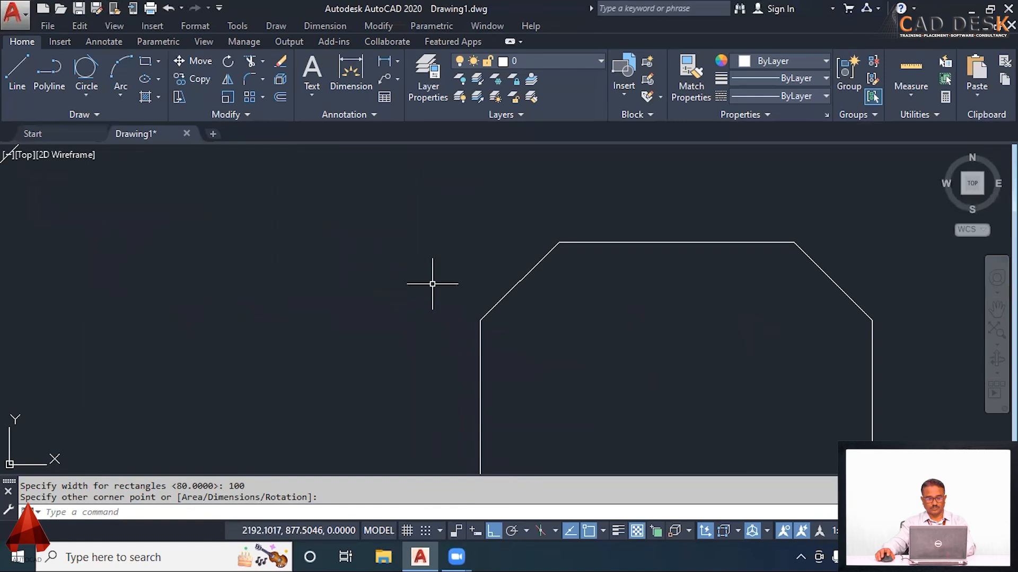
{"action": "type", "text": "l"}
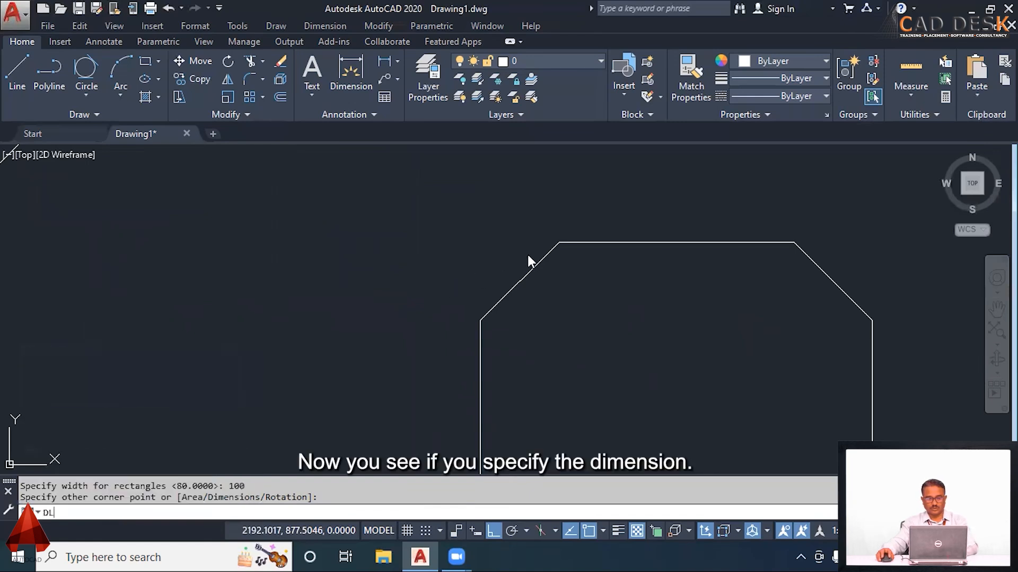
{"action": "key", "text": "Return"}
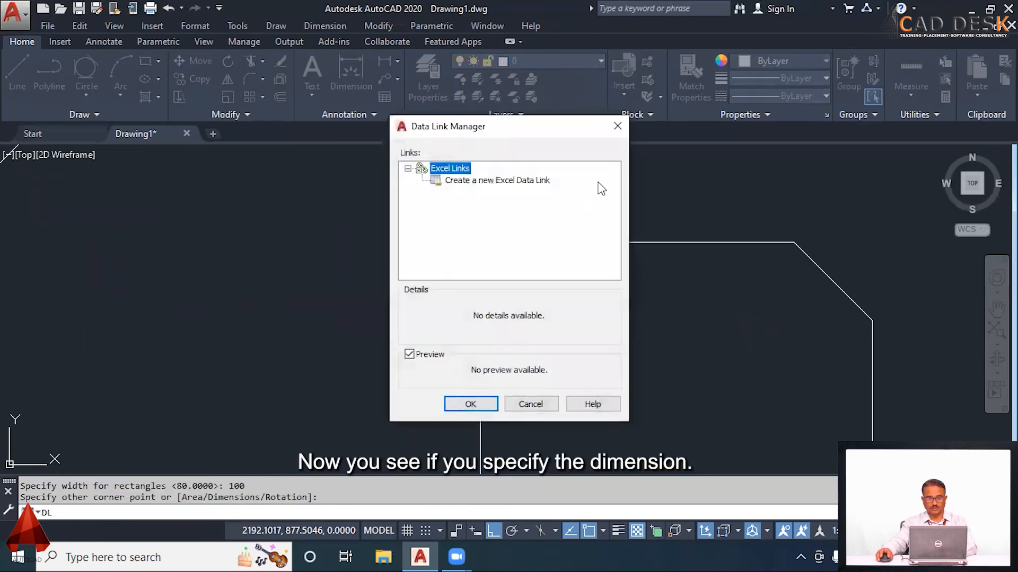
{"action": "left_click", "coordinate": [616, 128]}
- Add a horizontal linear dimension between the ends of the chamfered rectangle's upper-left chamfer, placed above the corner
{"action": "type", "text": "d"}
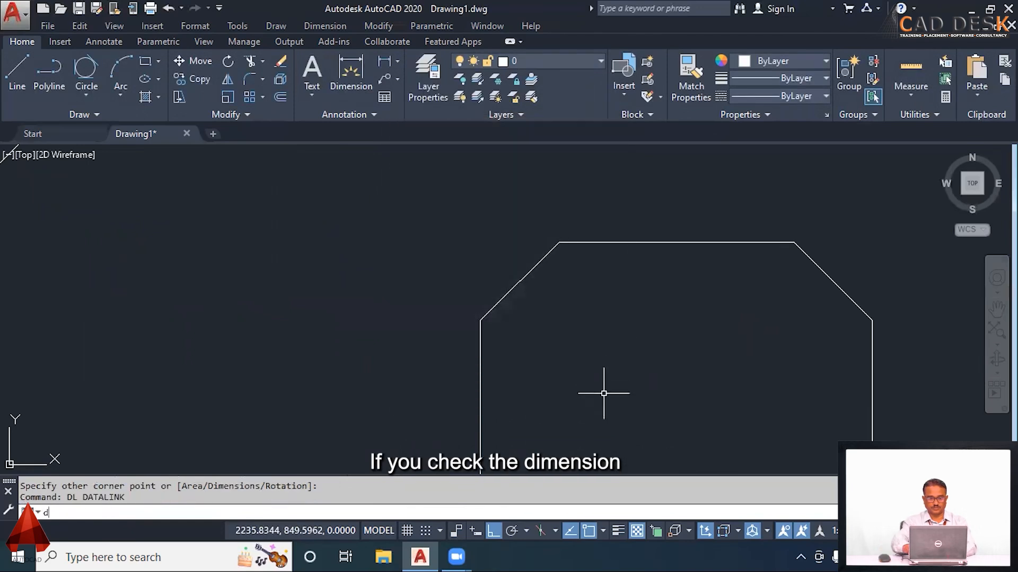
{"action": "type", "text": "li"}
{"action": "key", "text": "Return"}
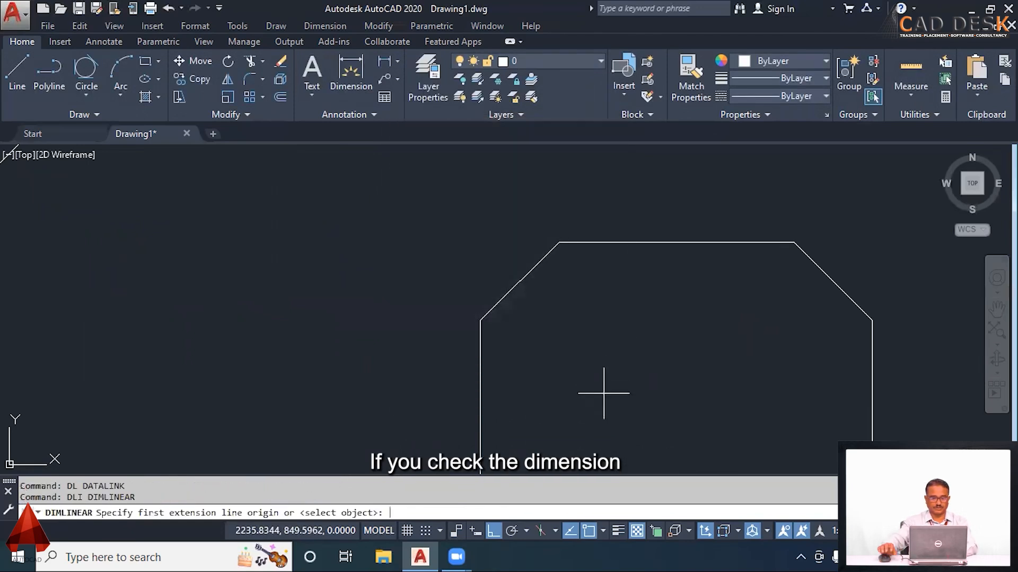
{"action": "left_click", "coordinate": [560, 241]}
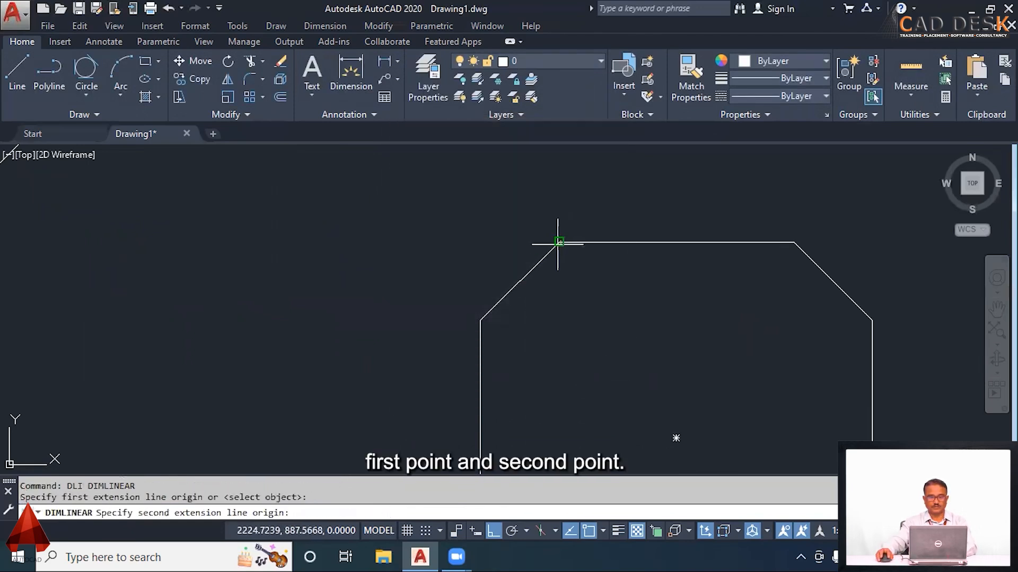
{"action": "left_click", "coordinate": [480, 320]}
{"action": "left_click", "coordinate": [552, 211]}
- Add a vertical linear dimension between the ends of the same upper-left chamfer, placed to the left of the corner
{"action": "key", "text": "Return"}
{"action": "scroll", "coordinate": [563, 237], "scroll_direction": "up", "scroll_amount": 2}
{"action": "scroll", "coordinate": [553, 242], "scroll_direction": "up", "scroll_amount": 2}
{"action": "scroll", "coordinate": [554, 242], "scroll_direction": "up", "scroll_amount": 2}
{"action": "scroll", "coordinate": [572, 212], "scroll_direction": "down", "scroll_amount": 1}
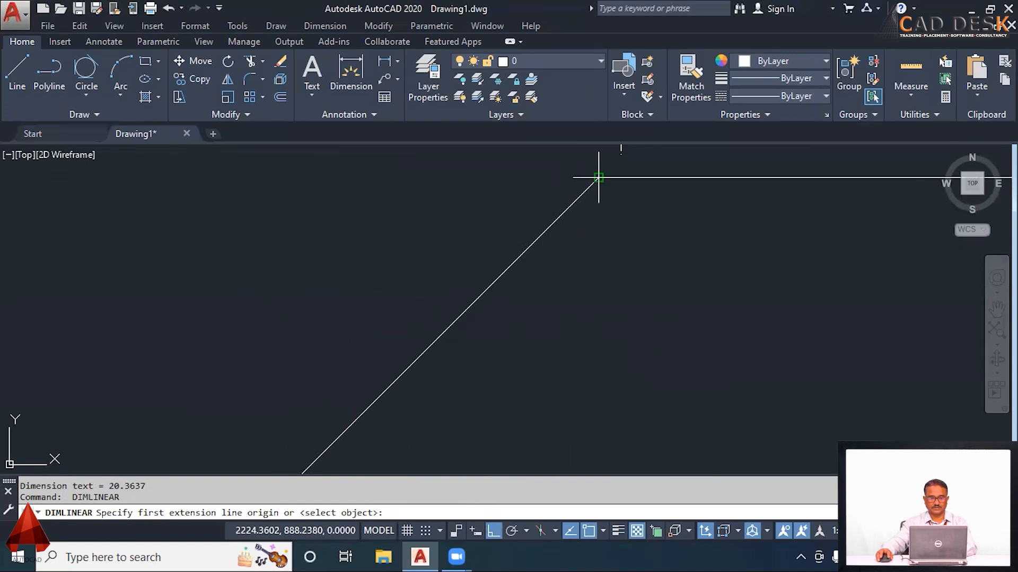
{"action": "left_click", "coordinate": [599, 178]}
{"action": "scroll", "coordinate": [469, 263], "scroll_direction": "down", "scroll_amount": 3}
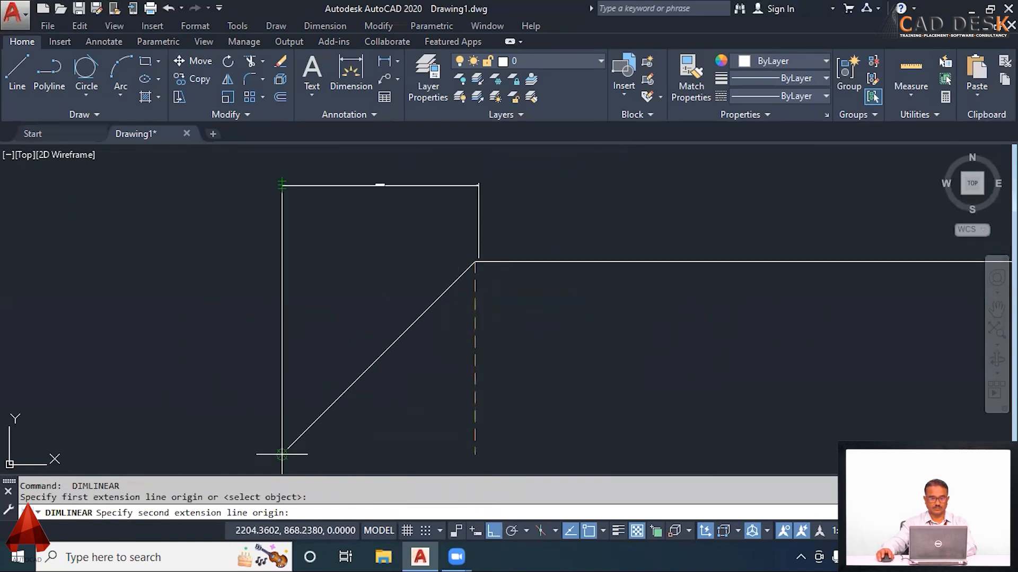
{"action": "left_click", "coordinate": [281, 454]}
{"action": "left_click", "coordinate": [215, 392]}
{"action": "scroll", "coordinate": [485, 234], "scroll_direction": "up", "scroll_amount": 3}
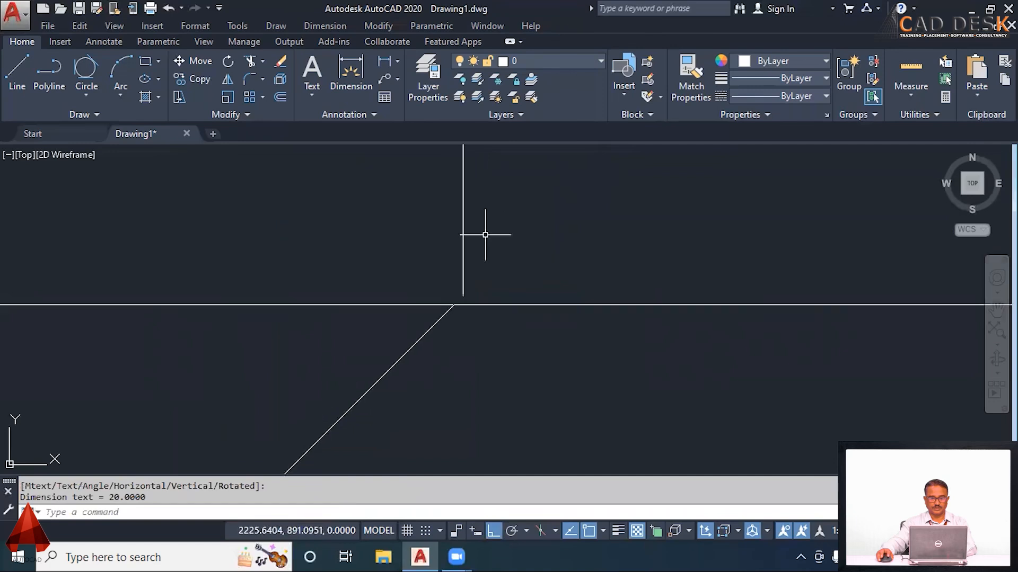
- Stretch the horizontal chamfer dimension's right extension line so its origin sits on the upper end of the chamfer
{"action": "left_click", "coordinate": [463, 261]}
{"action": "scroll", "coordinate": [463, 306], "scroll_direction": "up", "scroll_amount": 5}
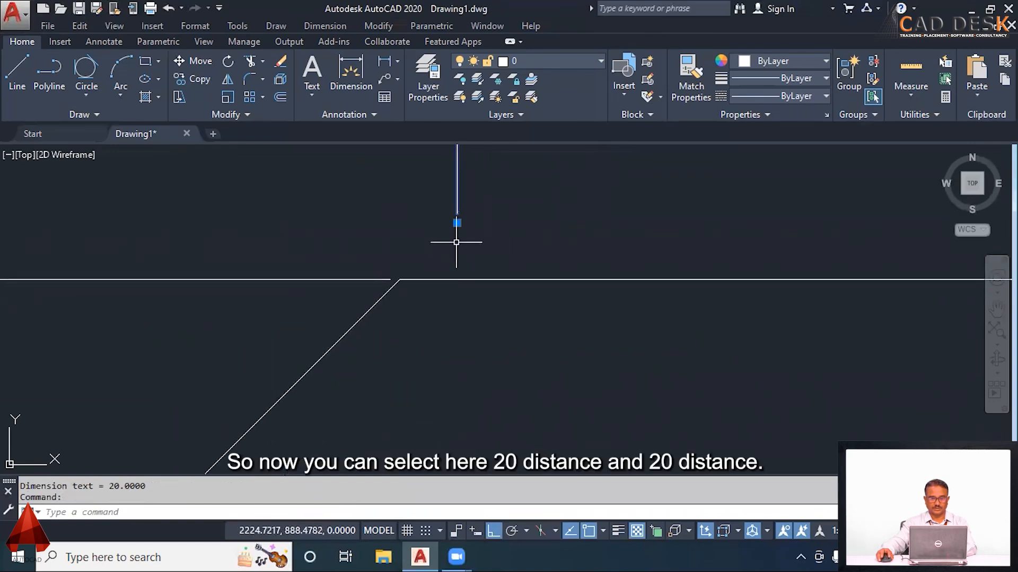
{"action": "left_click", "coordinate": [457, 222]}
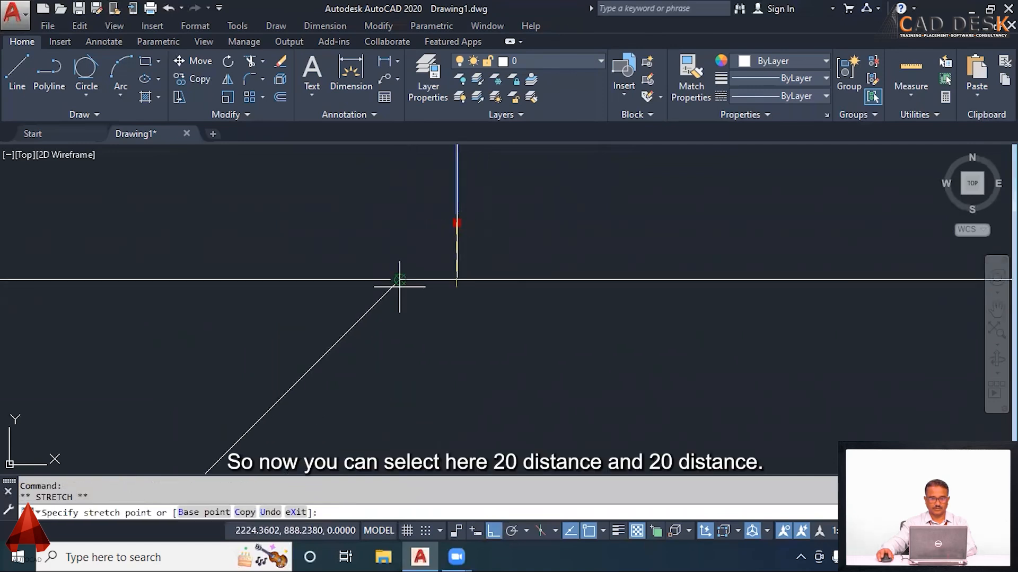
{"action": "left_click", "coordinate": [399, 279]}
{"action": "scroll", "coordinate": [563, 311], "scroll_direction": "down", "scroll_amount": 5}
{"action": "scroll", "coordinate": [522, 253], "scroll_direction": "up", "scroll_amount": 6}
{"action": "scroll", "coordinate": [522, 252], "scroll_direction": "up", "scroll_amount": 3}
{"action": "scroll", "coordinate": [532, 243], "scroll_direction": "down", "scroll_amount": 8}
{"action": "scroll", "coordinate": [533, 289], "scroll_direction": "up", "scroll_amount": 6}
{"action": "scroll", "coordinate": [341, 404], "scroll_direction": "up", "scroll_amount": 4}
{"action": "scroll", "coordinate": [341, 345], "scroll_direction": "down", "scroll_amount": 8}
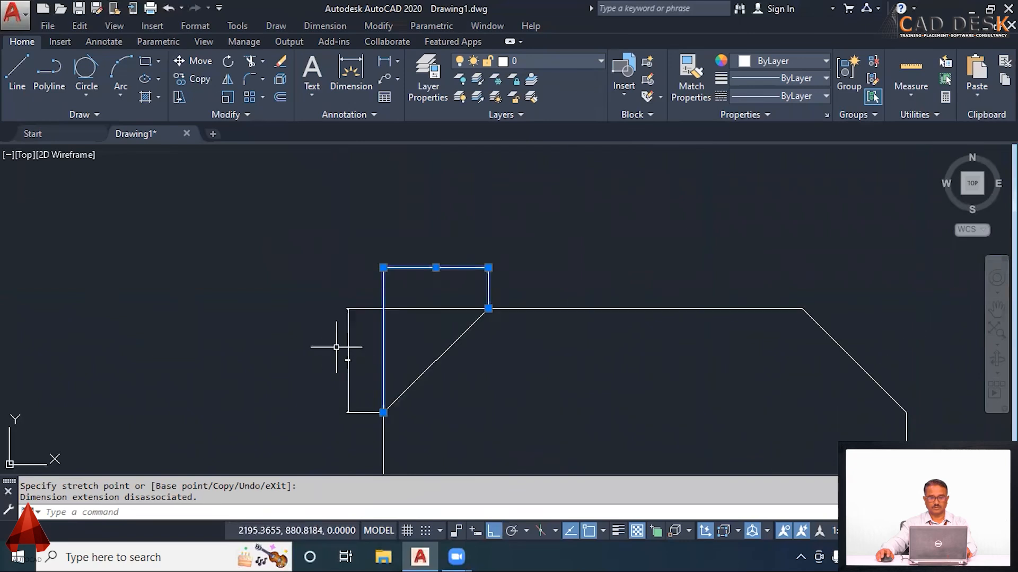
{"action": "key", "text": "Escape"}
- Start a new rectangle with the Chamfer option, setting the first chamfer distance to 30 and the second to 20
{"action": "scroll", "coordinate": [466, 327], "scroll_direction": "up", "scroll_amount": 4}
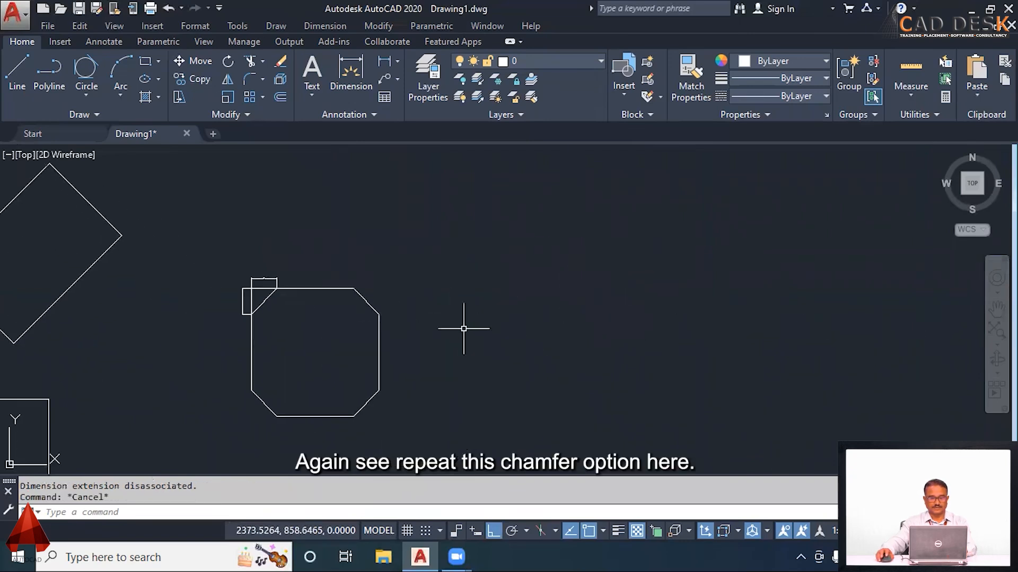
{"action": "middle_click_drag", "start_coordinate": [437, 338], "coordinate": [521, 370]}
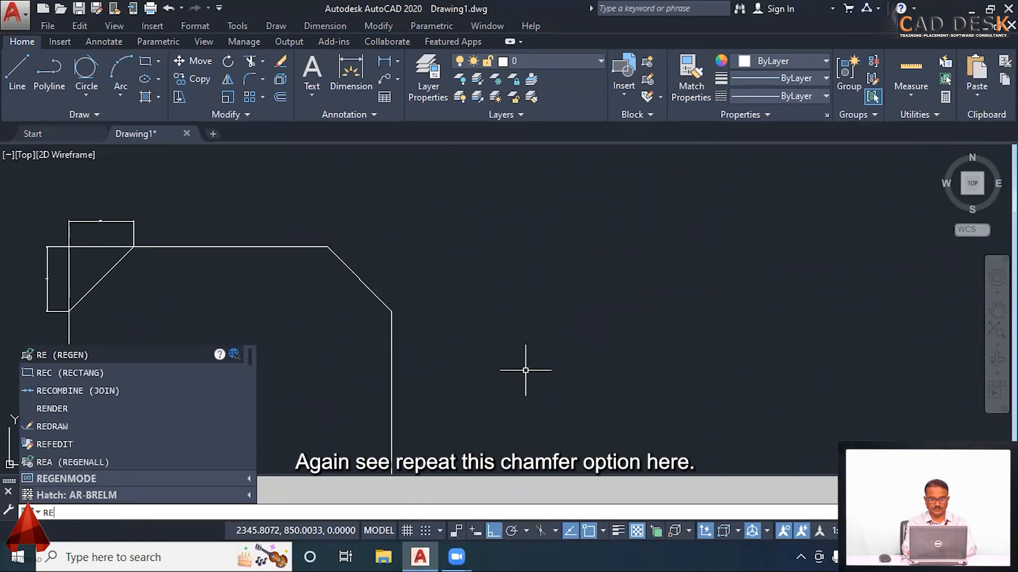
{"action": "key", "text": "Return"}
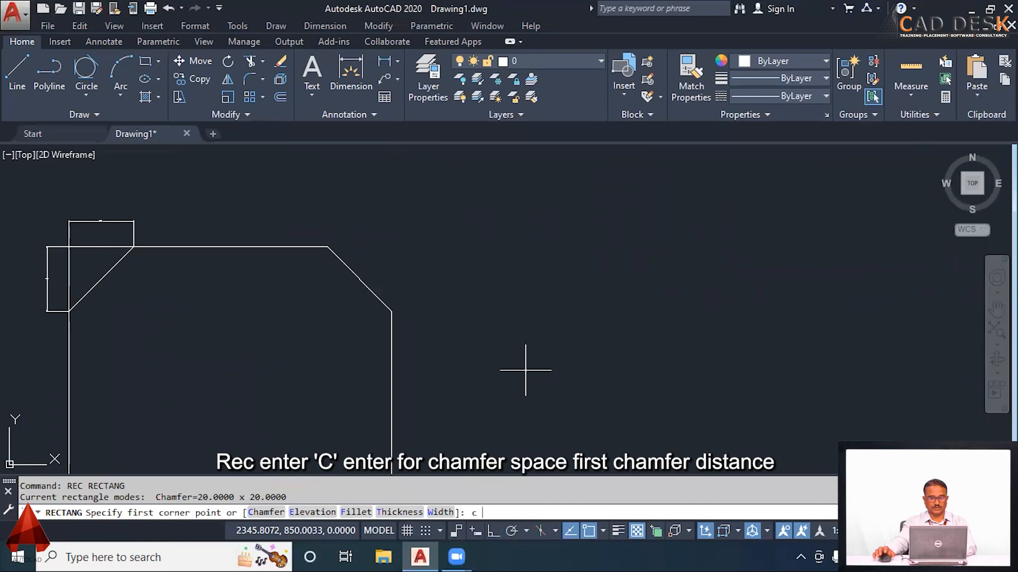
{"action": "type", "text": "c"}
{"action": "key", "text": "Return"}
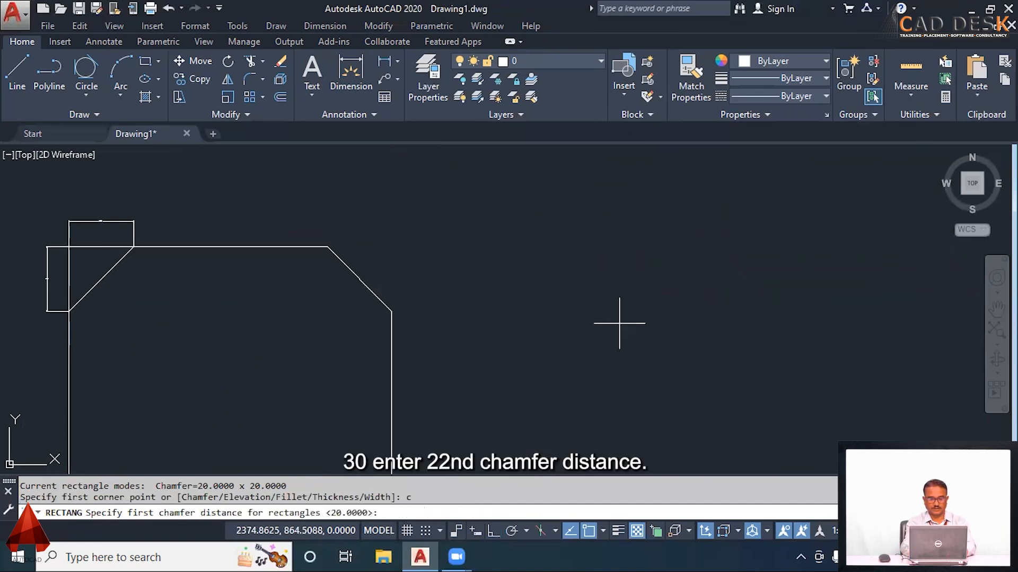
{"action": "type", "text": "30"}
{"action": "key", "text": "Return"}
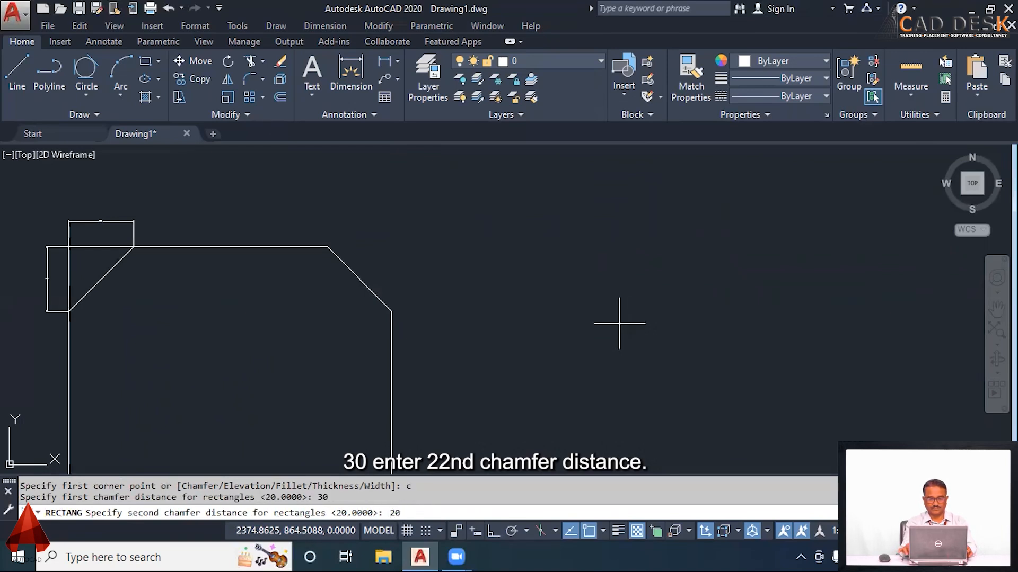
{"action": "type", "text": "20"}
{"action": "key", "text": "Return"}
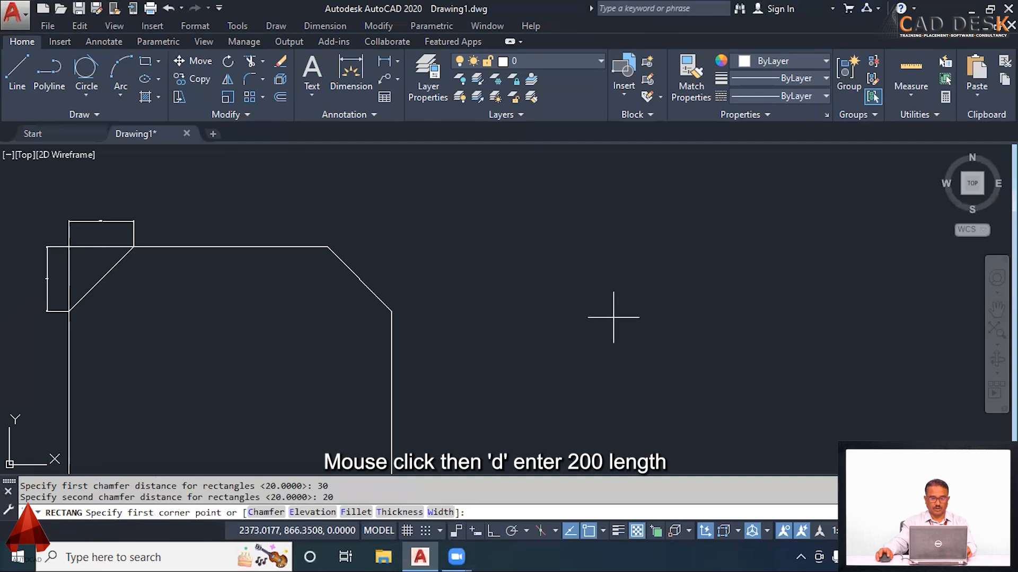
- Place the rectangle to the right of the first chamfered one with the Dimensions option, using length 200 and width 120, extending downward
{"action": "left_click", "coordinate": [573, 305]}
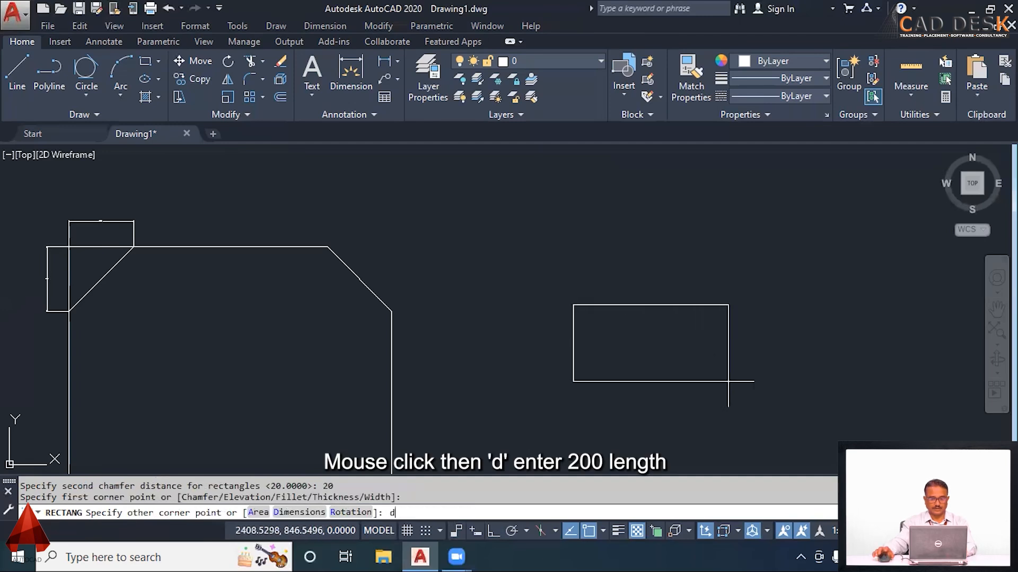
{"action": "type", "text": "d"}
{"action": "key", "text": "Return"}
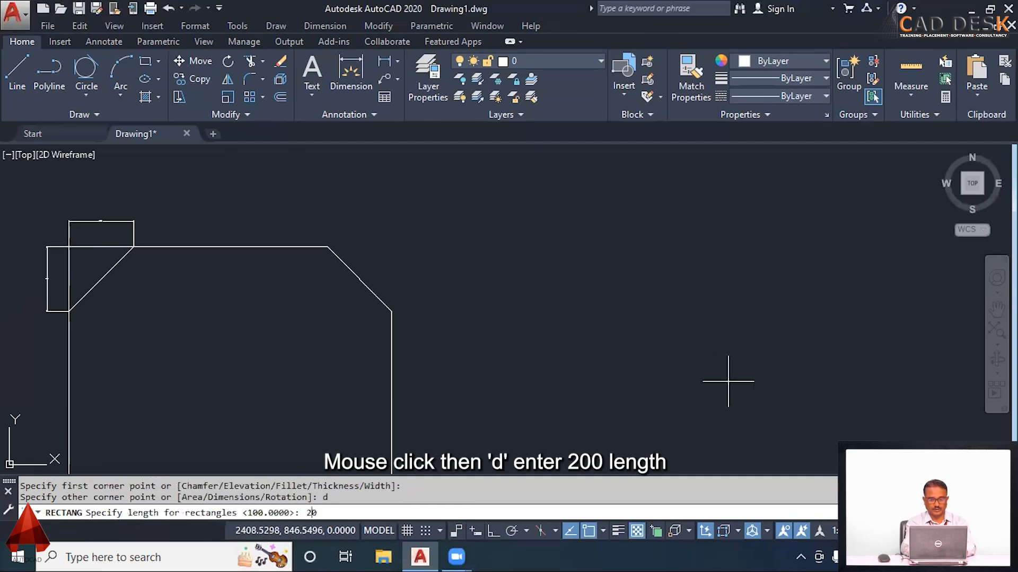
{"action": "type", "text": "200"}
{"action": "key", "text": "Return"}
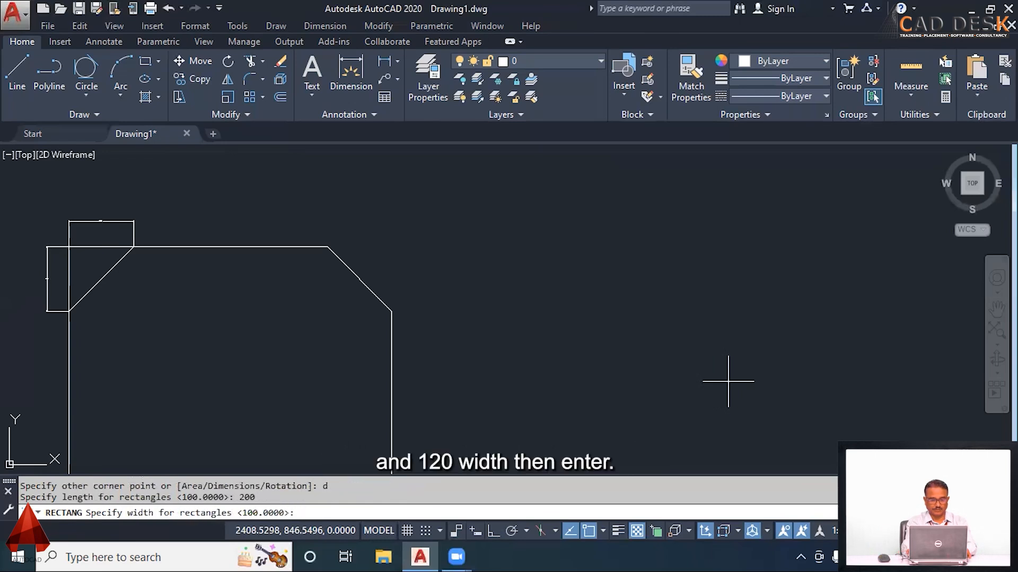
{"action": "type", "text": "120"}
{"action": "key", "text": "Return"}
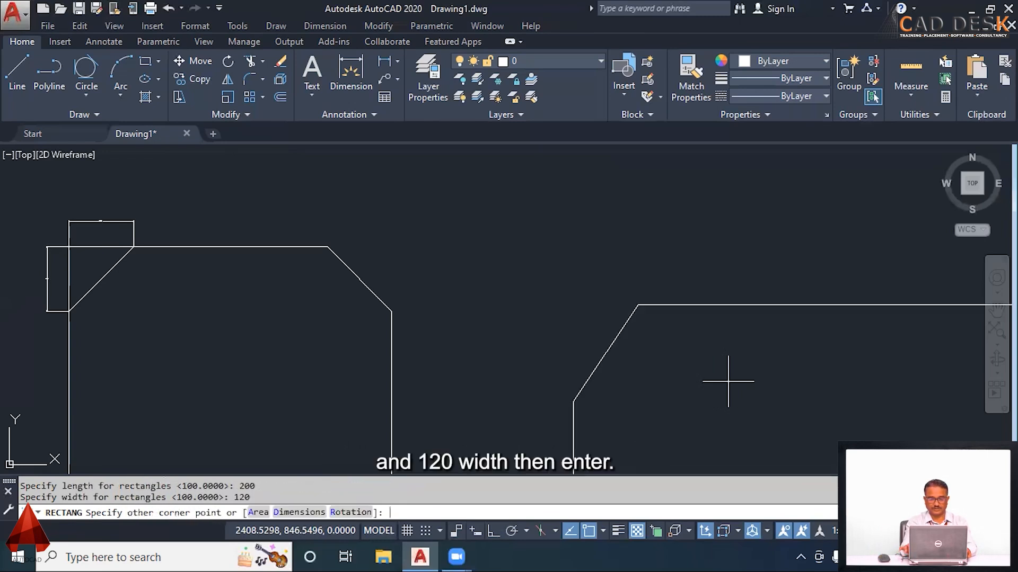
{"action": "left_click", "coordinate": [698, 380]}
{"action": "scroll", "coordinate": [697, 379], "scroll_direction": "down", "scroll_amount": 5}
{"action": "middle_click_drag", "start_coordinate": [704, 341], "coordinate": [545, 266]}
{"action": "scroll", "coordinate": [550, 275], "scroll_direction": "up", "scroll_amount": 3}
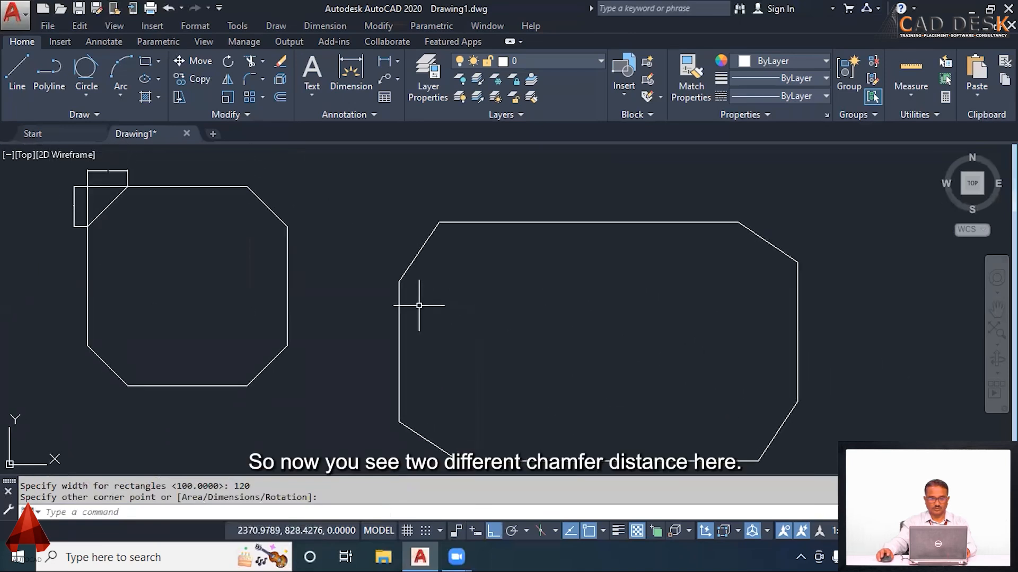
- Add a vertical linear dimension between the ends of the new rectangle's upper-left chamfer, placed to the left of the corner
{"action": "scroll", "coordinate": [431, 291], "scroll_direction": "up", "scroll_amount": 3}
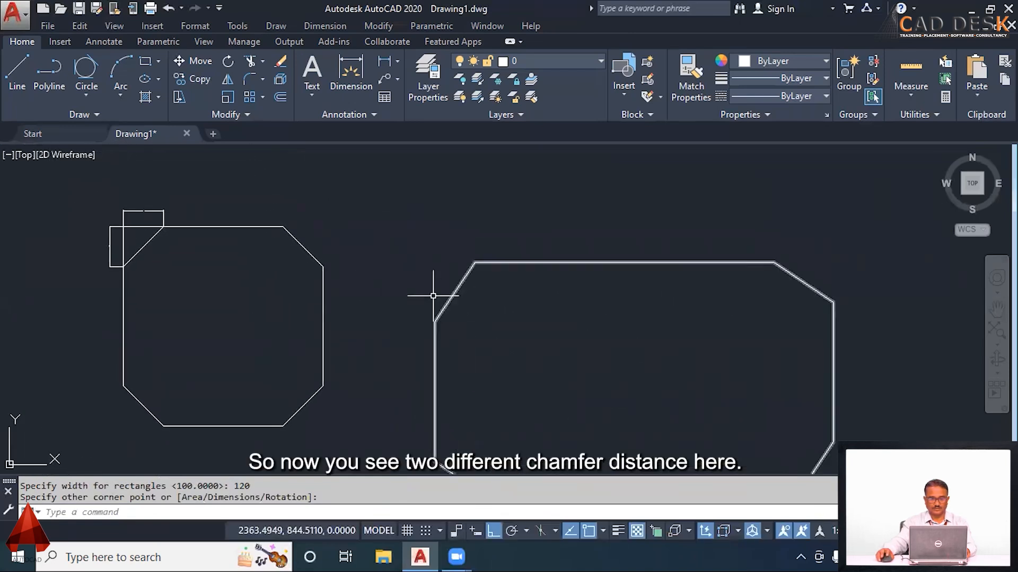
{"action": "mouse_move", "coordinate": [433, 278]}
{"action": "middle_mouse_down"}
{"action": "mouse_move", "coordinate": [407, 246]}
{"action": "mouse_move", "coordinate": [380, 240]}
{"action": "middle_mouse_up"}
{"action": "scroll", "coordinate": [380, 239], "scroll_direction": "down", "scroll_amount": 2}
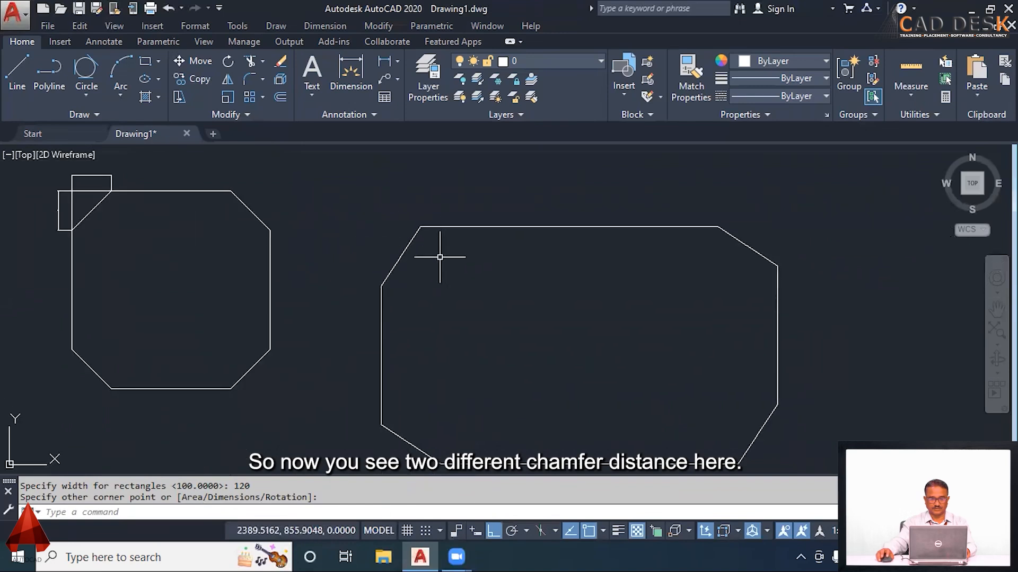
{"action": "middle_click_drag", "start_coordinate": [455, 276], "coordinate": [461, 321]}
{"action": "type", "text": "dli"}
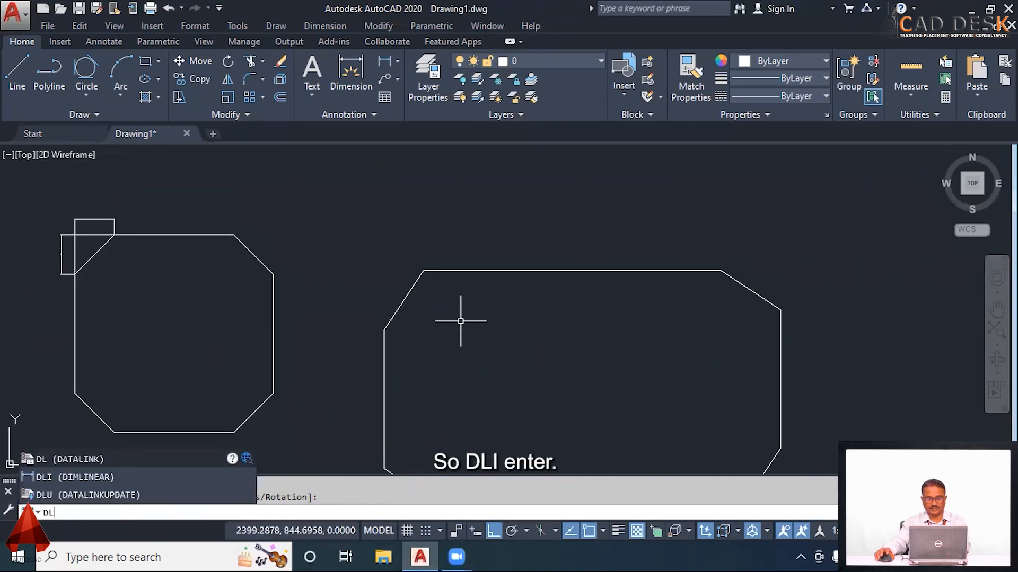
{"action": "key", "text": "Return"}
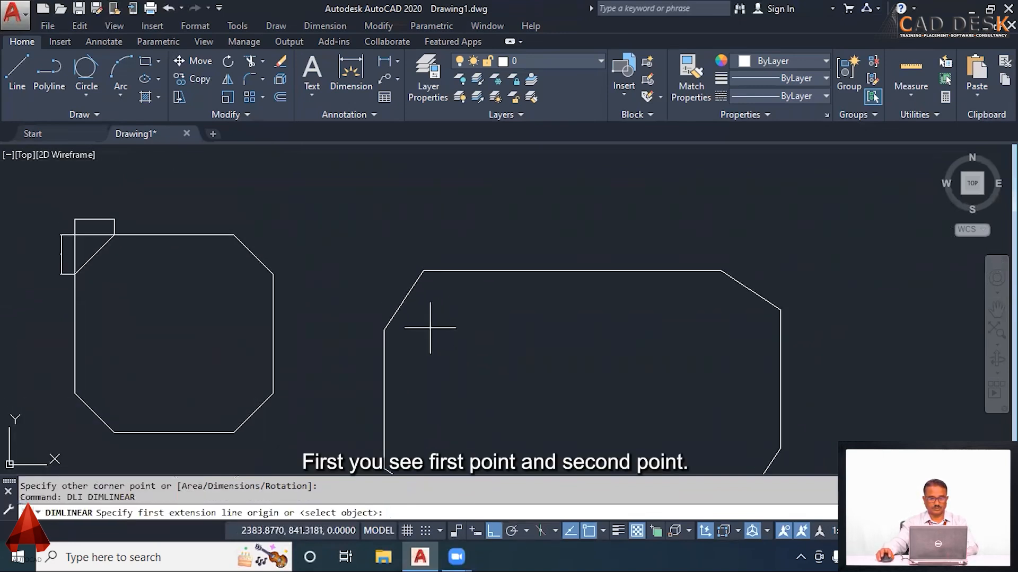
{"action": "left_click", "coordinate": [385, 329]}
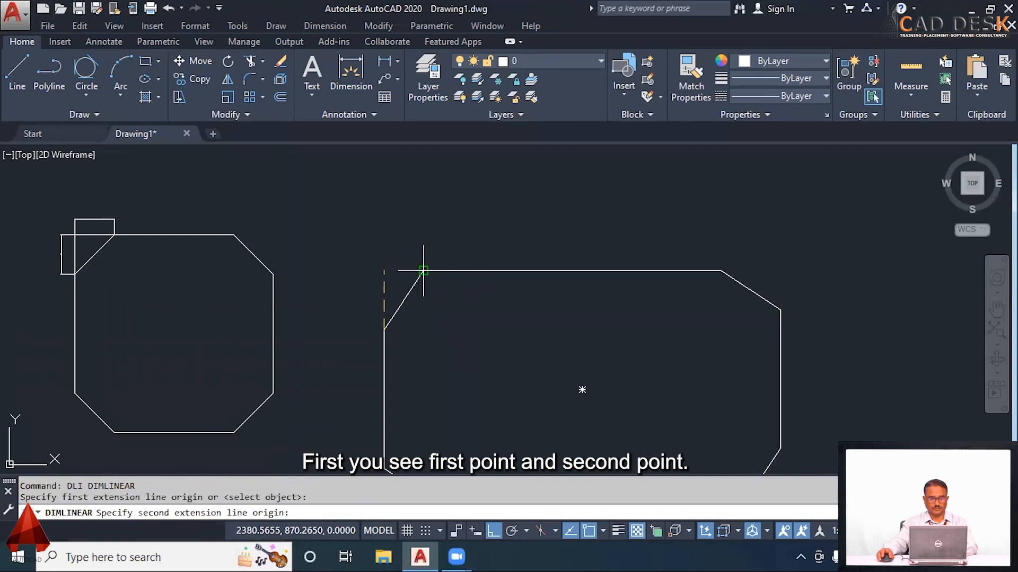
{"action": "left_click", "coordinate": [423, 271]}
{"action": "left_click", "coordinate": [382, 286]}
{"action": "scroll", "coordinate": [371, 295], "scroll_direction": "up", "scroll_amount": 4}
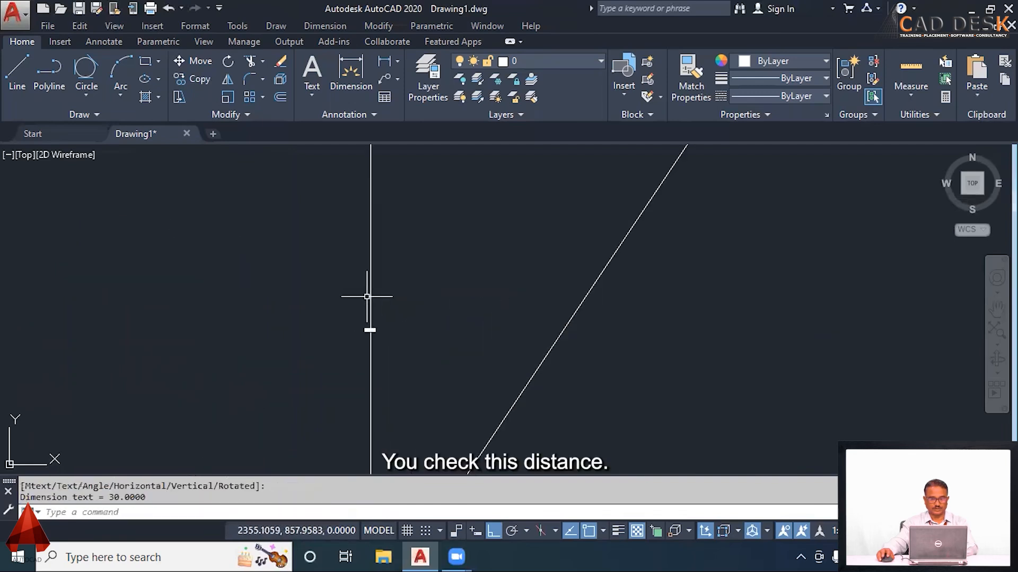
{"action": "scroll", "coordinate": [380, 343], "scroll_direction": "up", "scroll_amount": 5}
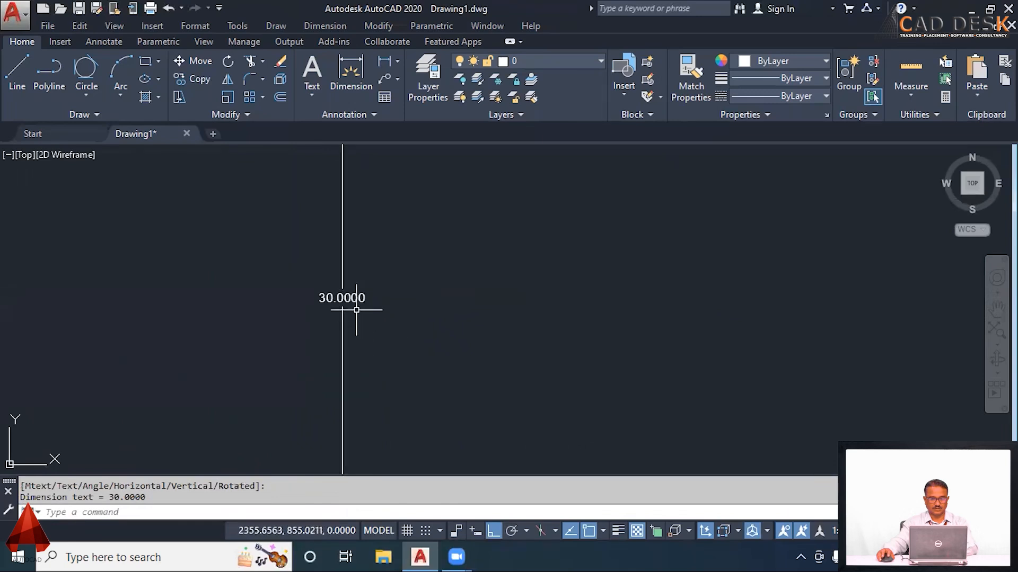
{"action": "scroll", "coordinate": [382, 297], "scroll_direction": "down", "scroll_amount": 9}
- Add a horizontal linear dimension between the ends of the same unequal chamfer, placed above the corner
{"action": "key", "text": "Return"}
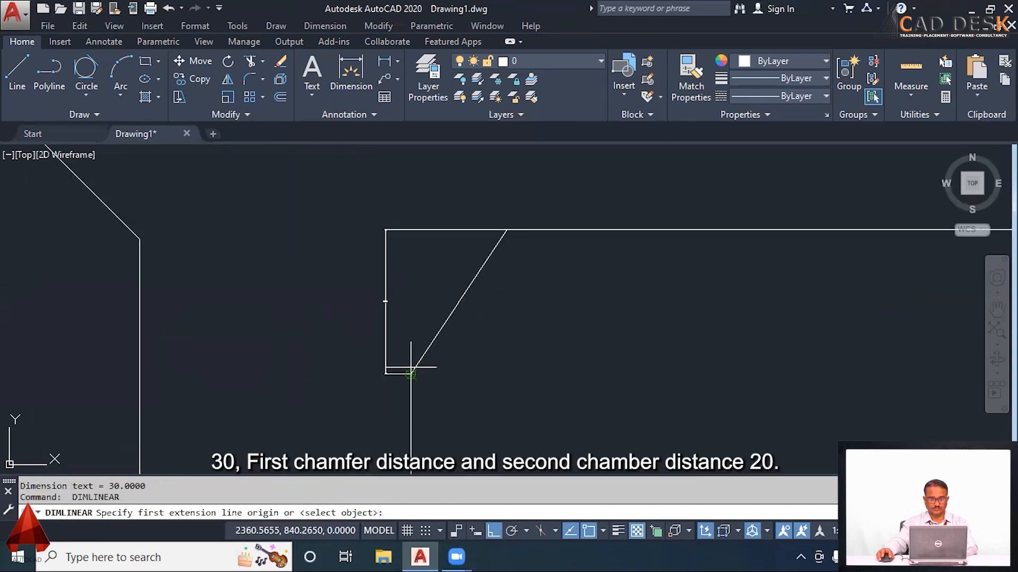
{"action": "left_click", "coordinate": [411, 374]}
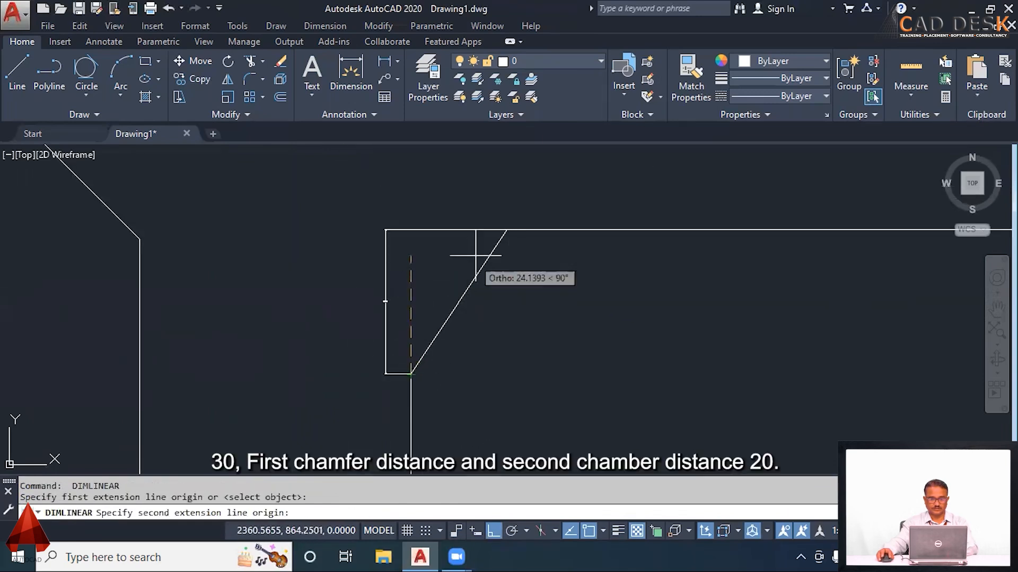
{"action": "left_click", "coordinate": [507, 230]}
{"action": "left_click", "coordinate": [450, 205]}
- Examine the new chamfer dimensions up close and compare the corners of the two chamfered rectangles
{"action": "scroll", "coordinate": [463, 200], "scroll_direction": "up", "scroll_amount": 3}
{"action": "scroll", "coordinate": [438, 247], "scroll_direction": "up", "scroll_amount": 4}
{"action": "scroll", "coordinate": [435, 251], "scroll_direction": "down", "scroll_amount": 2}
{"action": "middle_click_drag", "start_coordinate": [463, 206], "coordinate": [454, 277]}
{"action": "scroll", "coordinate": [461, 269], "scroll_direction": "down", "scroll_amount": 6}
{"action": "mouse_move", "coordinate": [542, 310]}
{"action": "middle_mouse_down"}
{"action": "mouse_move", "coordinate": [471, 256]}
{"action": "mouse_move", "coordinate": [533, 260]}
{"action": "middle_mouse_up"}
{"action": "scroll", "coordinate": [436, 268], "scroll_direction": "down", "scroll_amount": 6}
{"action": "scroll", "coordinate": [536, 260], "scroll_direction": "up", "scroll_amount": 6}
{"action": "middle_click_drag", "start_coordinate": [611, 283], "coordinate": [457, 295]}
{"action": "scroll", "coordinate": [555, 317], "scroll_direction": "down", "scroll_amount": 4}
{"action": "mouse_move", "coordinate": [560, 316]}
{"action": "middle_mouse_down"}
{"action": "mouse_move", "coordinate": [580, 284]}
{"action": "mouse_move", "coordinate": [581, 323]}
{"action": "middle_mouse_up"}
{"action": "scroll", "coordinate": [558, 295], "scroll_direction": "up", "scroll_amount": 4}
{"action": "middle_click_drag", "start_coordinate": [552, 291], "coordinate": [600, 295]}
{"action": "key", "text": "Escape"}
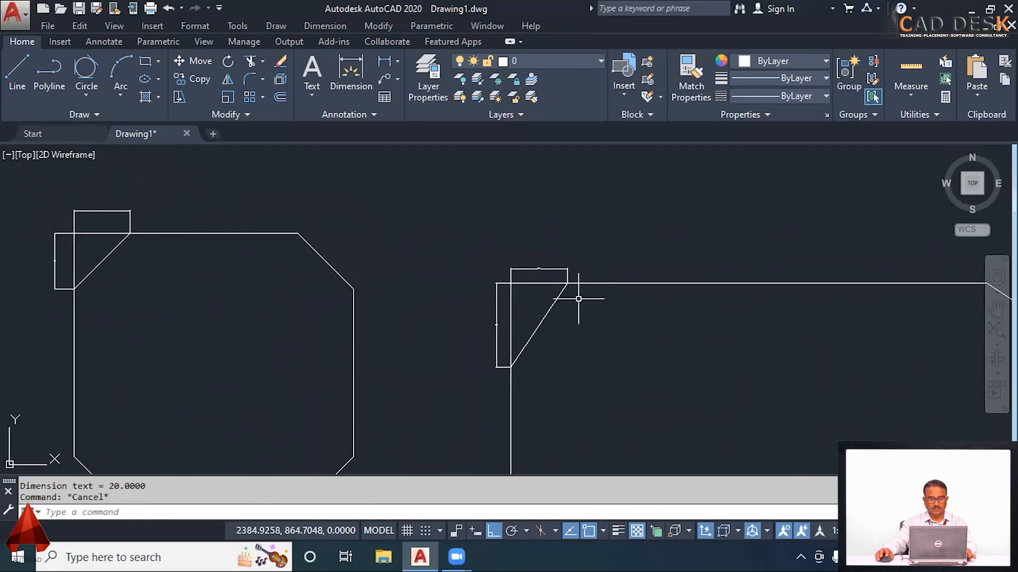
- Start a new rectangle with the Fillet option and set the fillet radius to 25
{"action": "scroll", "coordinate": [575, 294], "scroll_direction": "down", "scroll_amount": 5}
{"action": "mouse_move", "coordinate": [466, 345]}
{"action": "middle_mouse_down"}
{"action": "mouse_move", "coordinate": [486, 256]}
{"action": "mouse_move", "coordinate": [446, 537]}
{"action": "middle_mouse_up"}
{"action": "scroll", "coordinate": [486, 255], "scroll_direction": "down", "scroll_amount": 2}
{"action": "scroll", "coordinate": [458, 321], "scroll_direction": "up", "scroll_amount": 4}
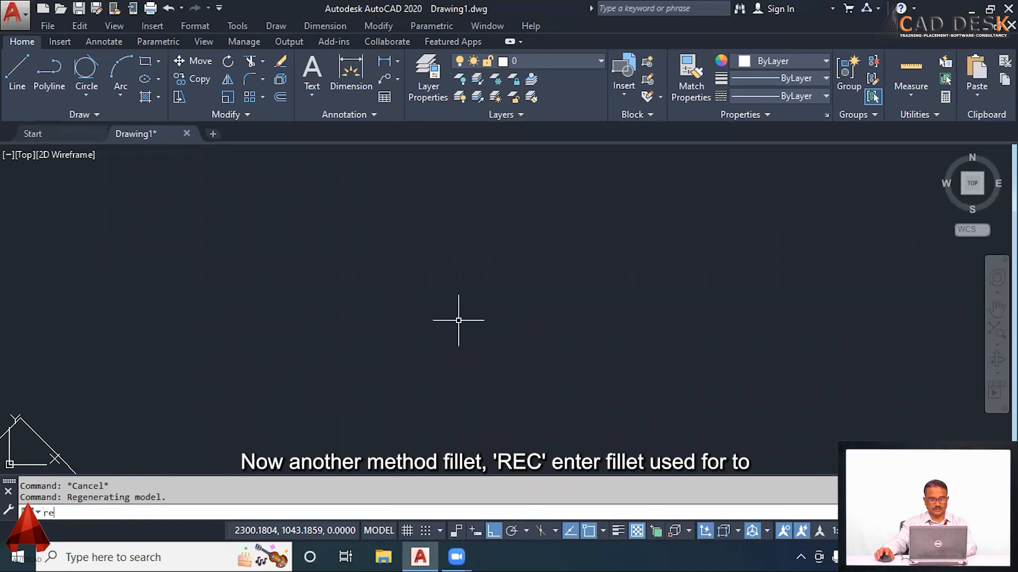
{"action": "type", "text": "c"}
{"action": "key", "text": "Return"}
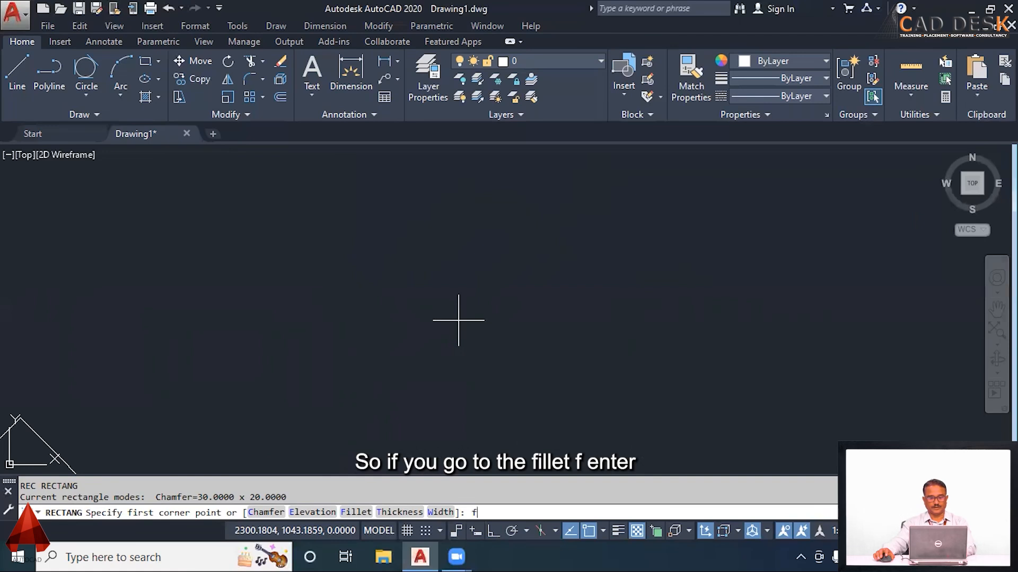
{"action": "key", "text": "Return"}
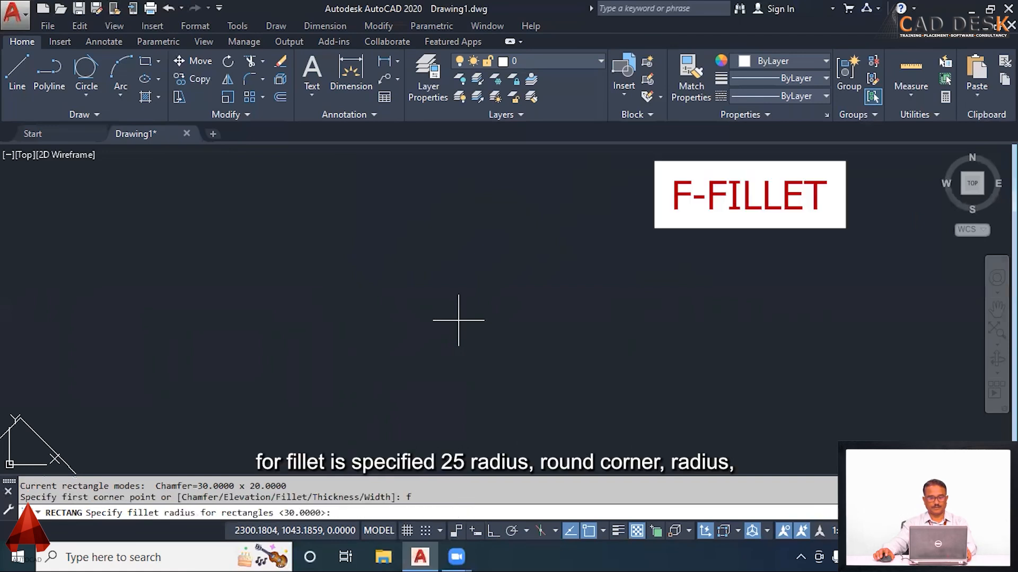
{"action": "type", "text": "2"}
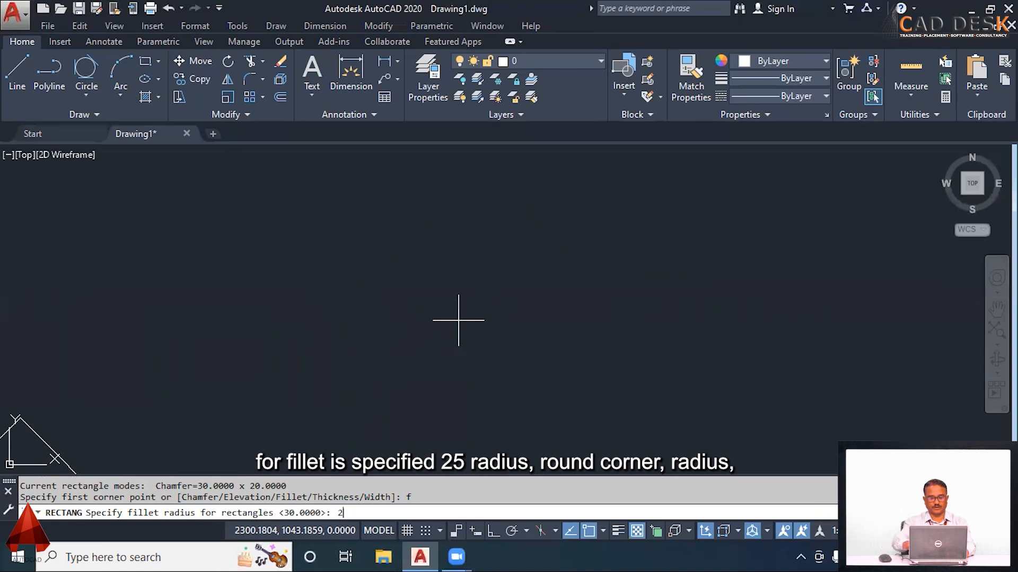
{"action": "key", "text": "Return"}
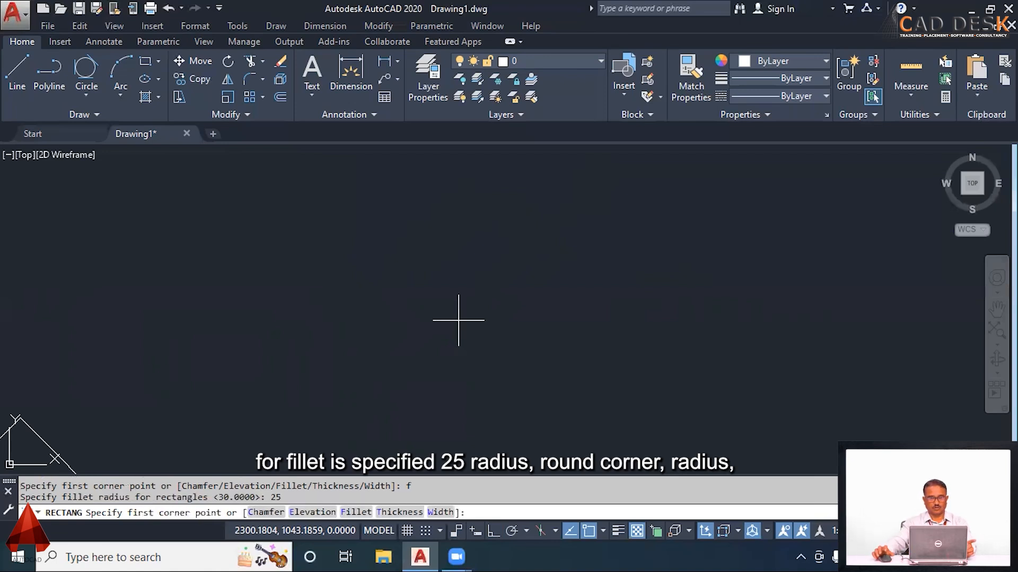
- Draw the filleted rectangle above the chamfered ones with the Dimensions option, using length 200 and width 140, extending down to the right
{"action": "left_click", "coordinate": [412, 243]}
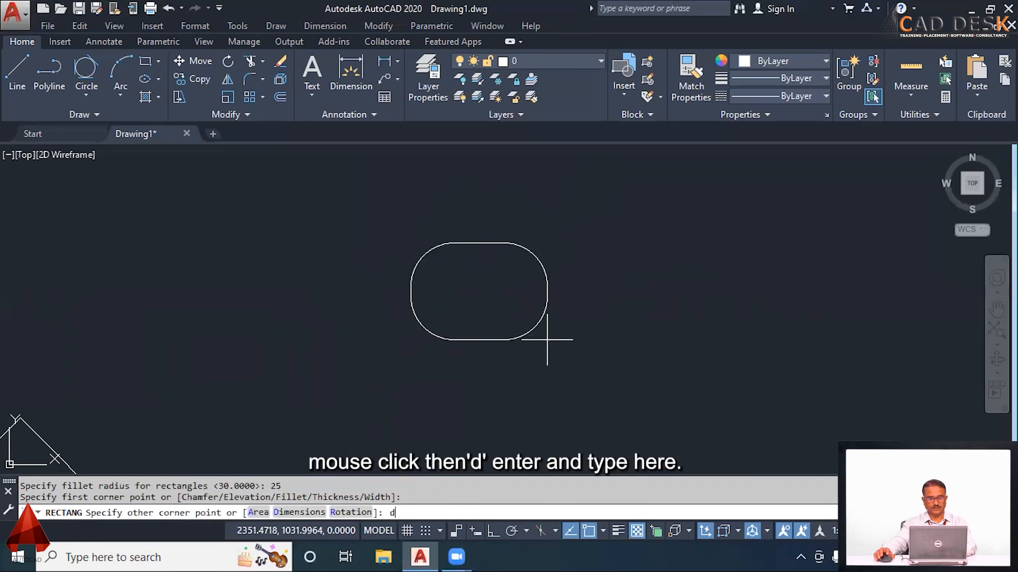
{"action": "key", "text": "Return"}
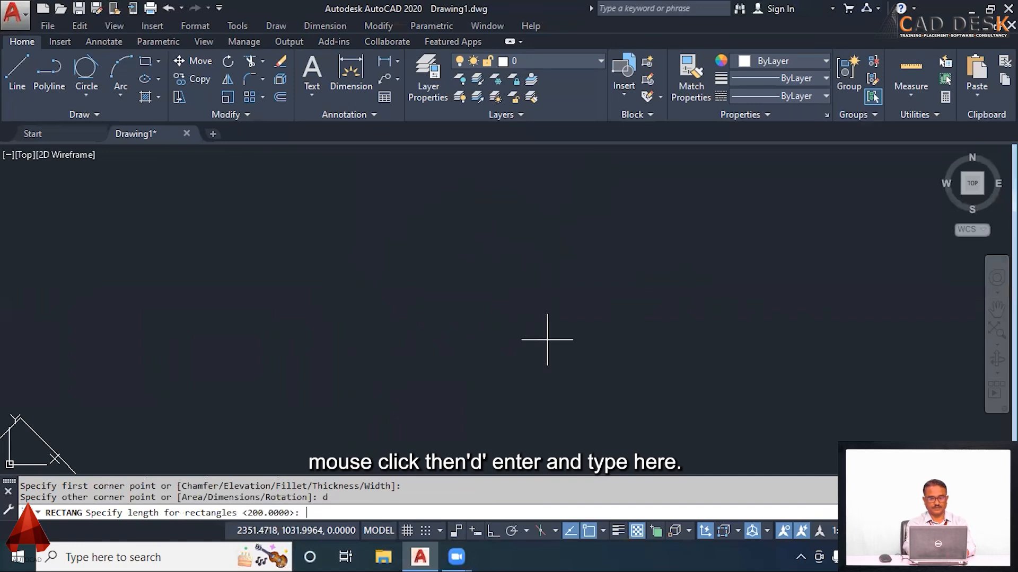
{"action": "type", "text": "5"}
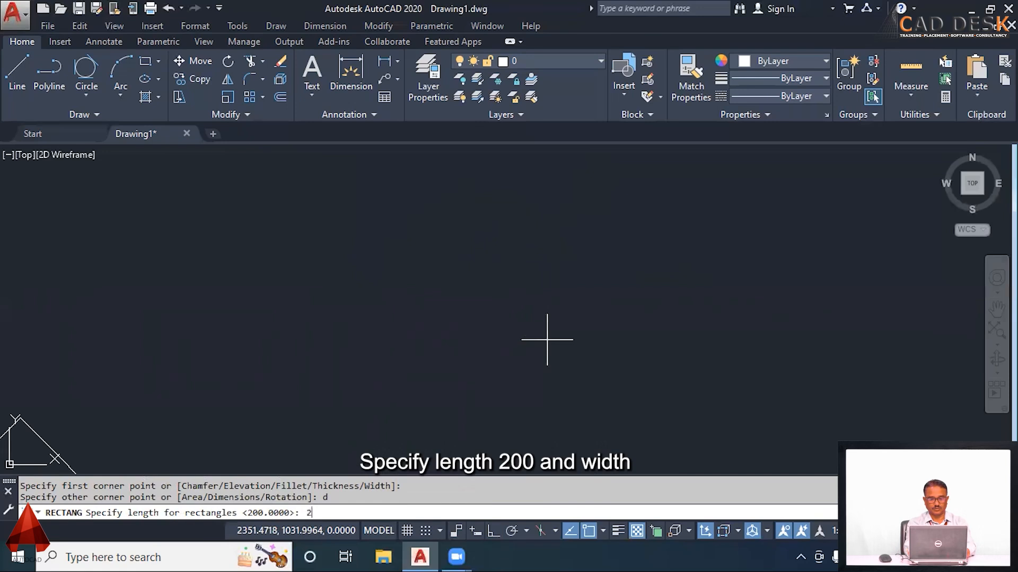
{"action": "key", "text": "Return"}
{"action": "type", "text": "140"}
{"action": "key", "text": "Return"}
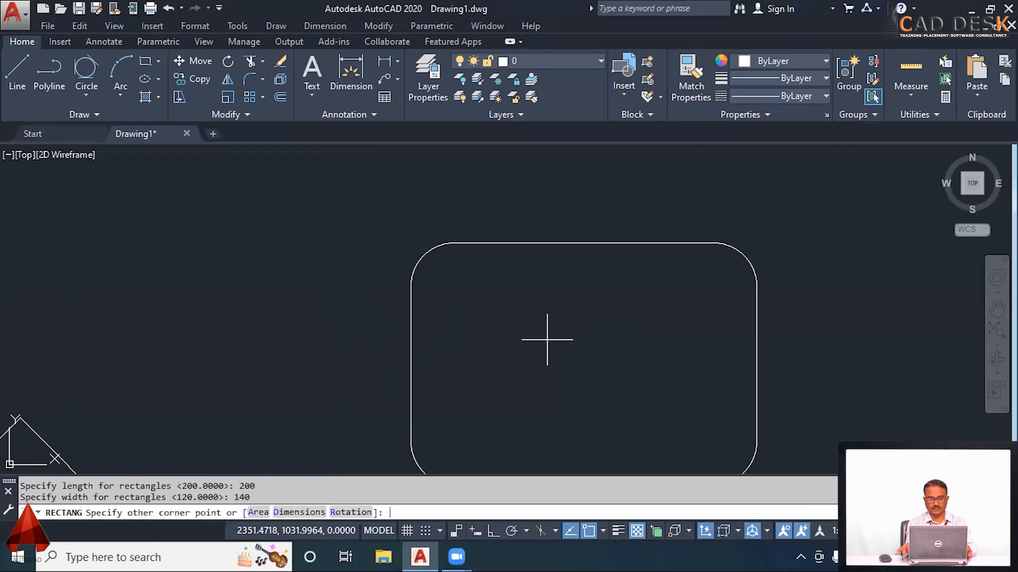
{"action": "left_click", "coordinate": [578, 326]}
{"action": "scroll", "coordinate": [556, 273], "scroll_direction": "down", "scroll_amount": 3}
{"action": "scroll", "coordinate": [560, 277], "scroll_direction": "up", "scroll_amount": 6}
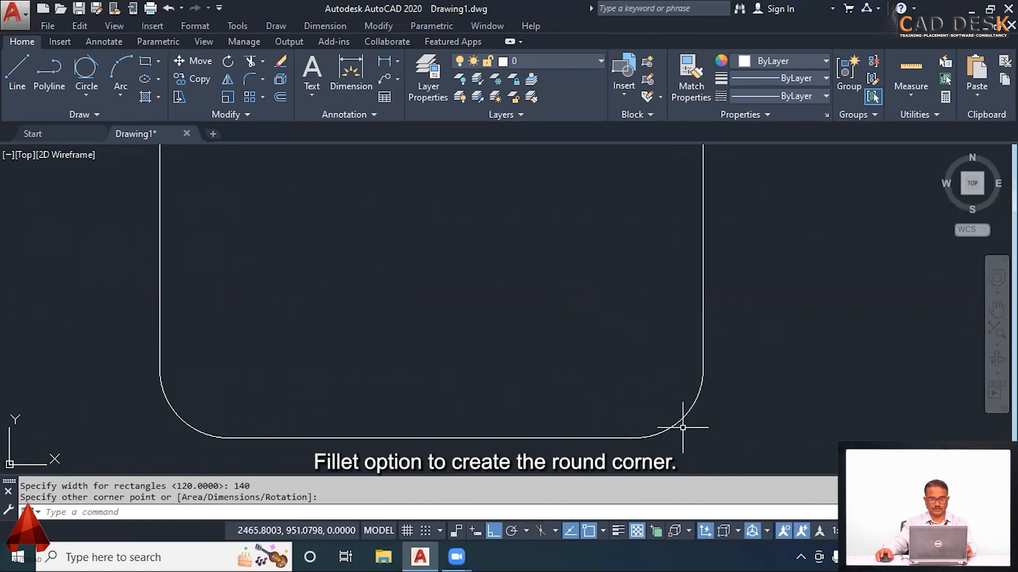
- Start a new rectangle with the Fillet option and set the fillet radius to 20
{"action": "scroll", "coordinate": [674, 409], "scroll_direction": "down", "scroll_amount": 4}
{"action": "middle_click_drag", "start_coordinate": [663, 318], "coordinate": [530, 325]}
{"action": "scroll", "coordinate": [475, 263], "scroll_direction": "down", "scroll_amount": 2}
{"action": "mouse_move", "coordinate": [475, 263]}
{"action": "middle_mouse_down"}
{"action": "mouse_move", "coordinate": [416, 281]}
{"action": "mouse_move", "coordinate": [407, 310]}
{"action": "middle_mouse_up"}
{"action": "type", "text": "d"}
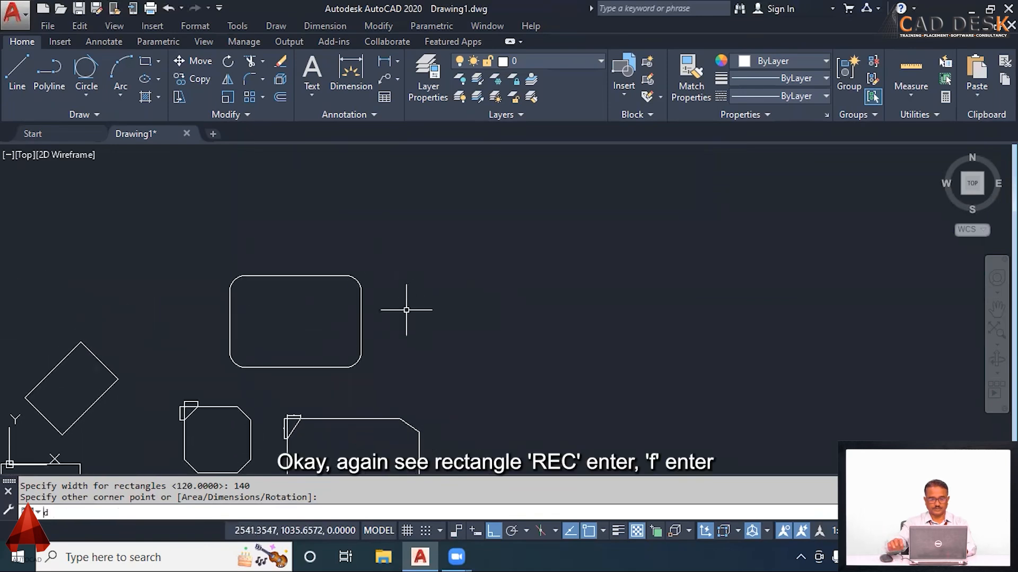
{"action": "key", "text": "BackSpace"}
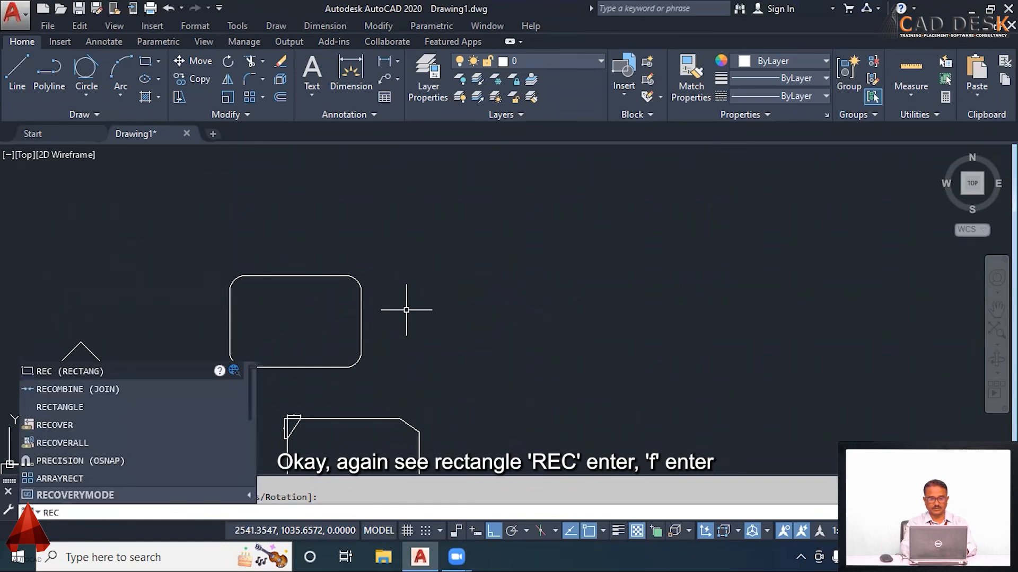
{"action": "key", "text": "Return"}
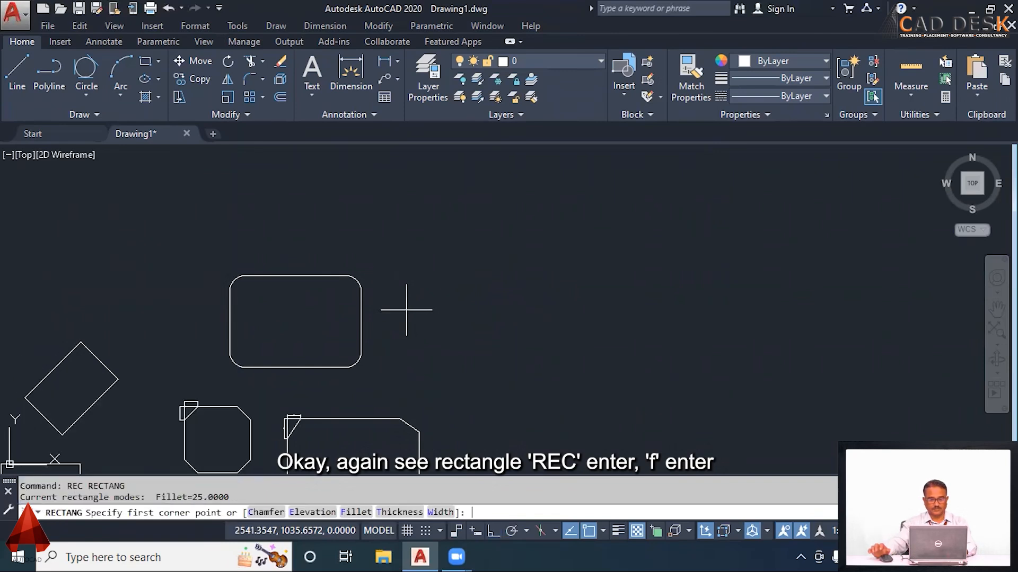
{"action": "type", "text": "f"}
{"action": "key", "text": "Return"}
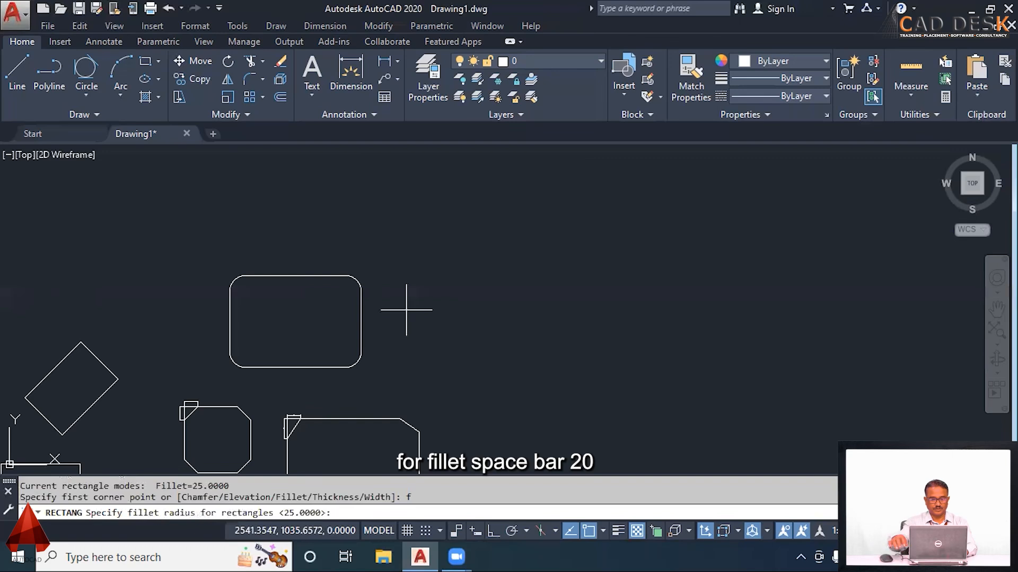
{"action": "type", "text": "20"}
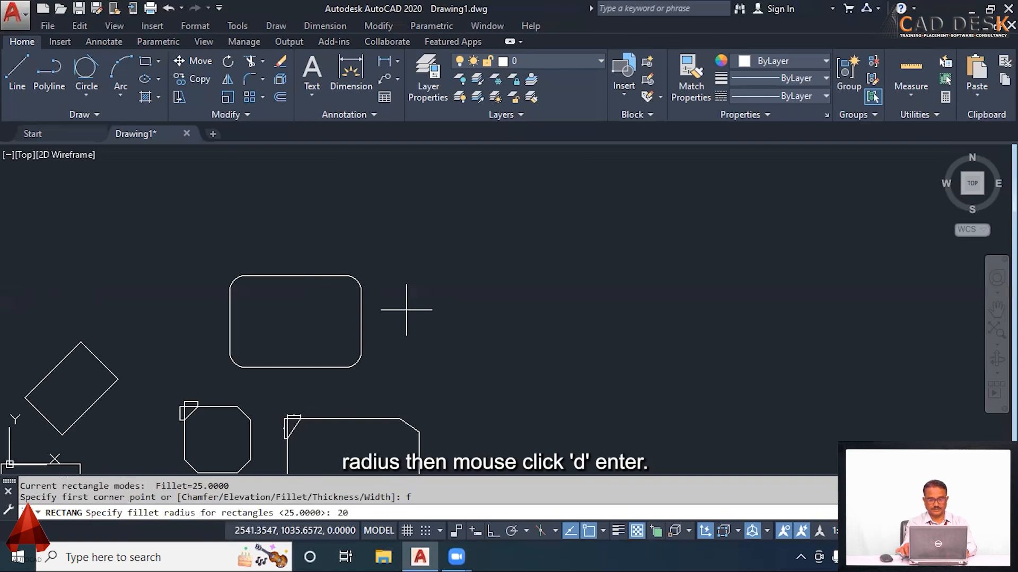
{"action": "key", "text": "Return"}
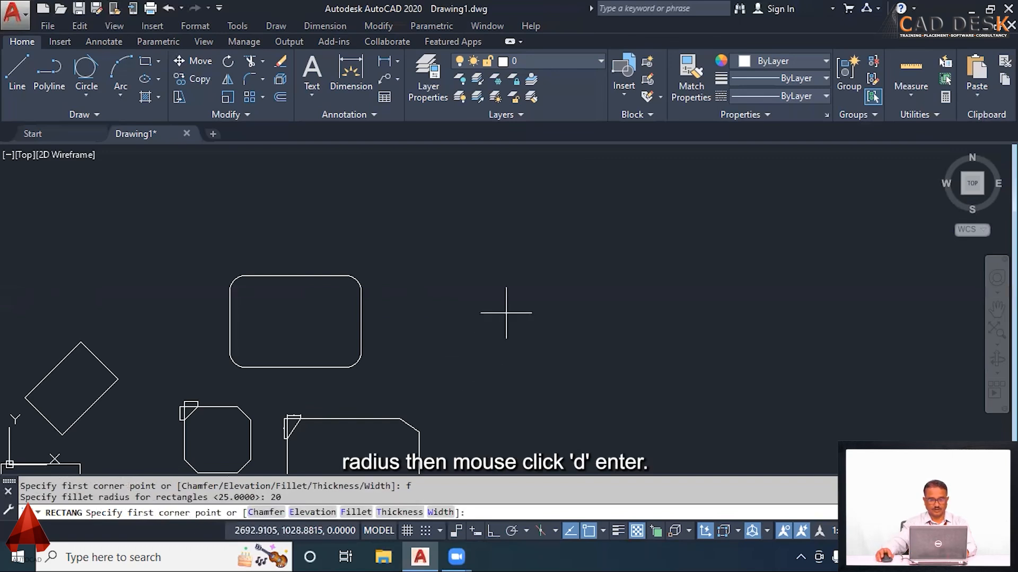
- Draw the rectangle to the right of the first filleted one with the Dimensions option, using length 120 and width 80, extending down to the right
{"action": "left_click", "coordinate": [507, 311]}
{"action": "type", "text": "d"}
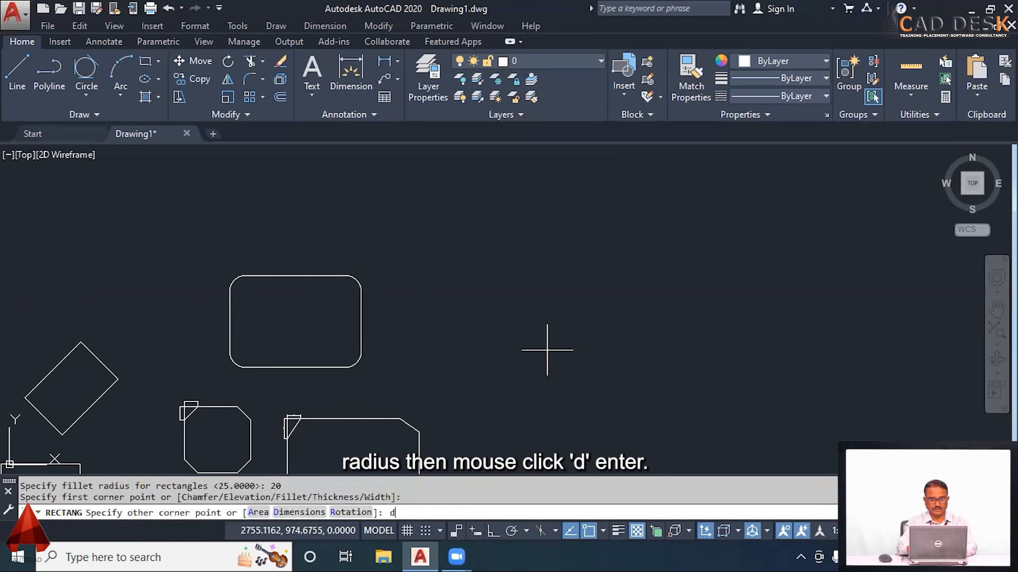
{"action": "key", "text": "Return"}
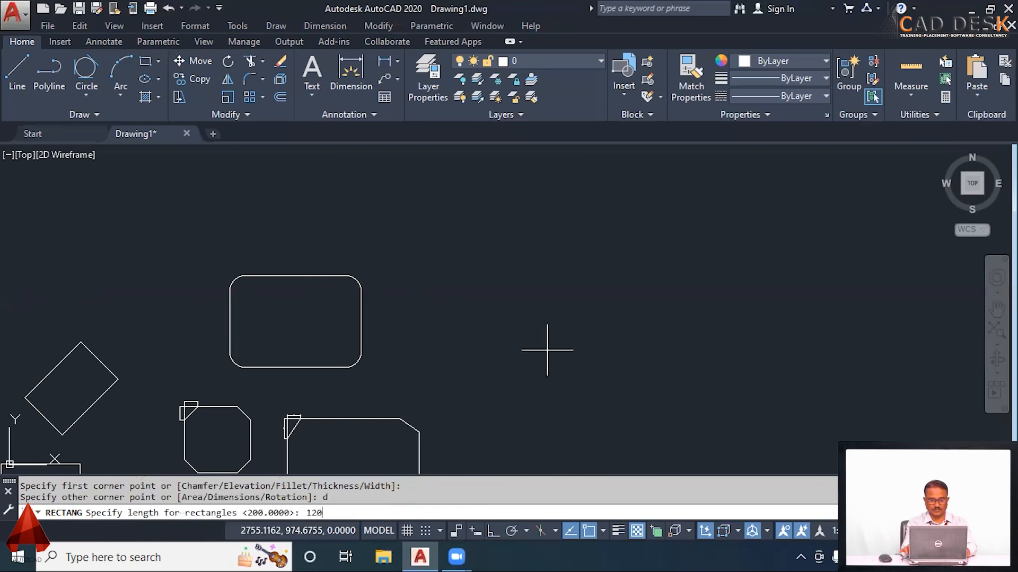
{"action": "type", "text": "120"}
{"action": "key", "text": "Return"}
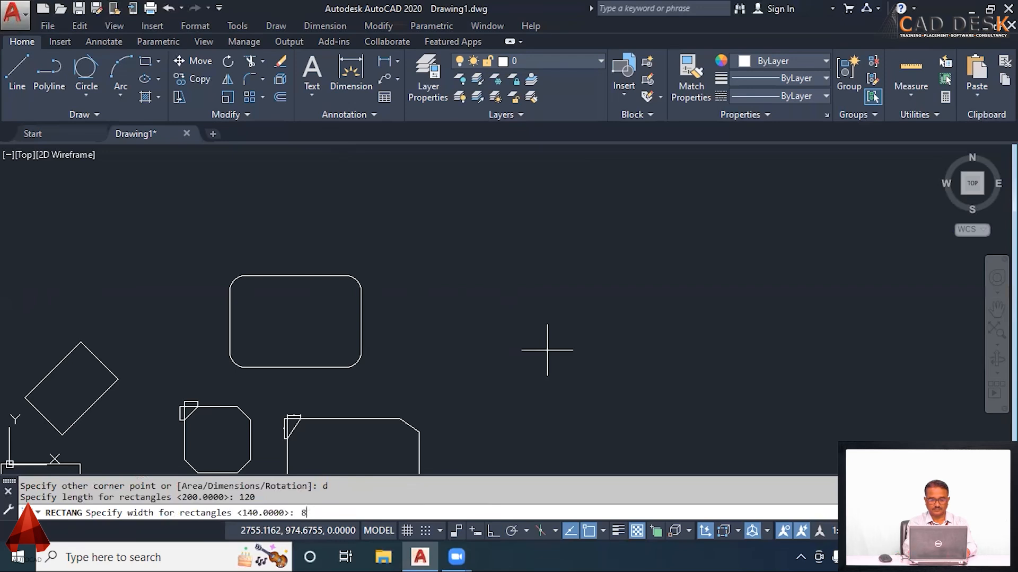
{"action": "key", "text": "Return"}
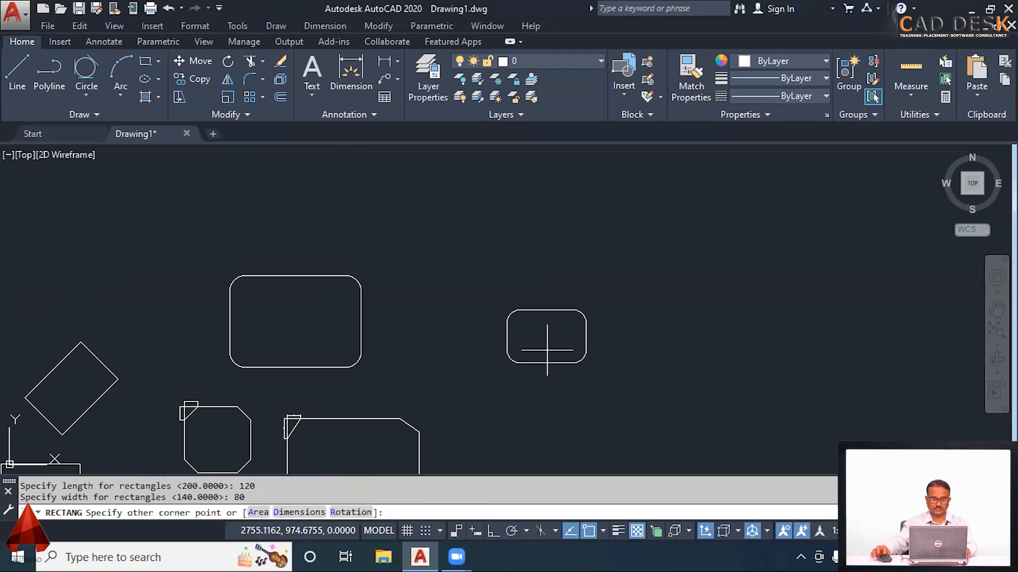
{"action": "left_click", "coordinate": [511, 342]}
- Examine the rounded corners of the smaller filleted rectangle up close, then compare it with the larger one
{"action": "scroll", "coordinate": [562, 333], "scroll_direction": "up", "scroll_amount": 4}
{"action": "mouse_move", "coordinate": [561, 333]}
{"action": "middle_mouse_down"}
{"action": "mouse_move", "coordinate": [556, 270]}
{"action": "mouse_move", "coordinate": [584, 302]}
{"action": "mouse_move", "coordinate": [577, 309]}
{"action": "middle_mouse_up"}
{"action": "mouse_move", "coordinate": [532, 300]}
{"action": "middle_mouse_down"}
{"action": "mouse_move", "coordinate": [536, 257]}
{"action": "mouse_move", "coordinate": [390, 345]}
{"action": "middle_mouse_up"}
{"action": "scroll", "coordinate": [504, 255], "scroll_direction": "up", "scroll_amount": 3}
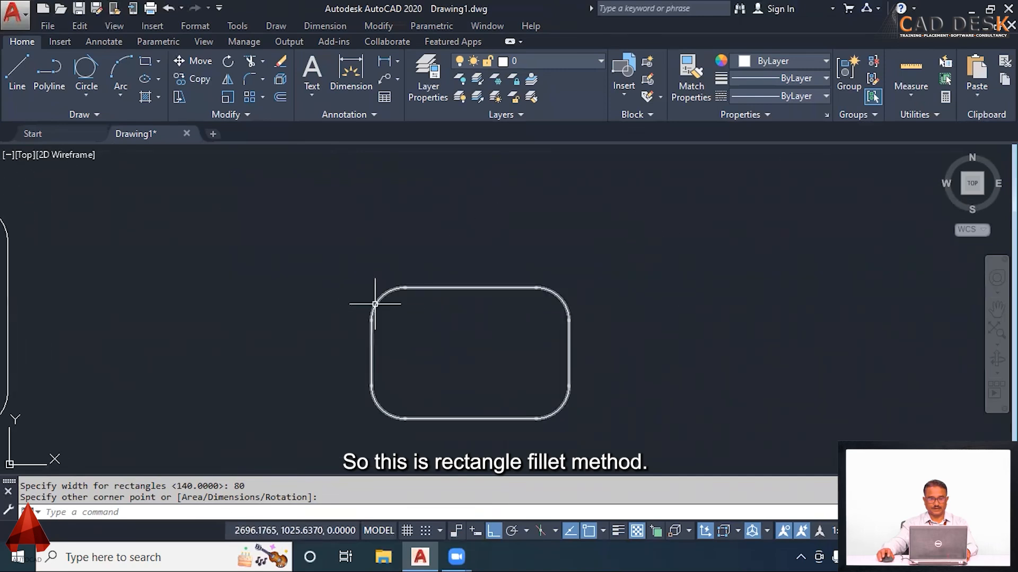
{"action": "middle_click_drag", "start_coordinate": [447, 338], "coordinate": [477, 271]}
{"action": "scroll", "coordinate": [470, 278], "scroll_direction": "down", "scroll_amount": 4}
{"action": "middle_click_drag", "start_coordinate": [451, 234], "coordinate": [418, 330]}
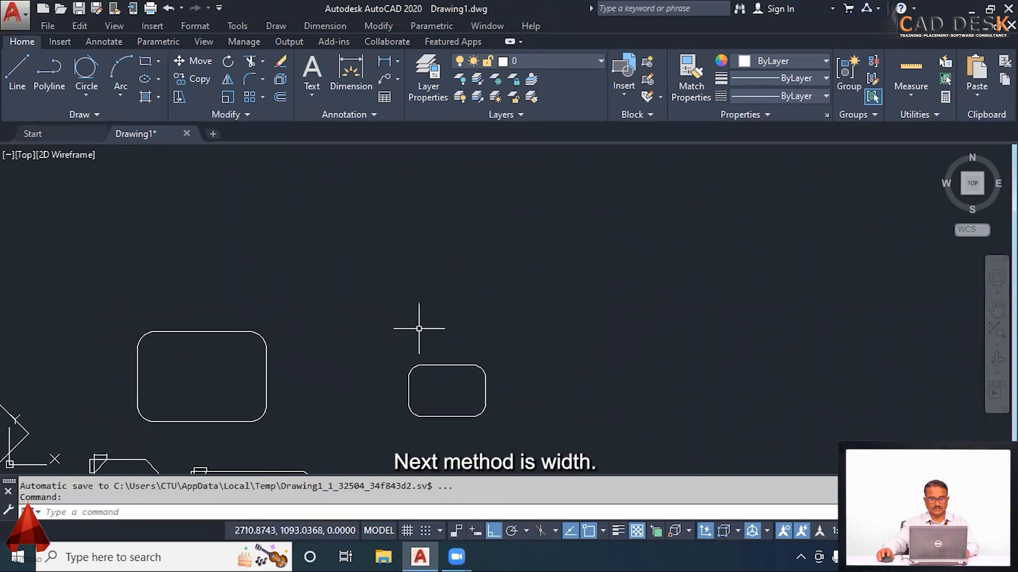
- Start a new rectangle with the Width option and set the line width to 10
{"action": "scroll", "coordinate": [418, 307], "scroll_direction": "up", "scroll_amount": 5}
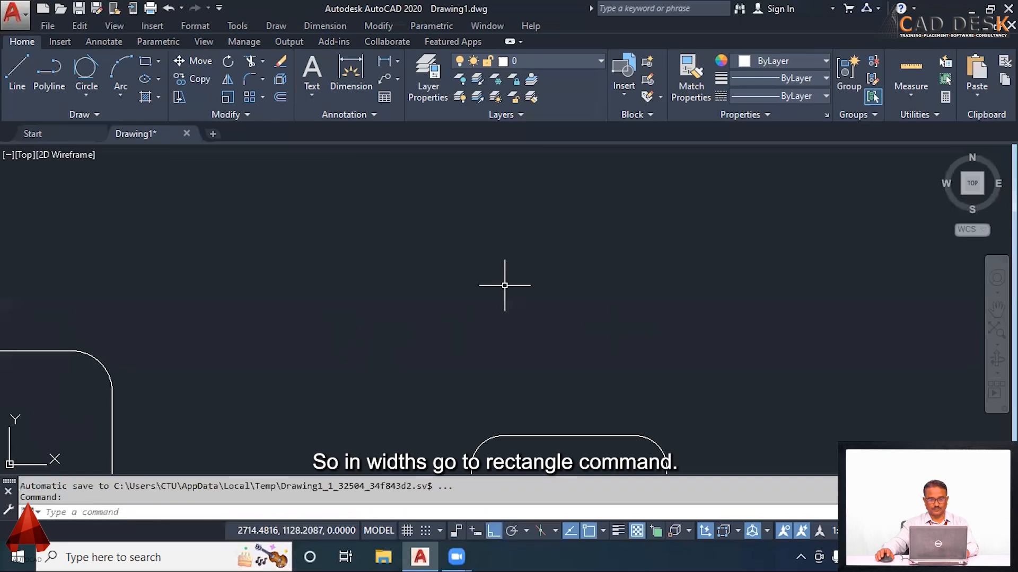
{"action": "type", "text": "c"}
{"action": "key", "text": "Return"}
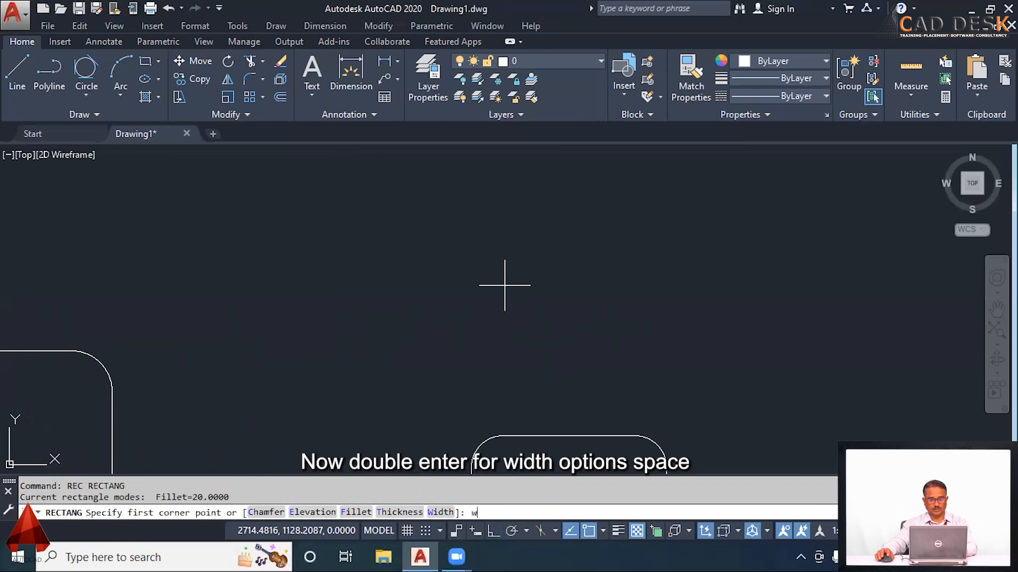
{"action": "type", "text": "w"}
{"action": "key", "text": "Return"}
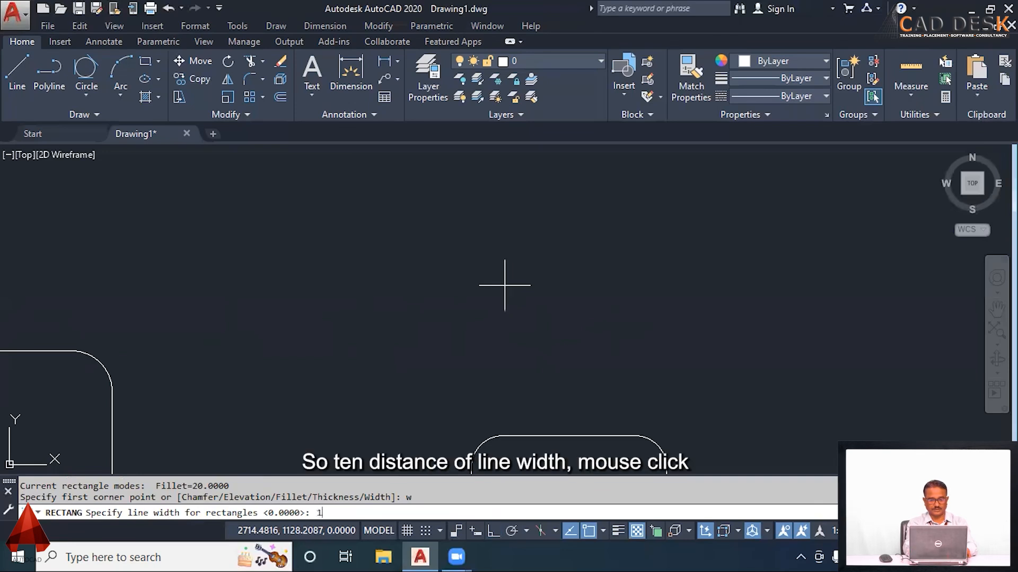
{"action": "key", "text": "Return"}
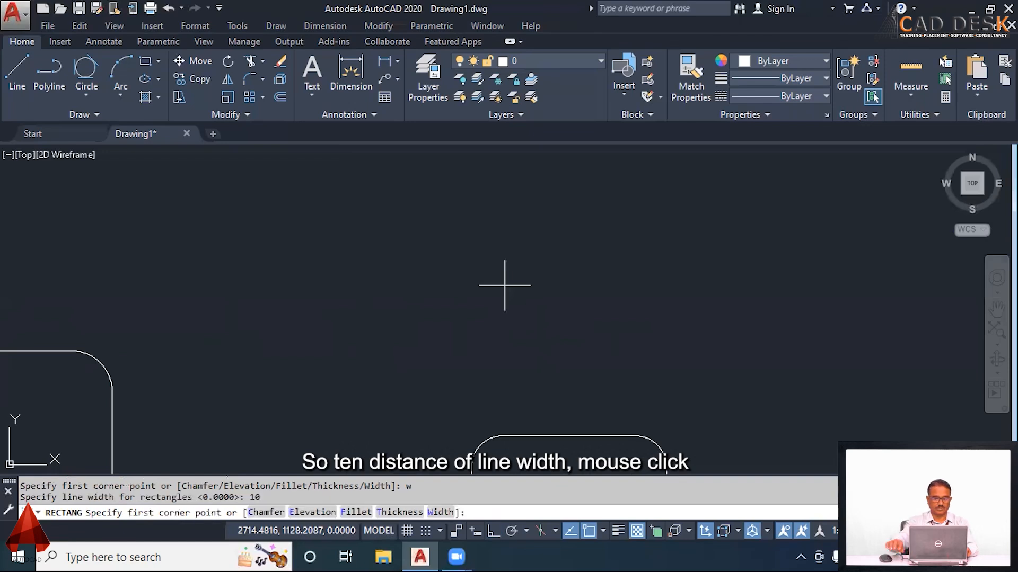
- Draw the thick-lined rectangle above the smaller filleted one with the Dimensions option, using length 200 and width 120, extending down to the right
{"action": "scroll", "coordinate": [465, 230], "scroll_direction": "down", "scroll_amount": 4}
{"action": "middle_click_drag", "start_coordinate": [457, 245], "coordinate": [404, 281]}
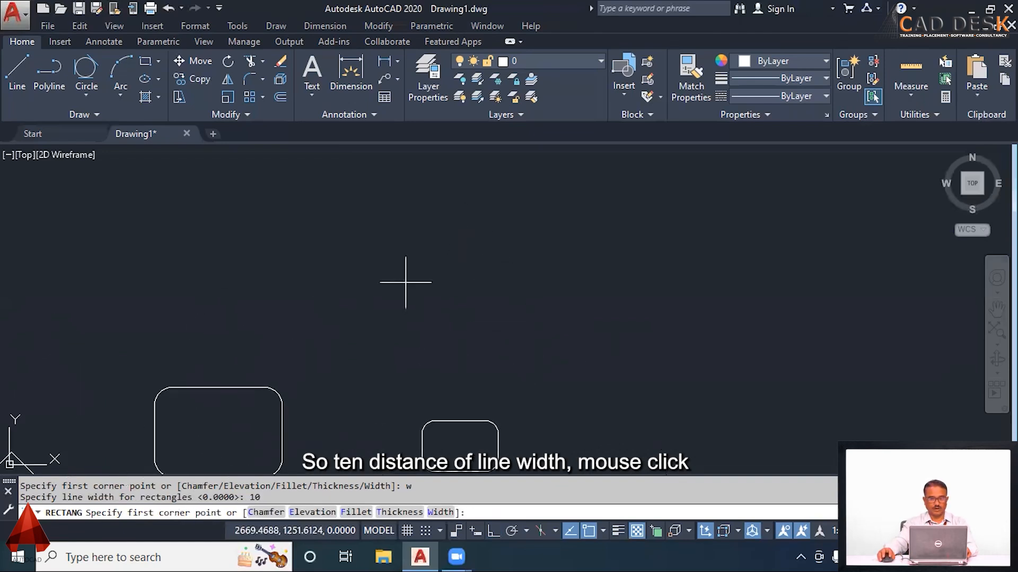
{"action": "left_click", "coordinate": [388, 253]}
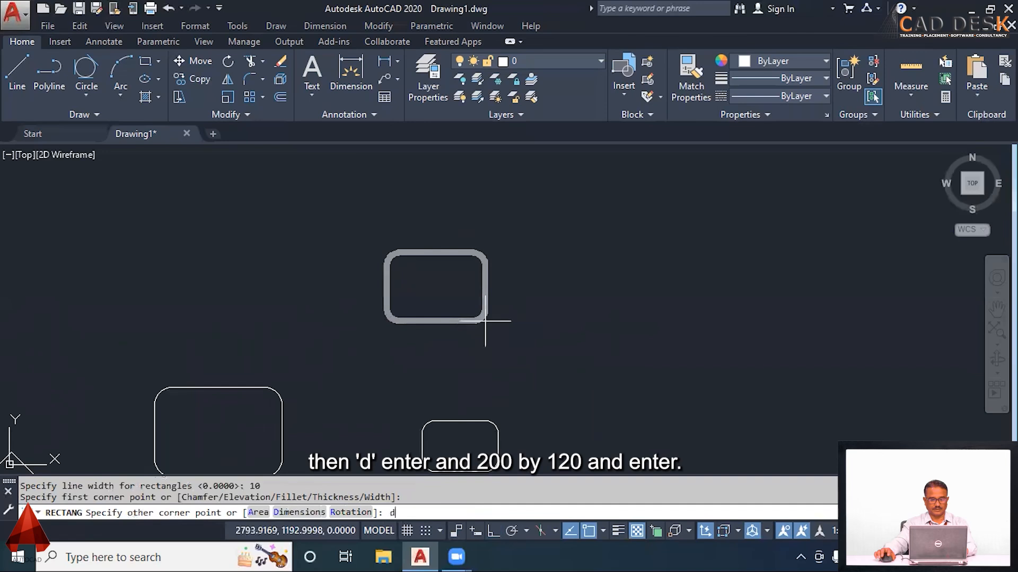
{"action": "type", "text": "d"}
{"action": "key", "text": "Return"}
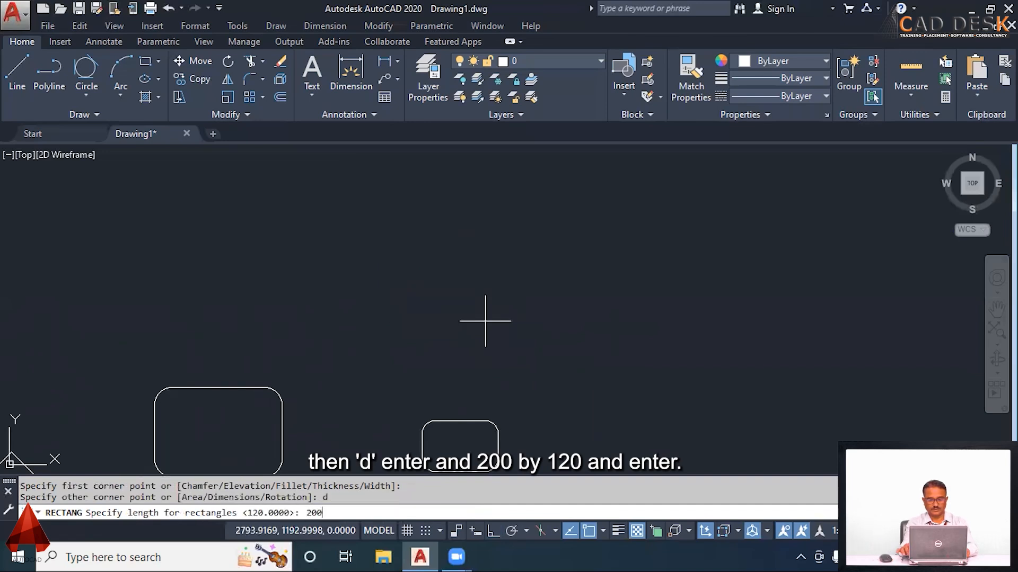
{"action": "type", "text": "200"}
{"action": "key", "text": "Return"}
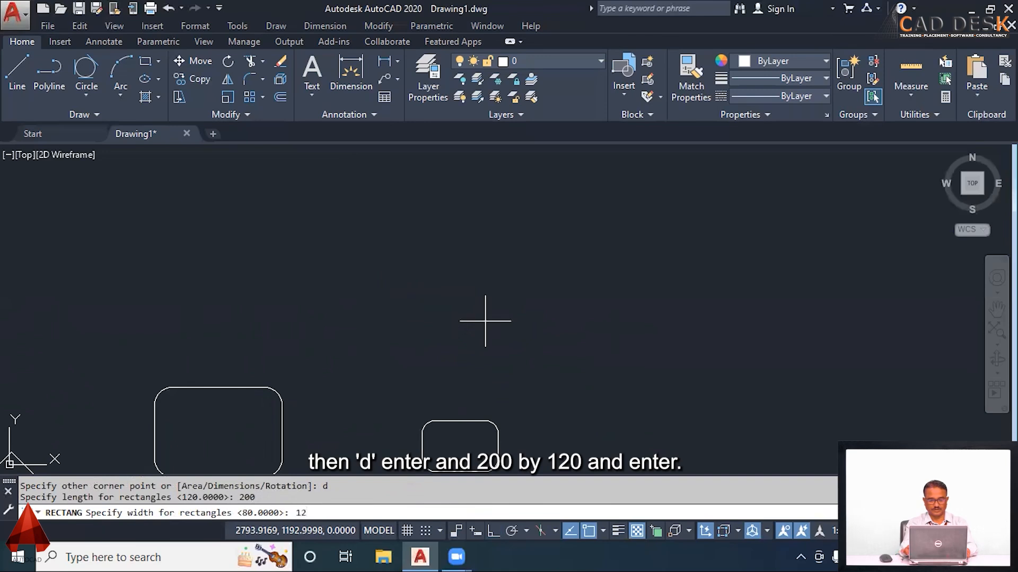
{"action": "key", "text": "Return"}
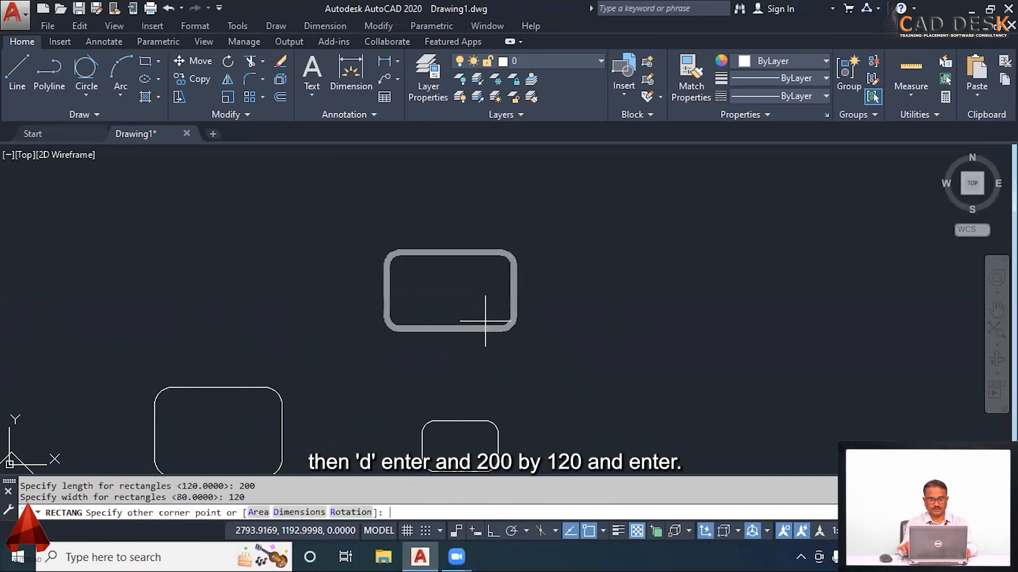
- Examine the thick outline and rounded corners of the new rectangle up close
{"action": "scroll", "coordinate": [443, 278], "scroll_direction": "up", "scroll_amount": 3}
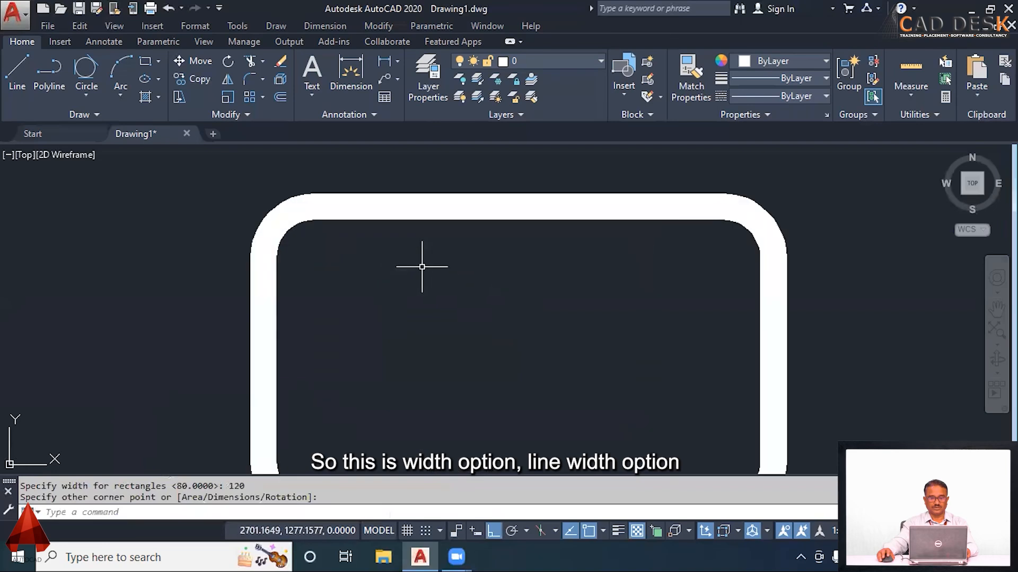
{"action": "scroll", "coordinate": [265, 299], "scroll_direction": "down", "scroll_amount": 2}
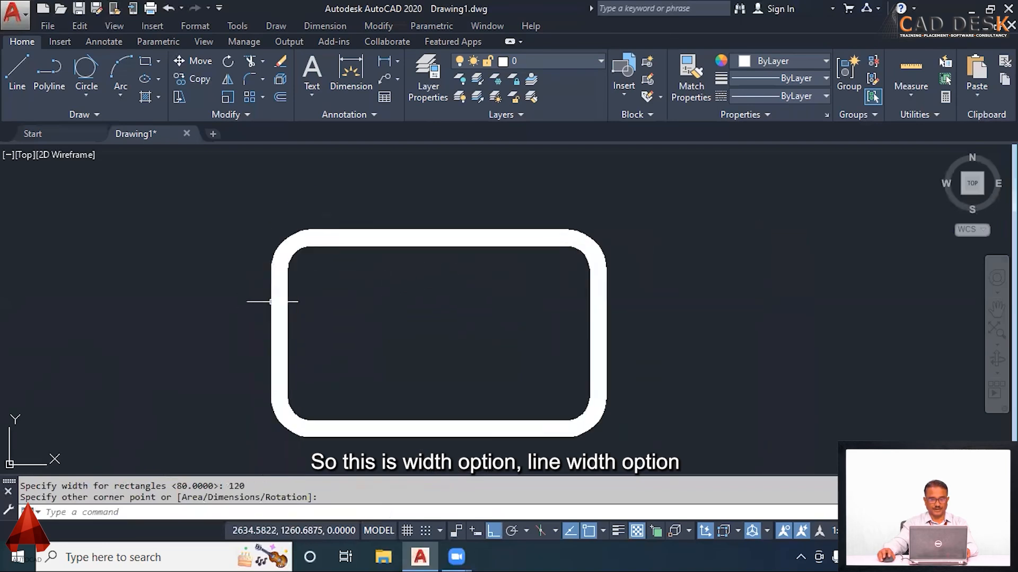
{"action": "scroll", "coordinate": [253, 318], "scroll_direction": "up", "scroll_amount": 5}
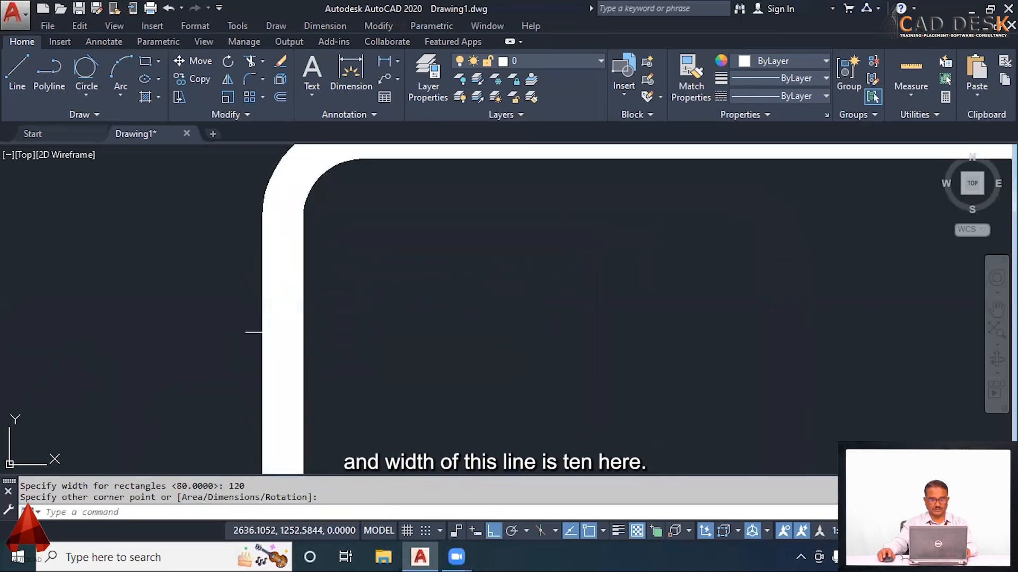
{"action": "scroll", "coordinate": [276, 331], "scroll_direction": "down", "scroll_amount": 5}
{"action": "middle_click_drag", "start_coordinate": [313, 330], "coordinate": [372, 321]}
{"action": "scroll", "coordinate": [340, 321], "scroll_direction": "up", "scroll_amount": 2}
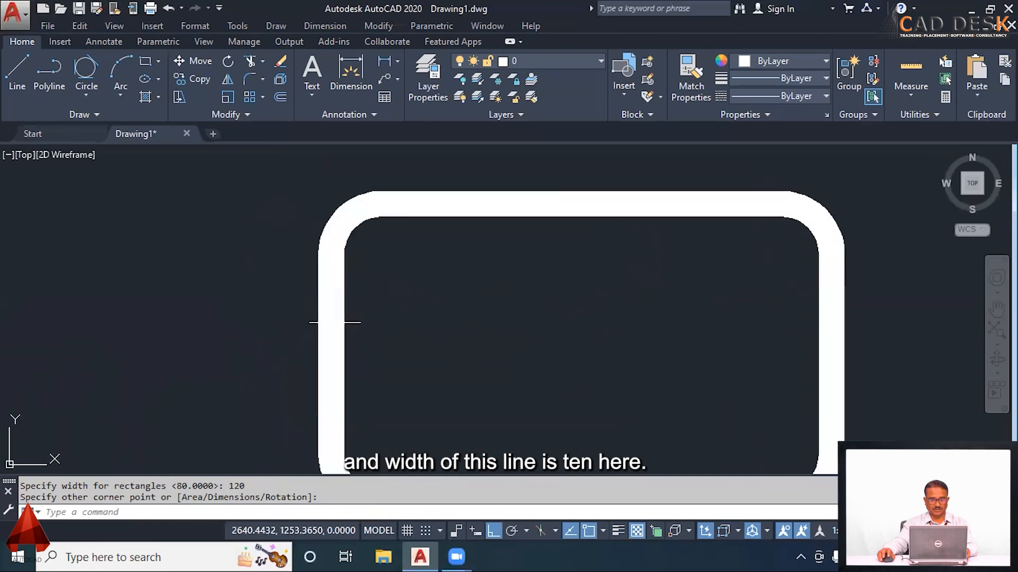
{"action": "scroll", "coordinate": [408, 310], "scroll_direction": "up", "scroll_amount": 1}
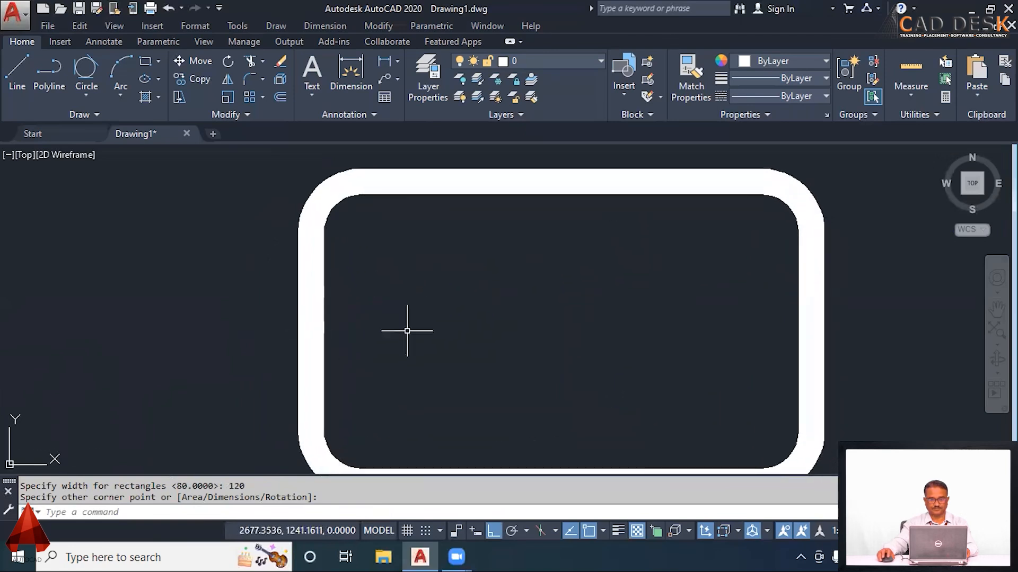
{"action": "scroll", "coordinate": [430, 323], "scroll_direction": "down", "scroll_amount": 4}
{"action": "middle_click_drag", "start_coordinate": [437, 320], "coordinate": [436, 300]}
{"action": "scroll", "coordinate": [403, 294], "scroll_direction": "up", "scroll_amount": 4}
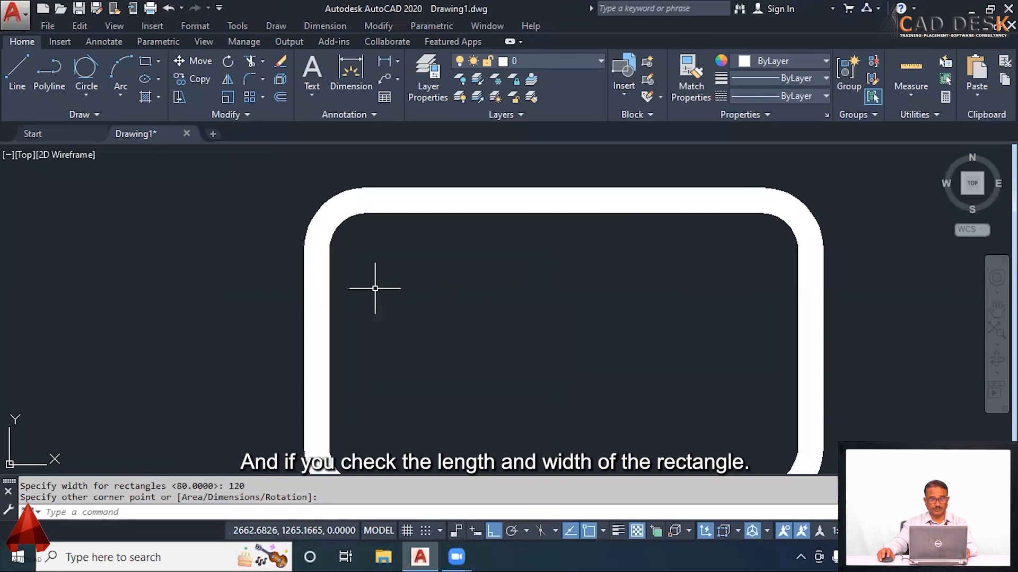
{"action": "middle_click_drag", "start_coordinate": [375, 288], "coordinate": [336, 314]}
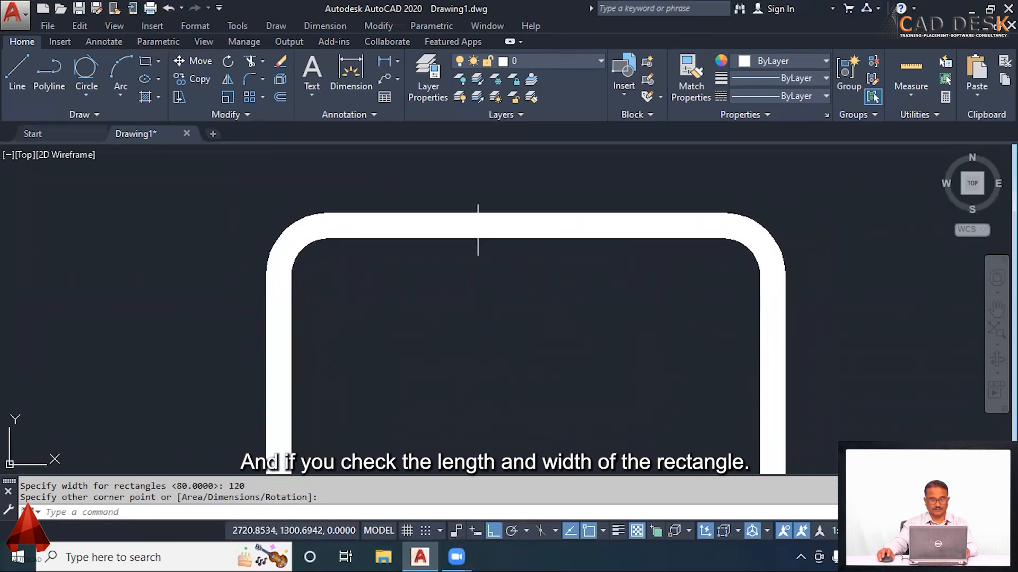
{"action": "scroll", "coordinate": [489, 261], "scroll_direction": "down", "scroll_amount": 2}
{"action": "middle_click_drag", "start_coordinate": [488, 261], "coordinate": [422, 243]}
{"action": "scroll", "coordinate": [317, 254], "scroll_direction": "up", "scroll_amount": 3}
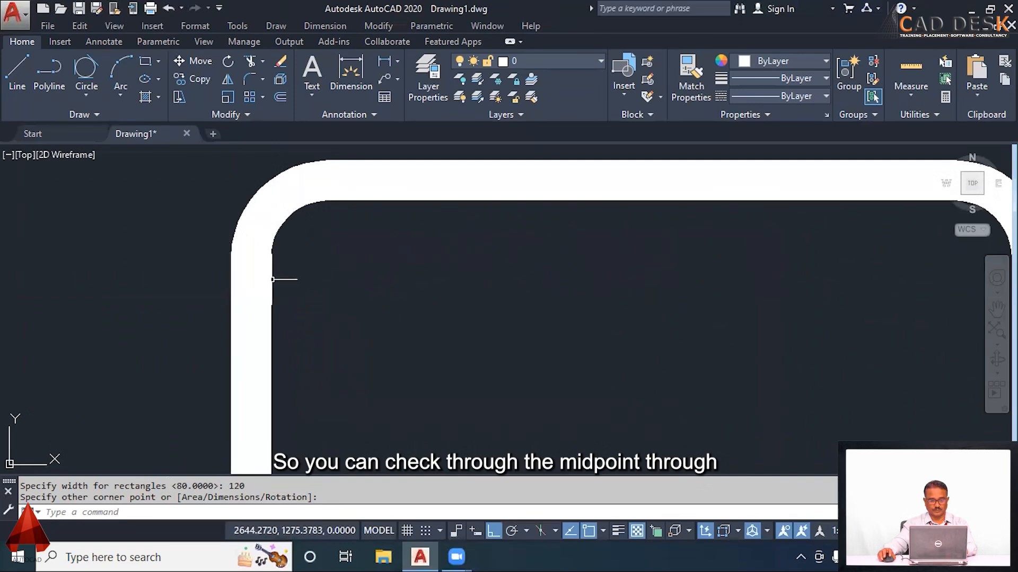
- Add a horizontal linear dimension across the thick rectangle between the centreline endpoints of its upper corner arcs, placed inside the outline
{"action": "type", "text": "DLI"}
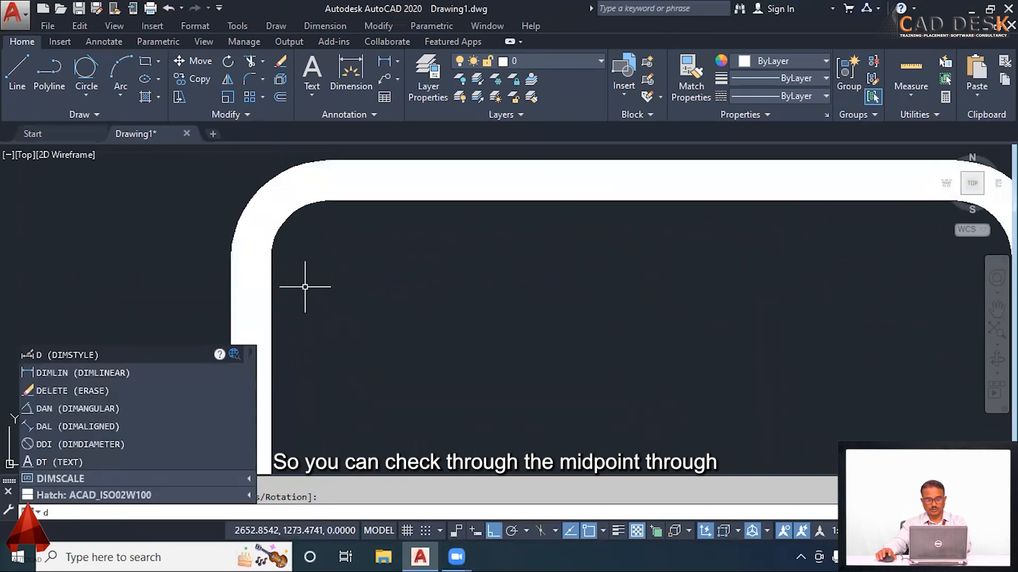
{"action": "key", "text": "Return"}
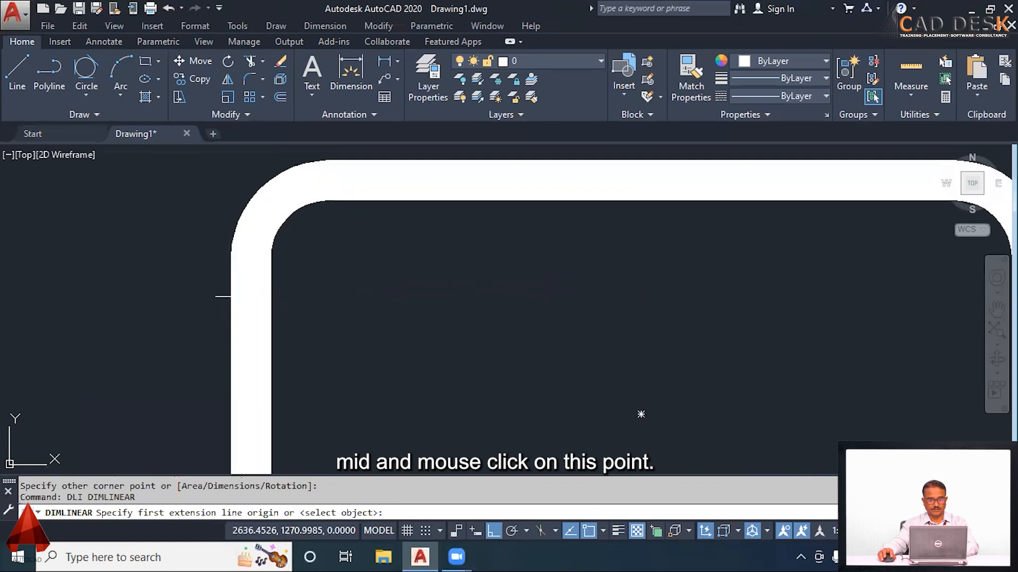
{"action": "left_click", "coordinate": [251, 256]}
{"action": "scroll", "coordinate": [723, 289], "scroll_direction": "down", "scroll_amount": 4}
{"action": "scroll", "coordinate": [780, 276], "scroll_direction": "up", "scroll_amount": 4}
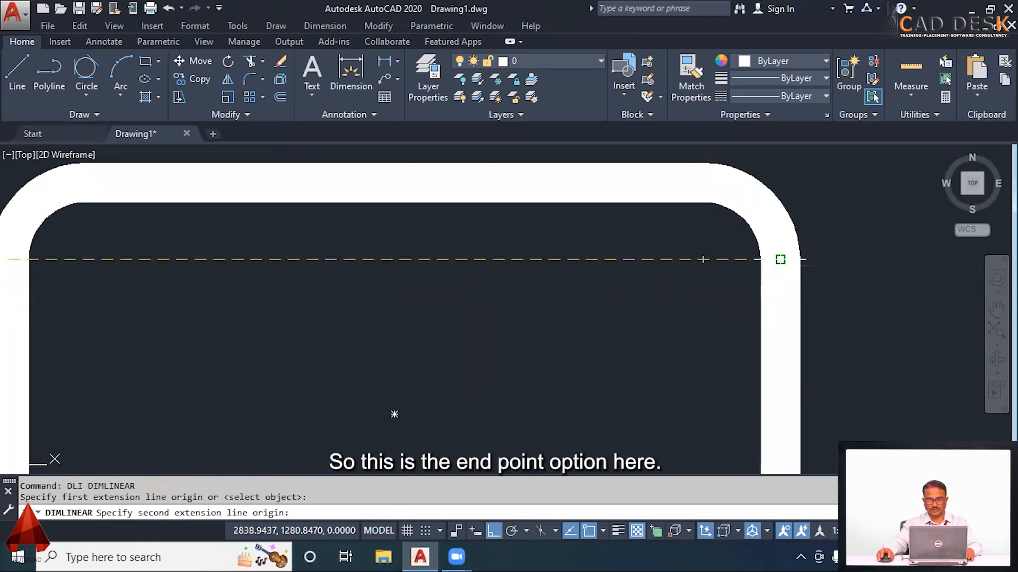
{"action": "left_click", "coordinate": [703, 260]}
{"action": "left_click", "coordinate": [650, 306]}
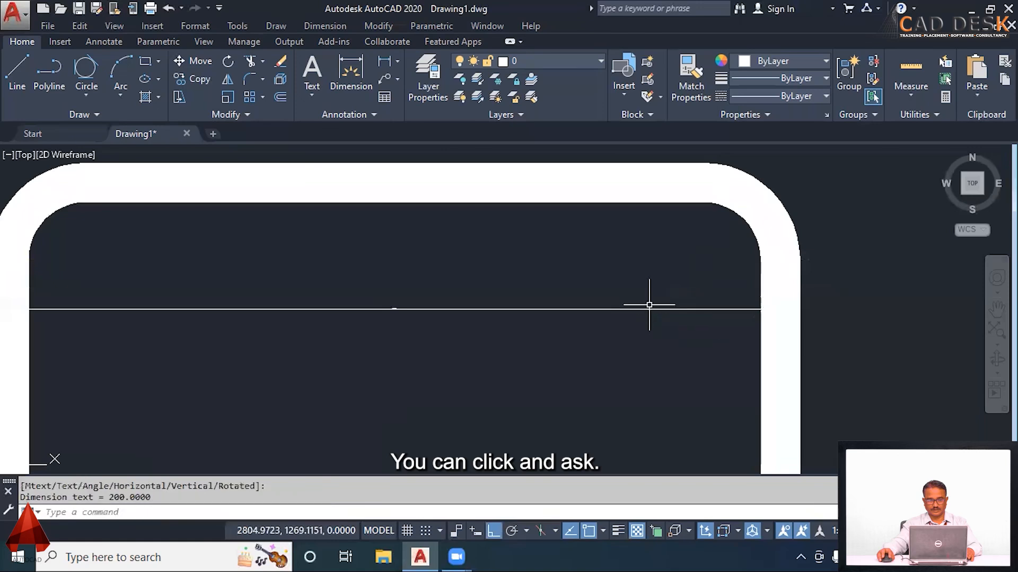
- Modify the Standard dimension style to use a text height of 4
{"action": "type", "text": "d"}
{"action": "key", "text": "Return"}
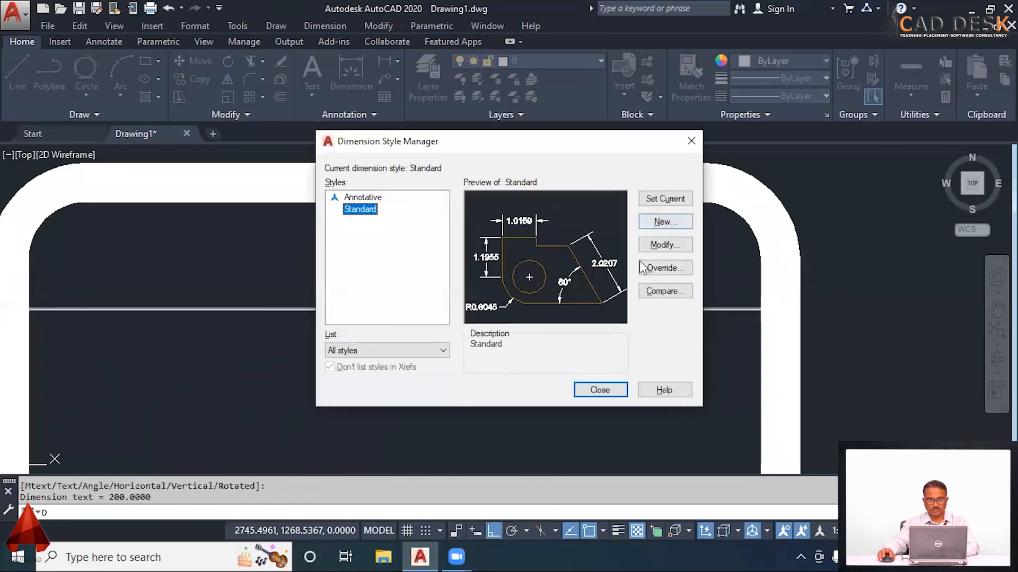
{"action": "left_click", "coordinate": [670, 245]}
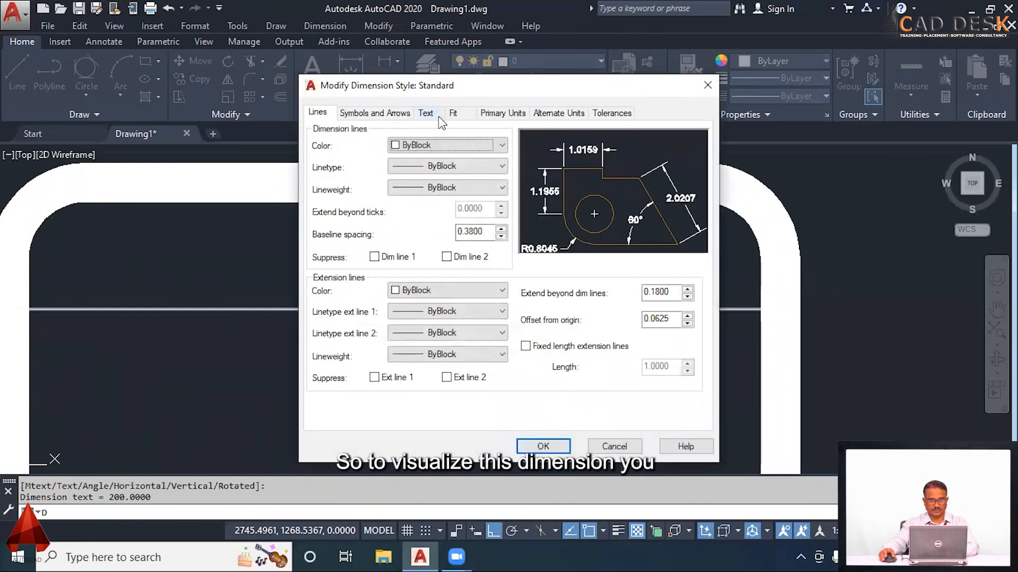
{"action": "left_click", "coordinate": [439, 117]}
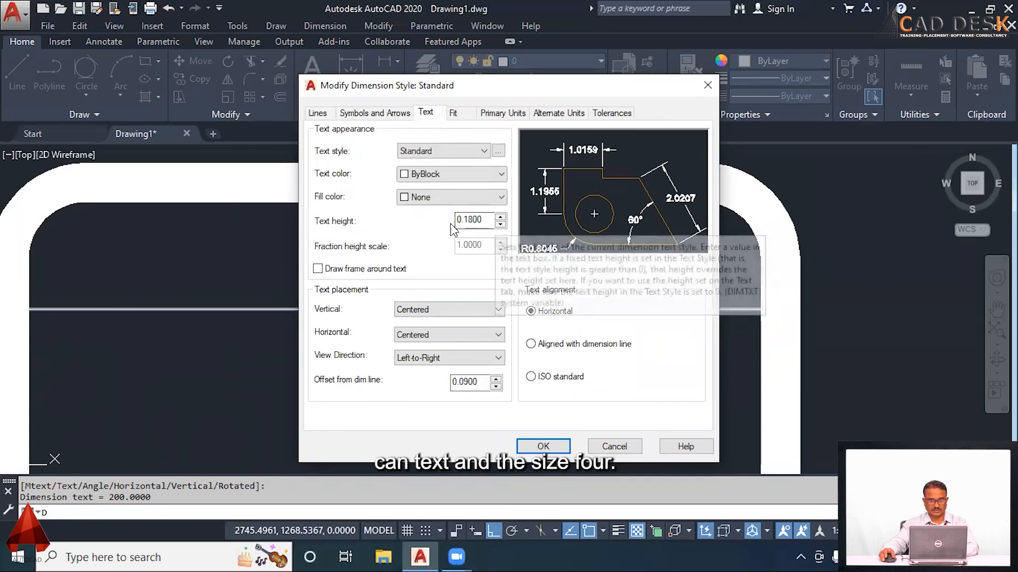
{"action": "double_click", "coordinate": [484, 219]}
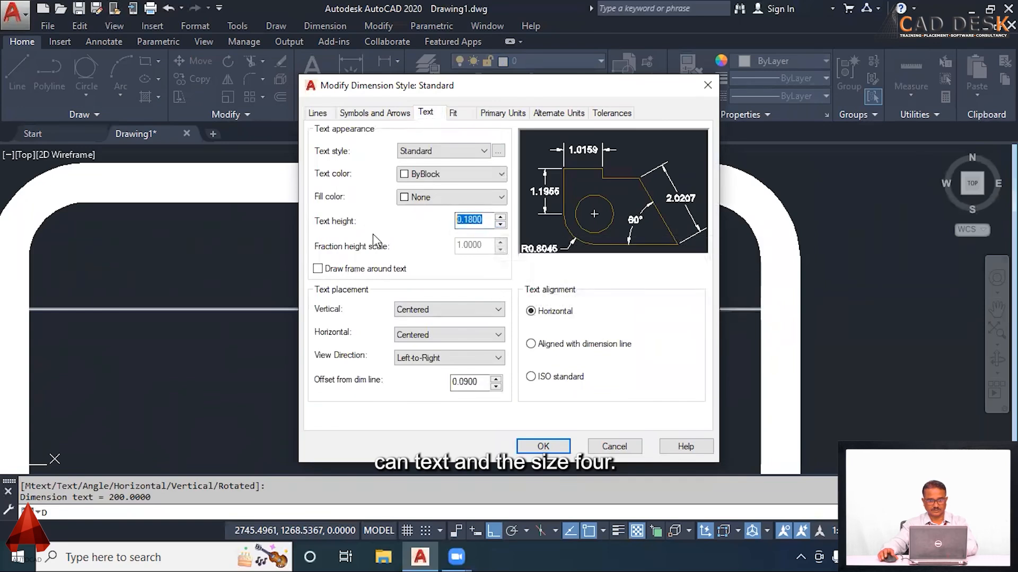
{"action": "type", "text": "4"}
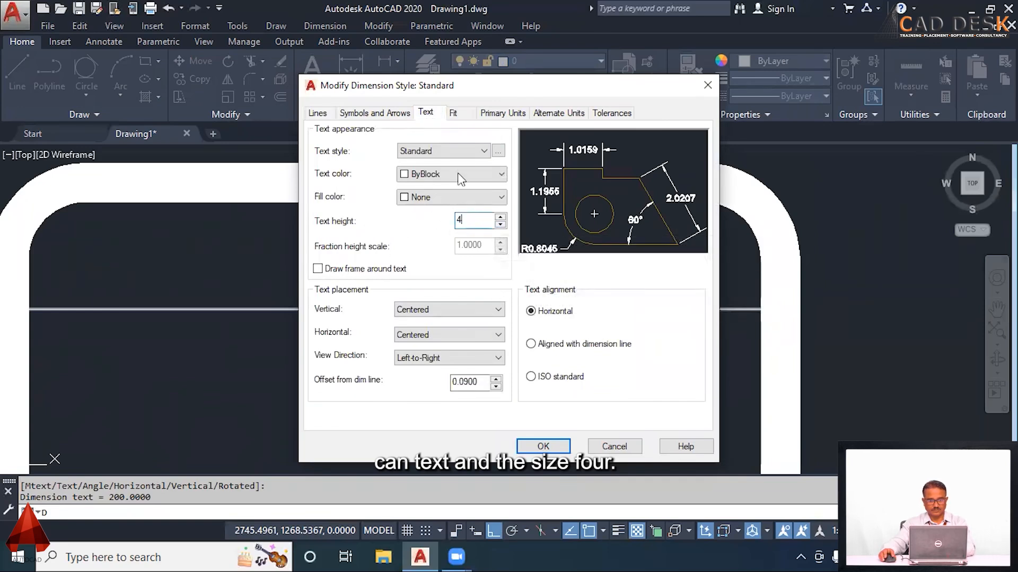
- Set the linear dimension precision of the Standard dimension style to 0
{"action": "left_click", "coordinate": [502, 113]}
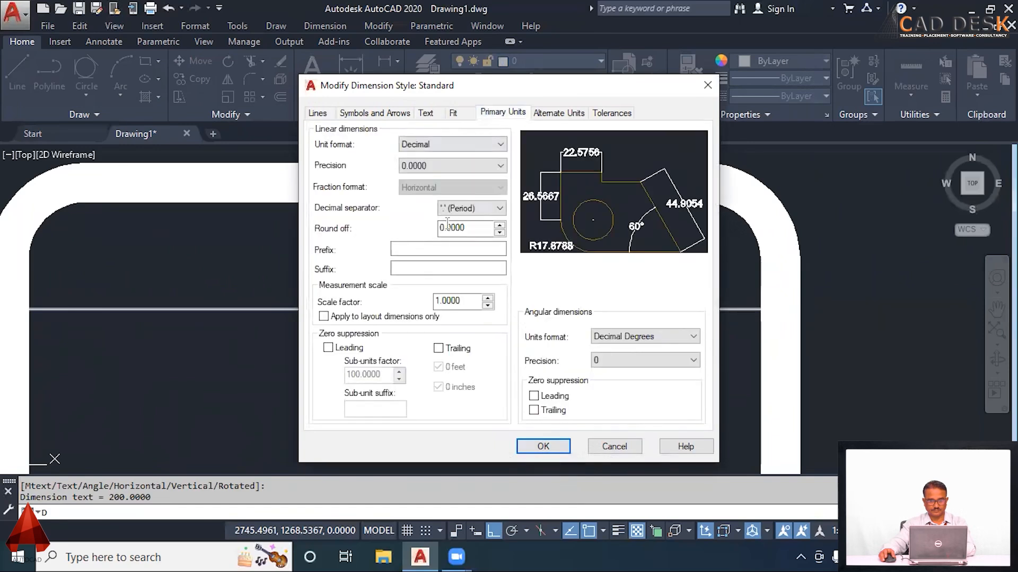
{"action": "left_click", "coordinate": [462, 160]}
{"action": "left_click", "coordinate": [460, 168]}
- Set the dimension style's arrow size to 2.5 and save the style changes
{"action": "left_click", "coordinate": [391, 116]}
{"action": "left_click_drag", "start_coordinate": [354, 266], "coordinate": [301, 268]}
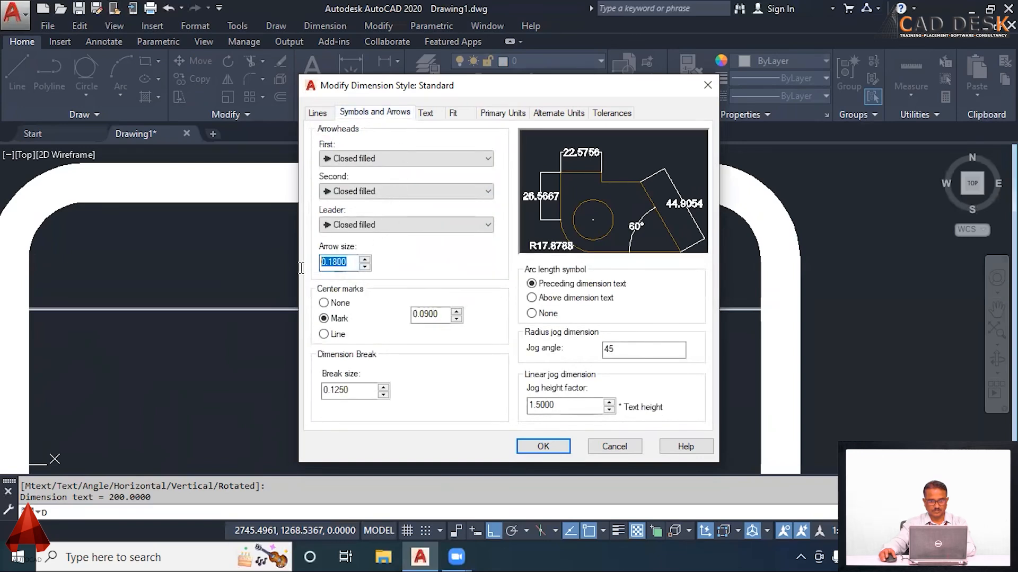
{"action": "type", "text": "2.5"}
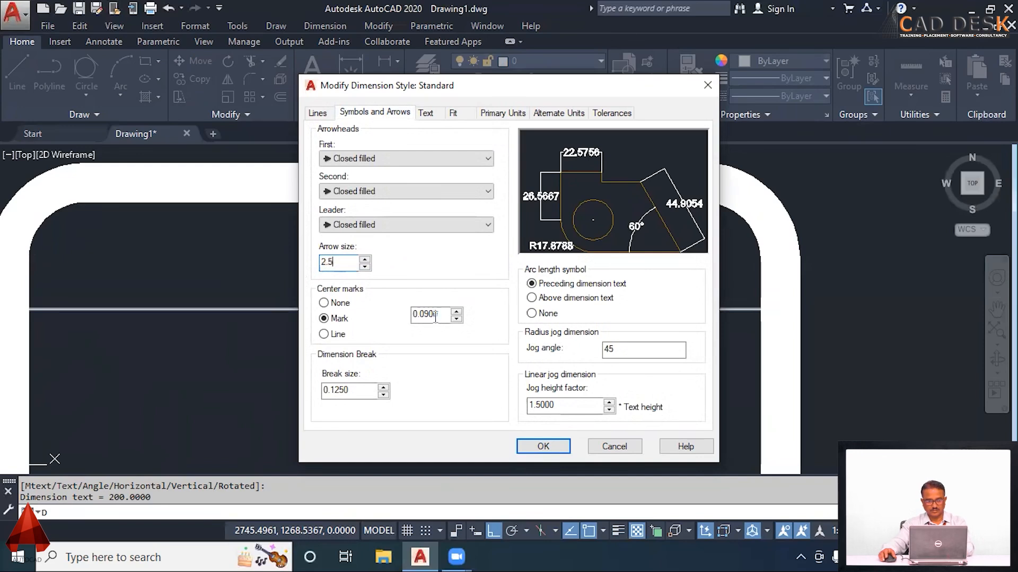
{"action": "left_click", "coordinate": [543, 447]}
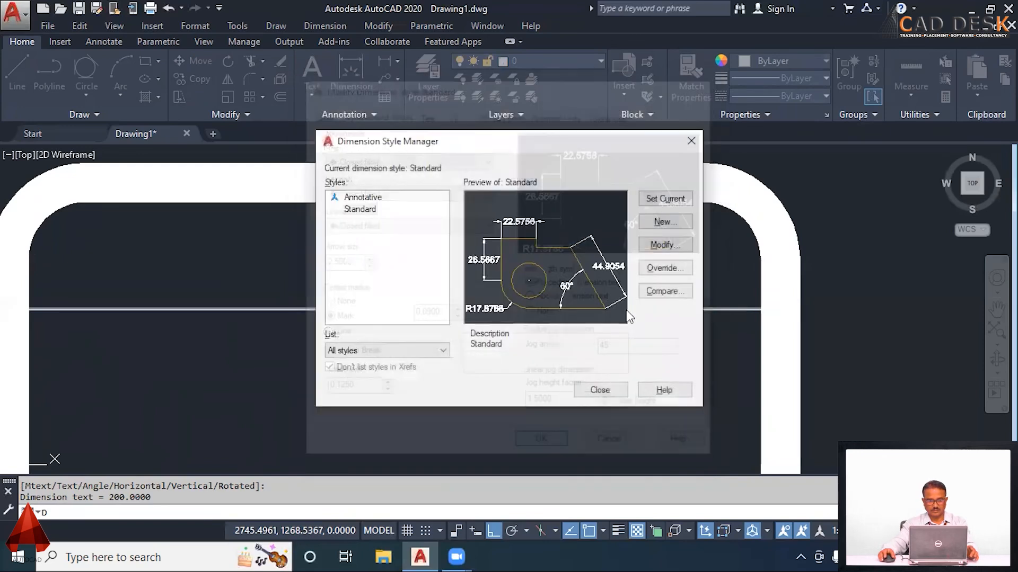
{"action": "left_click", "coordinate": [607, 389]}
- Add a vertical linear dimension between the centreline ends of the thick rectangle's upper and lower right corner arcs, placed outside its right side
{"action": "scroll", "coordinate": [664, 348], "scroll_direction": "down", "scroll_amount": 2}
{"action": "mouse_move", "coordinate": [653, 352]}
{"action": "middle_mouse_down"}
{"action": "mouse_move", "coordinate": [651, 272]}
{"action": "mouse_move", "coordinate": [486, 337]}
{"action": "middle_mouse_up"}
{"action": "scroll", "coordinate": [631, 262], "scroll_direction": "down", "scroll_amount": 3}
{"action": "scroll", "coordinate": [595, 269], "scroll_direction": "up", "scroll_amount": 2}
{"action": "type", "text": "DLI"}
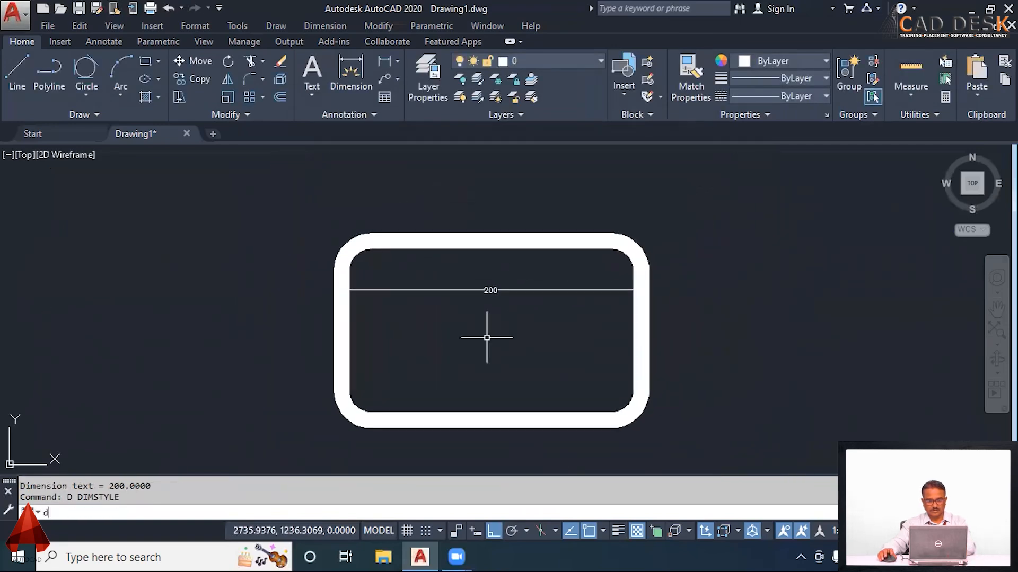
{"action": "key", "text": "Return"}
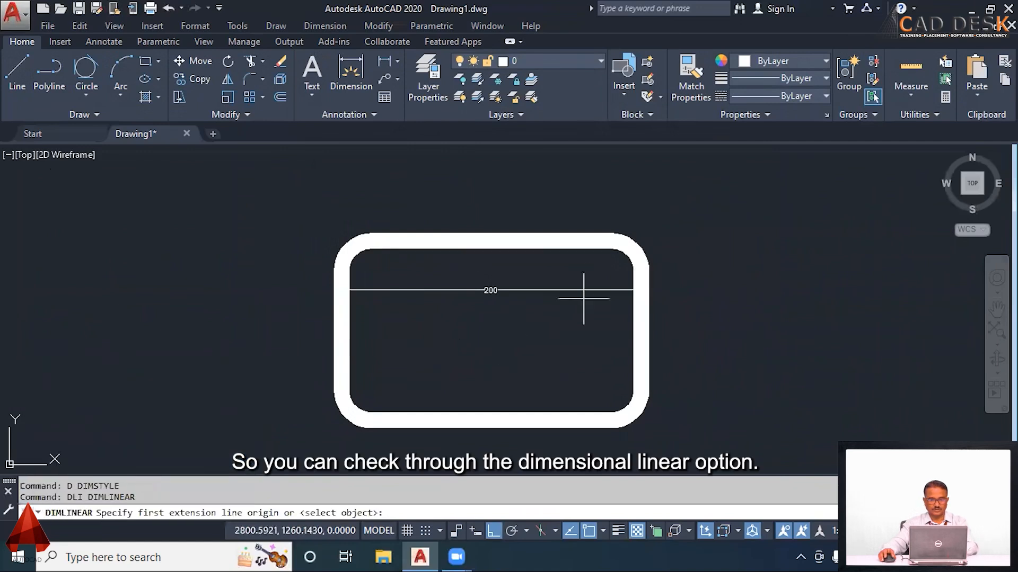
{"action": "left_click", "coordinate": [611, 241]}
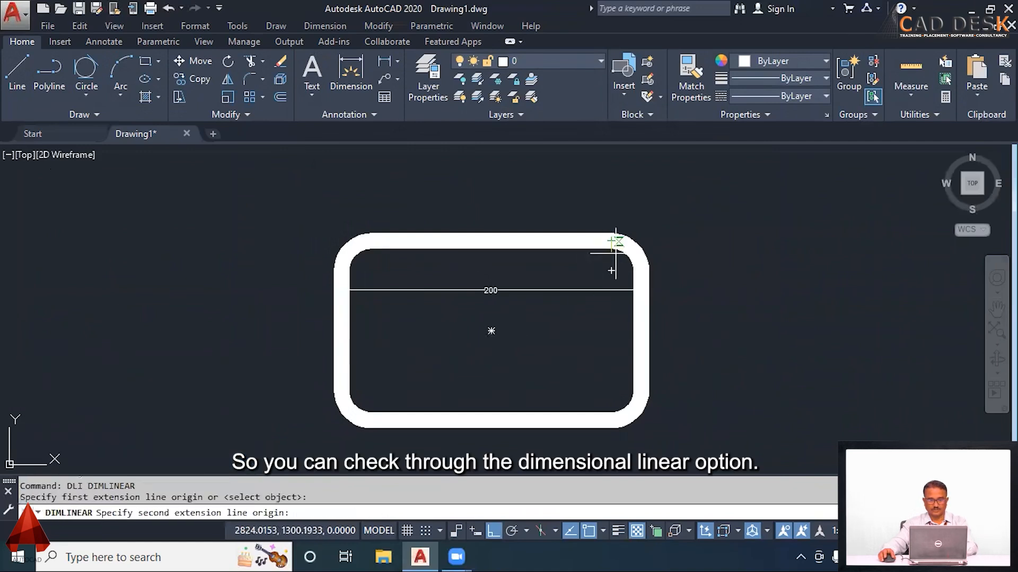
{"action": "left_click", "coordinate": [611, 420]}
{"action": "left_click", "coordinate": [677, 382]}
{"action": "scroll", "coordinate": [701, 316], "scroll_direction": "up", "scroll_amount": 5}
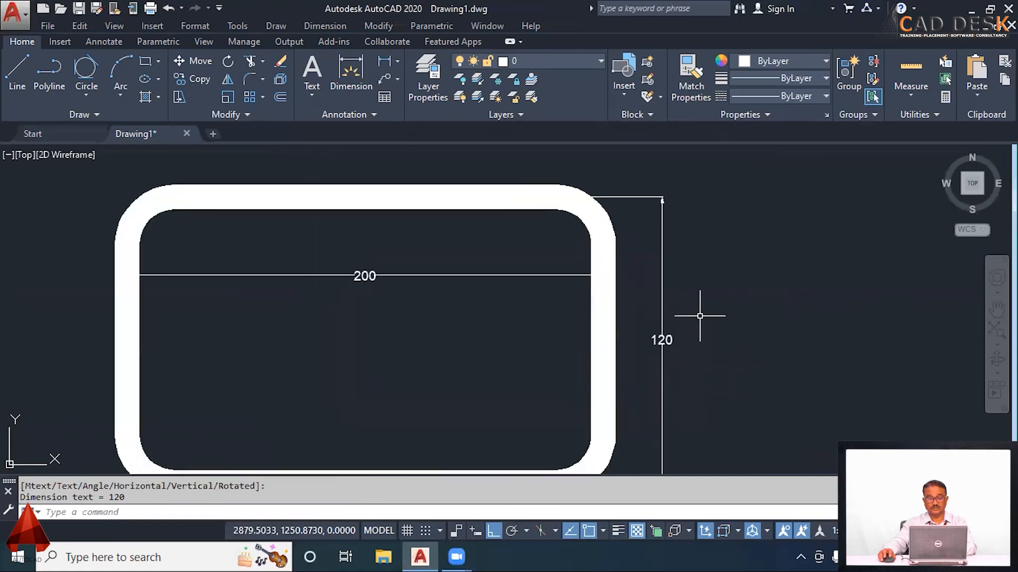
{"action": "scroll", "coordinate": [699, 316], "scroll_direction": "down", "scroll_amount": 2}
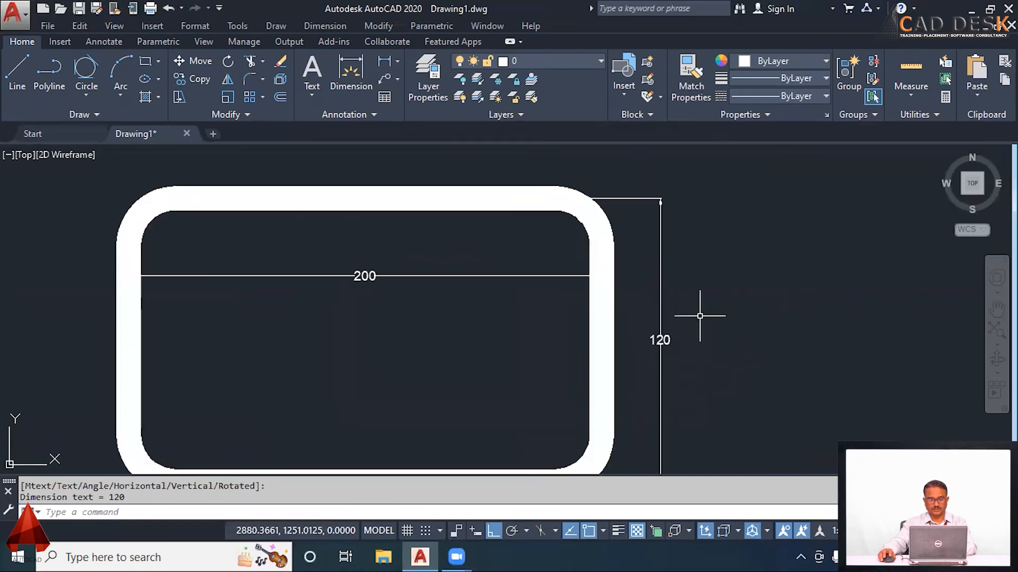
- Add a radius dimension to the thick rectangle's upper right corner arc, placed just outside the corner
{"action": "type", "text": "dra"}
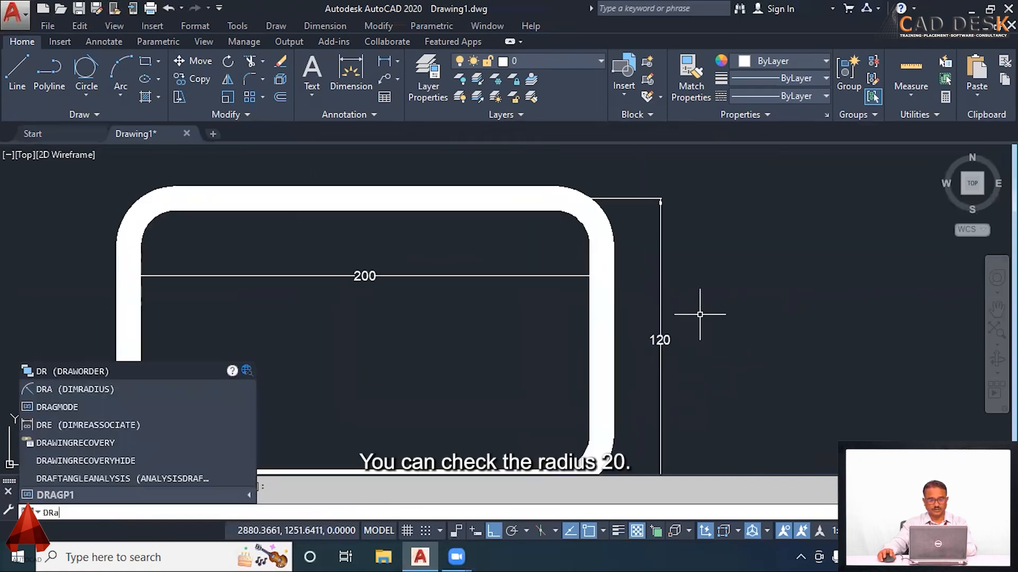
{"action": "key", "text": "Return"}
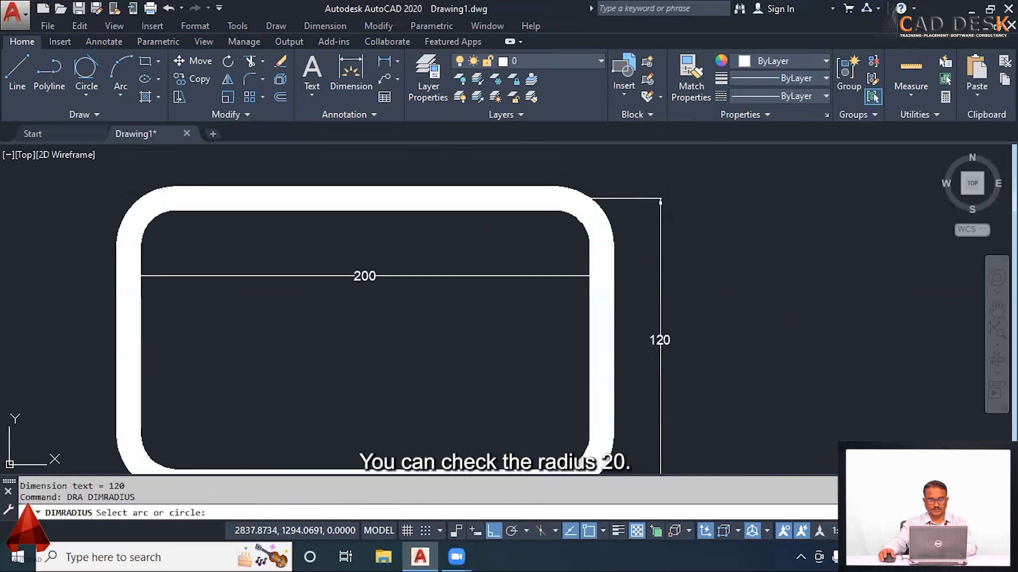
{"action": "left_click", "coordinate": [596, 216]}
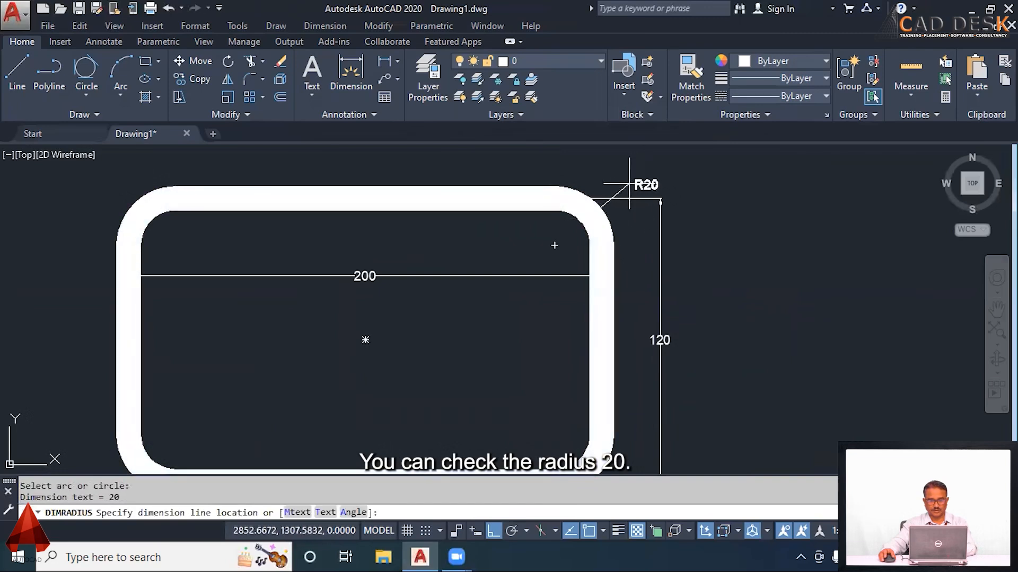
{"action": "left_click", "coordinate": [628, 212]}
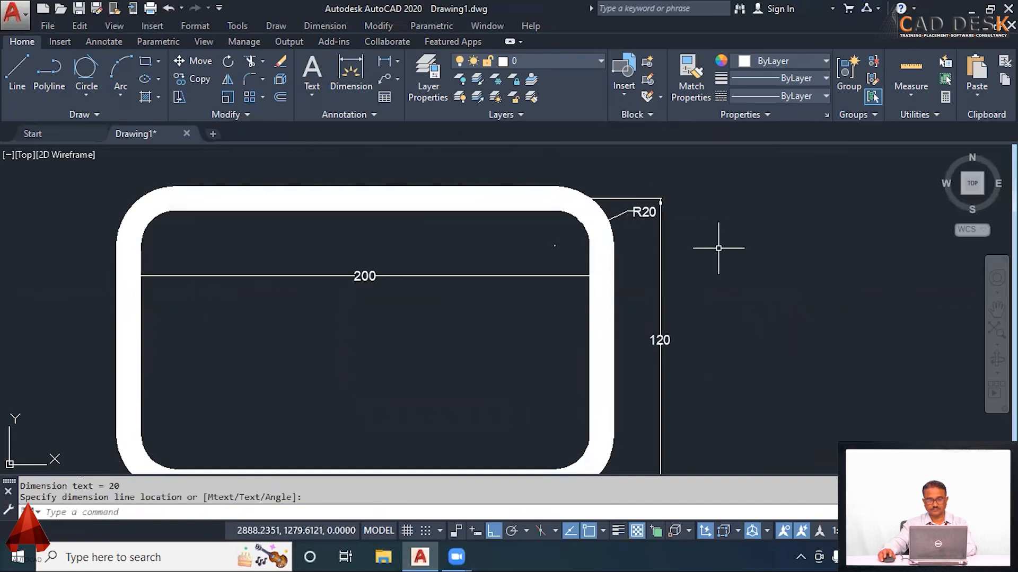
- Examine the fully dimensioned thick rectangle as a whole
{"action": "scroll", "coordinate": [717, 246], "scroll_direction": "down", "scroll_amount": 4}
{"action": "scroll", "coordinate": [717, 246], "scroll_direction": "up", "scroll_amount": 2}
{"action": "middle_click_drag", "start_coordinate": [718, 247], "coordinate": [647, 225]}
{"action": "key", "text": "Escape"}
{"action": "mouse_move", "coordinate": [725, 281]}
{"action": "middle_mouse_down"}
{"action": "mouse_move", "coordinate": [756, 273]}
{"action": "mouse_move", "coordinate": [753, 281]}
{"action": "middle_mouse_up"}
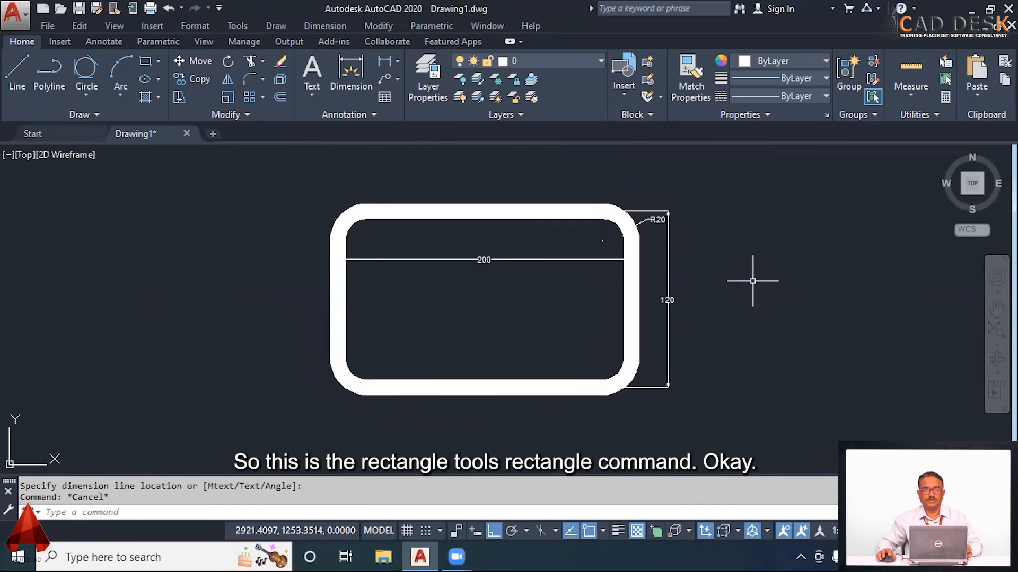
{"action": "scroll", "coordinate": [738, 278], "scroll_direction": "down", "scroll_amount": 2}
{"action": "mouse_move", "coordinate": [765, 276]}
{"action": "middle_mouse_down"}
{"action": "mouse_move", "coordinate": [747, 248]}
{"action": "mouse_move", "coordinate": [730, 275]}
{"action": "middle_mouse_up"}
{"action": "key", "text": "Escape"}
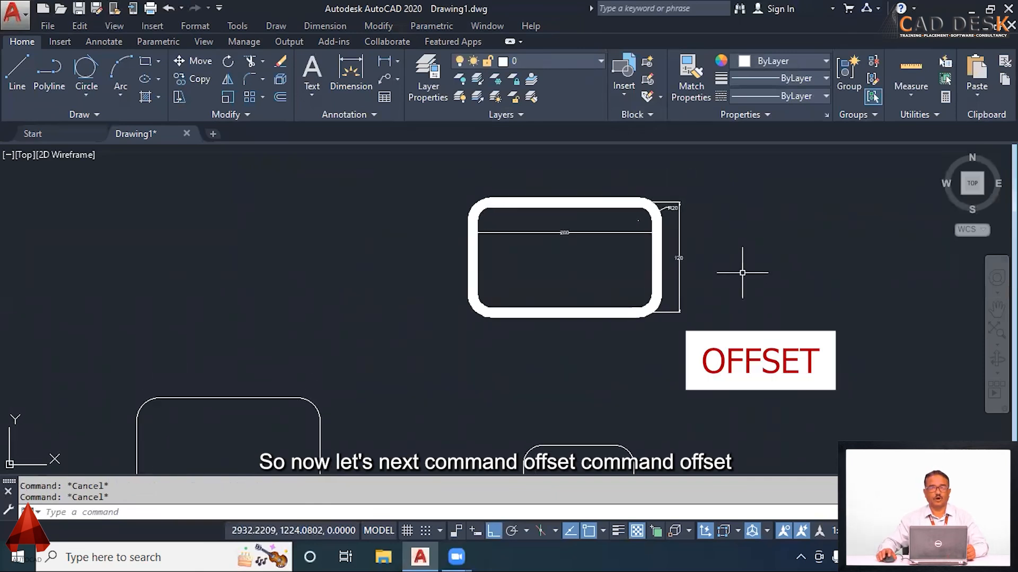
- Draw a horizontal line 200 long in the empty area above the dimensioned thin rectangle
{"action": "scroll", "coordinate": [739, 273], "scroll_direction": "down", "scroll_amount": 4}
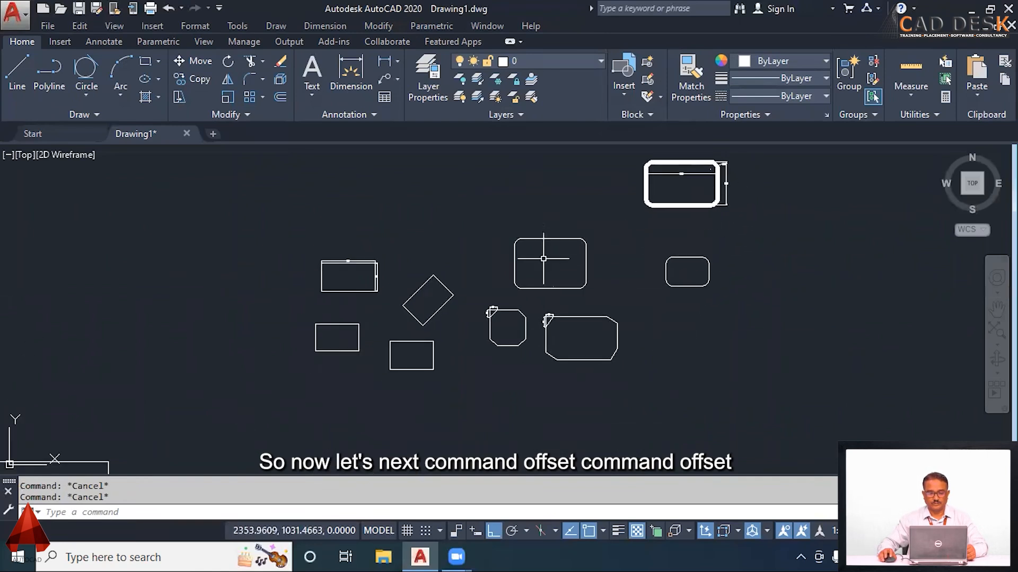
{"action": "scroll", "coordinate": [543, 259], "scroll_direction": "up", "scroll_amount": 4}
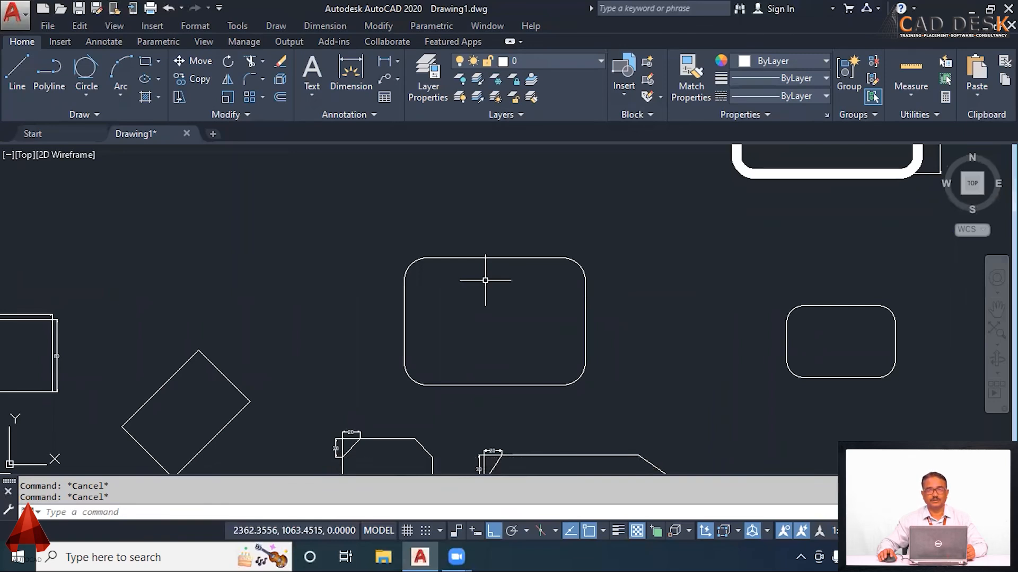
{"action": "scroll", "coordinate": [503, 277], "scroll_direction": "down", "scroll_amount": 2}
{"action": "middle_click_drag", "start_coordinate": [524, 262], "coordinate": [636, 317]}
{"action": "mouse_move", "coordinate": [466, 238]}
{"action": "middle_mouse_down"}
{"action": "mouse_move", "coordinate": [505, 226]}
{"action": "mouse_move", "coordinate": [524, 204]}
{"action": "middle_mouse_up"}
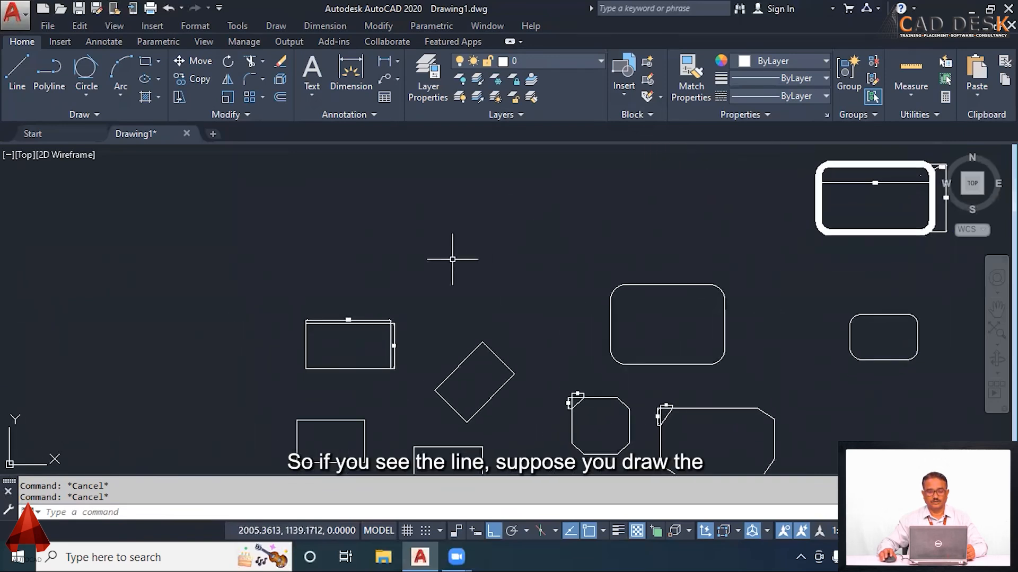
{"action": "middle_click_drag", "start_coordinate": [418, 283], "coordinate": [419, 337]}
{"action": "key", "text": "Return"}
{"action": "left_click", "coordinate": [311, 270]}
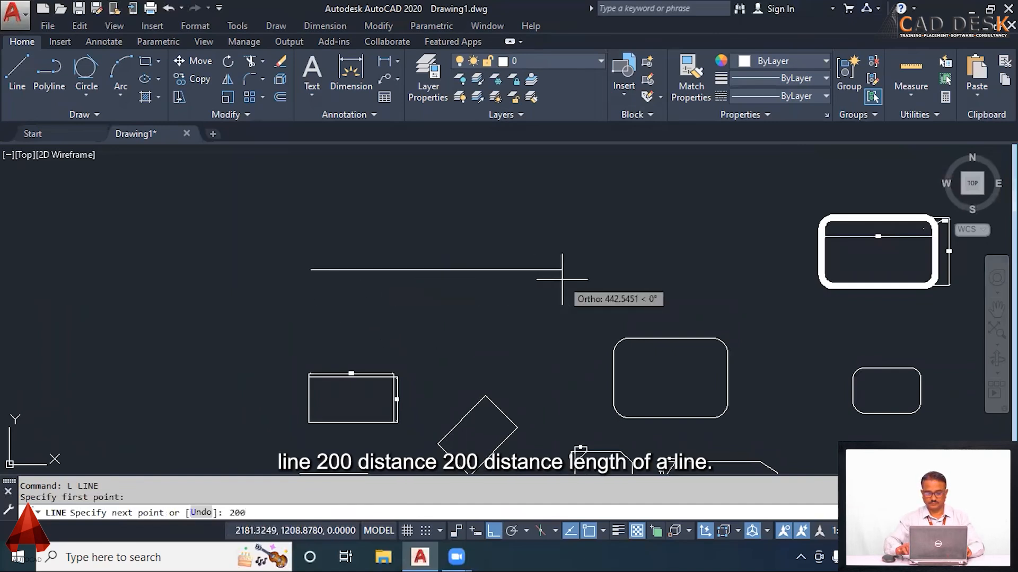
{"action": "type", "text": "200"}
{"action": "key", "text": "Return"}
{"action": "key", "text": "Escape"}
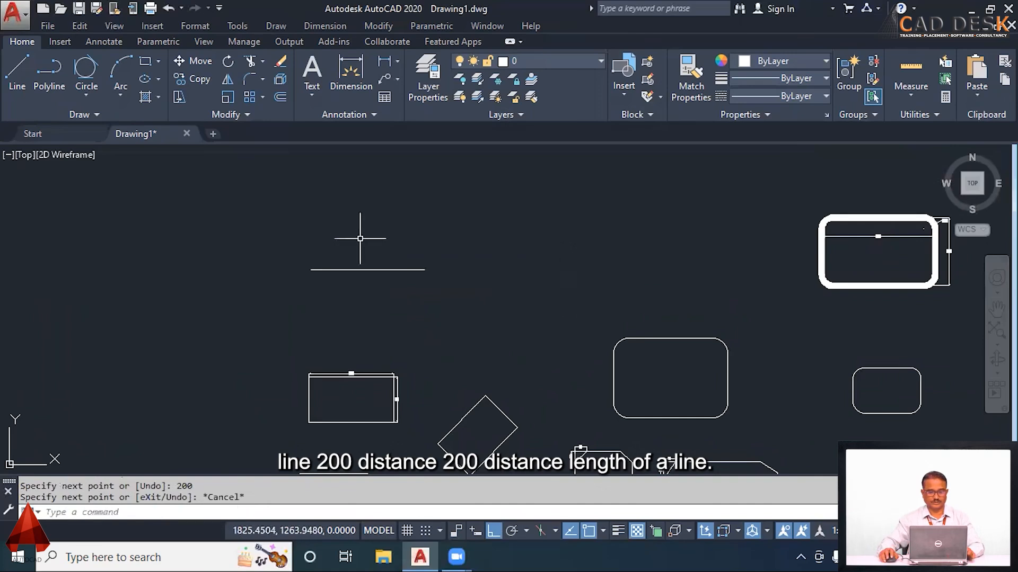
- Offset the 200-long line by a distance of 10, once upwards and once downwards
{"action": "scroll", "coordinate": [371, 255], "scroll_direction": "up", "scroll_amount": 2}
{"action": "mouse_move", "coordinate": [398, 284]}
{"action": "middle_mouse_down"}
{"action": "mouse_move", "coordinate": [573, 324]}
{"action": "mouse_move", "coordinate": [540, 370]}
{"action": "mouse_move", "coordinate": [484, 330]}
{"action": "middle_mouse_up"}
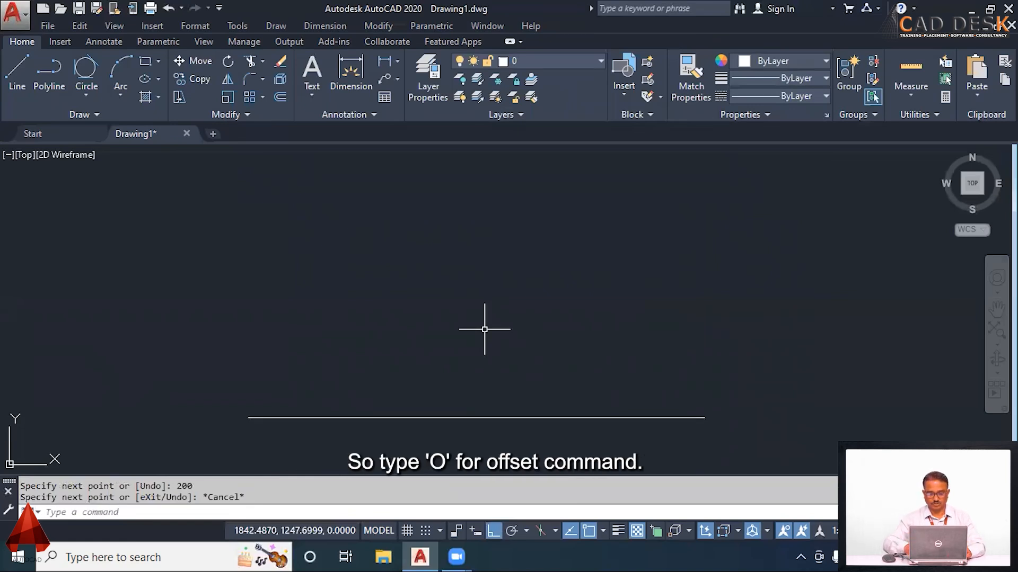
{"action": "type", "text": "o"}
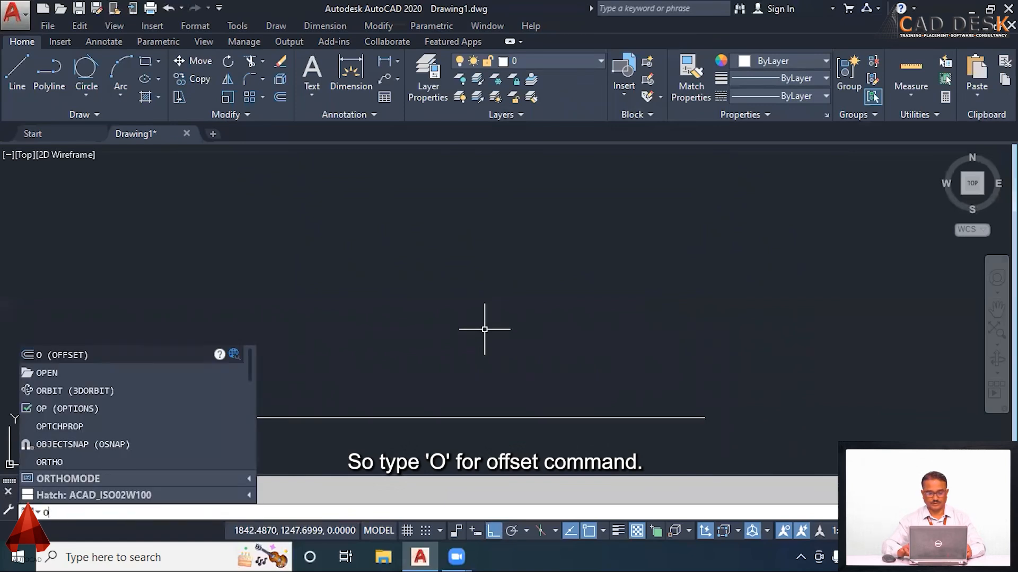
{"action": "key", "text": "space"}
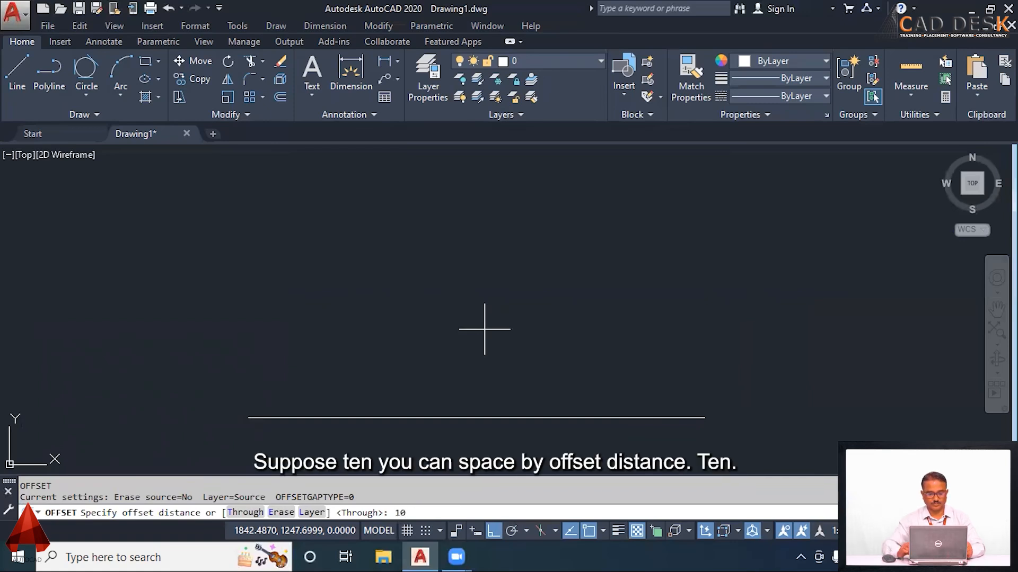
{"action": "type", "text": "10"}
{"action": "key", "text": "Return"}
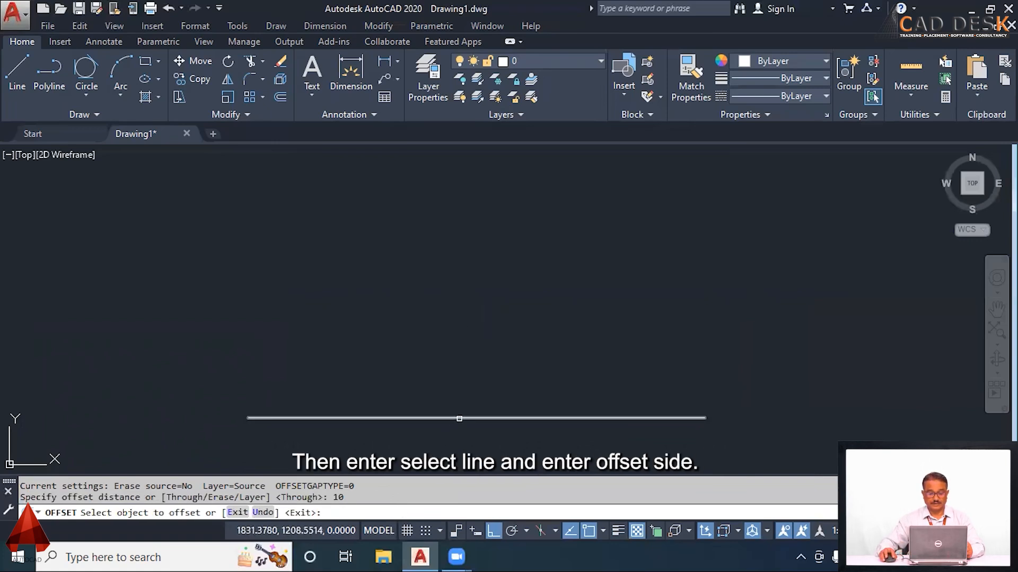
{"action": "left_click", "coordinate": [472, 417]}
{"action": "middle_click_drag", "start_coordinate": [468, 331], "coordinate": [448, 266]}
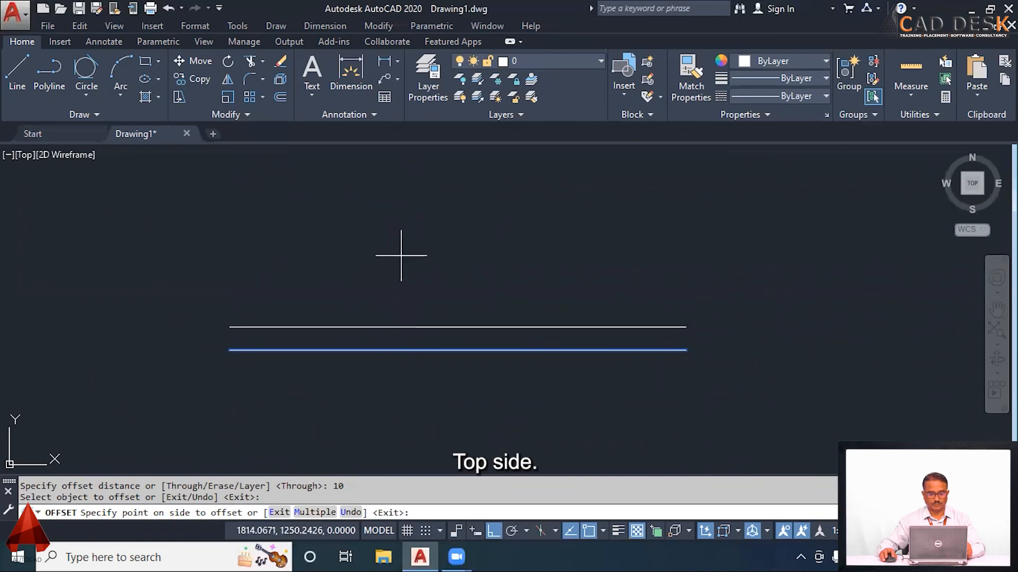
{"action": "left_click", "coordinate": [419, 268]}
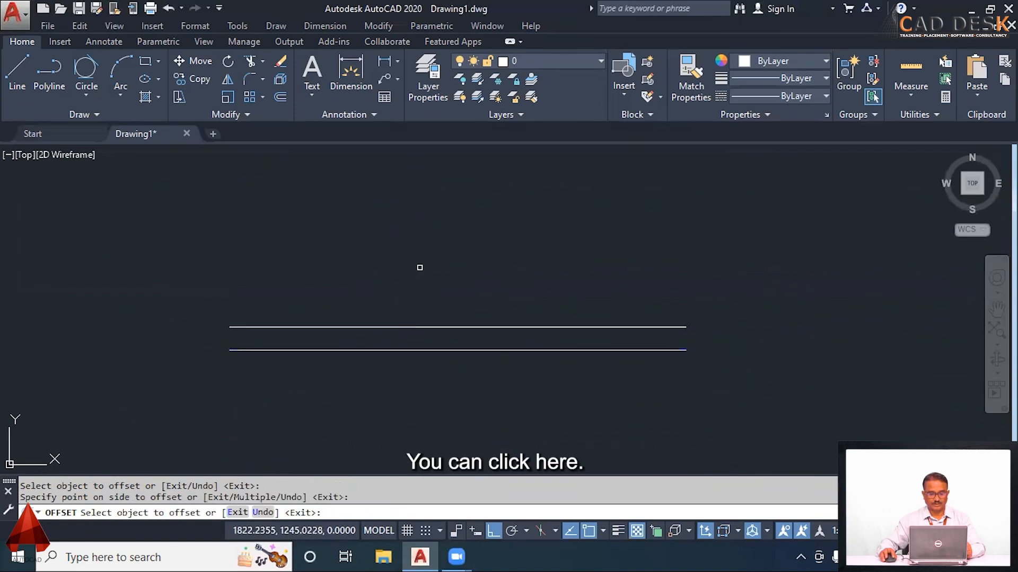
{"action": "left_click", "coordinate": [417, 350]}
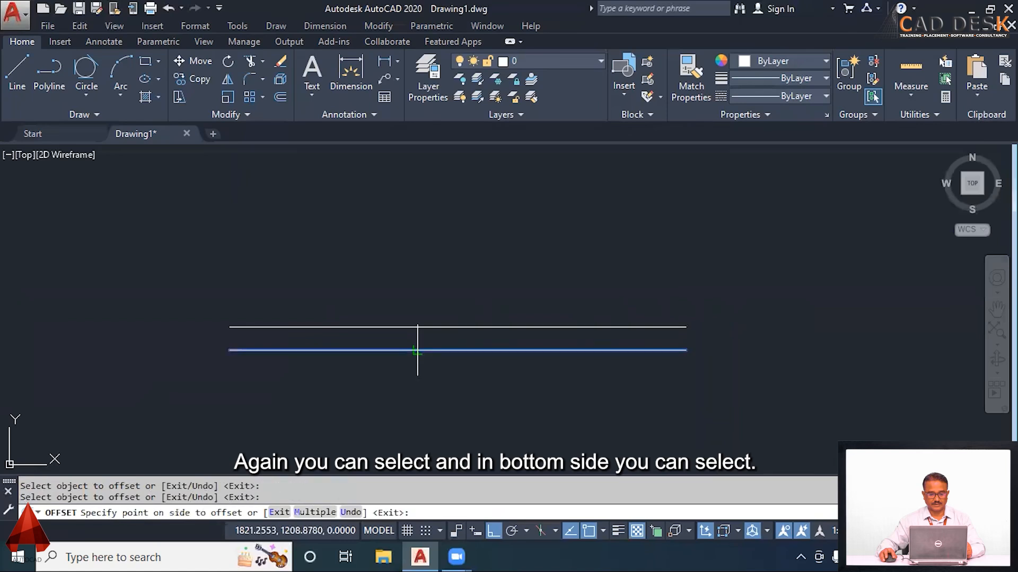
{"action": "left_click", "coordinate": [424, 408]}
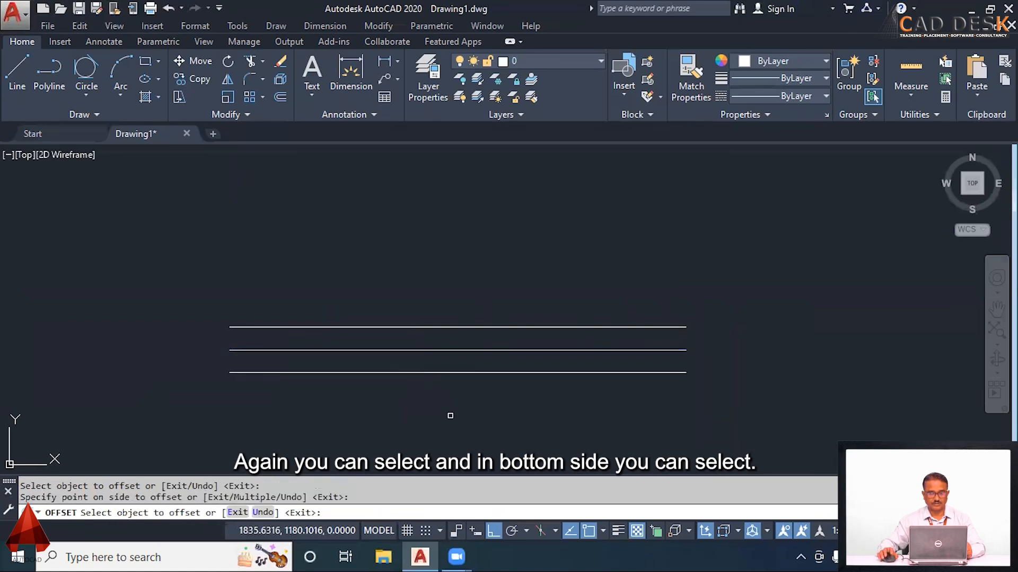
- Offset the uppermost horizontal line upwards nine times at the 10 spacing with the Multiple option, and end the command
{"action": "middle_click_drag", "start_coordinate": [483, 389], "coordinate": [477, 429]}
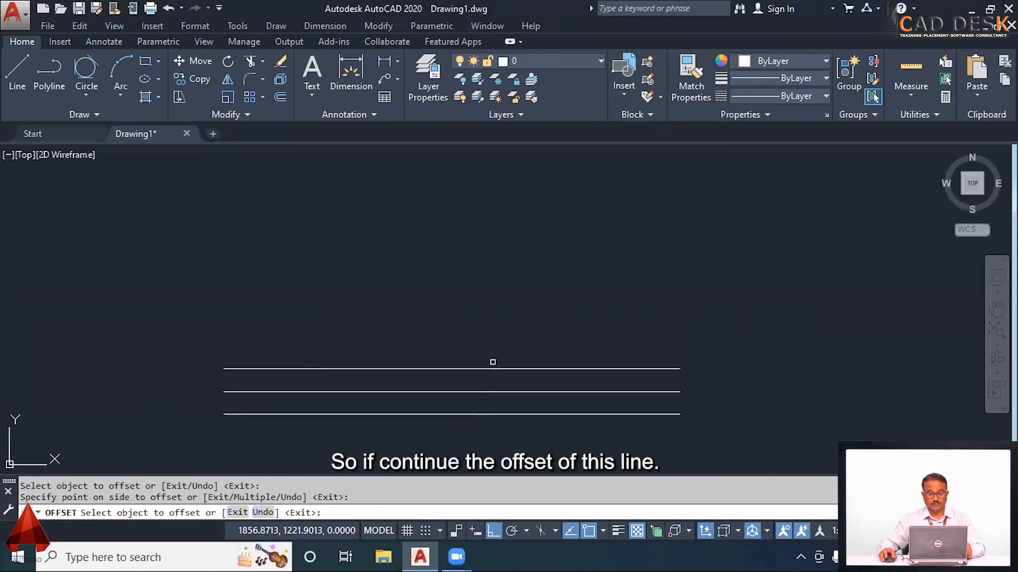
{"action": "left_click", "coordinate": [491, 368]}
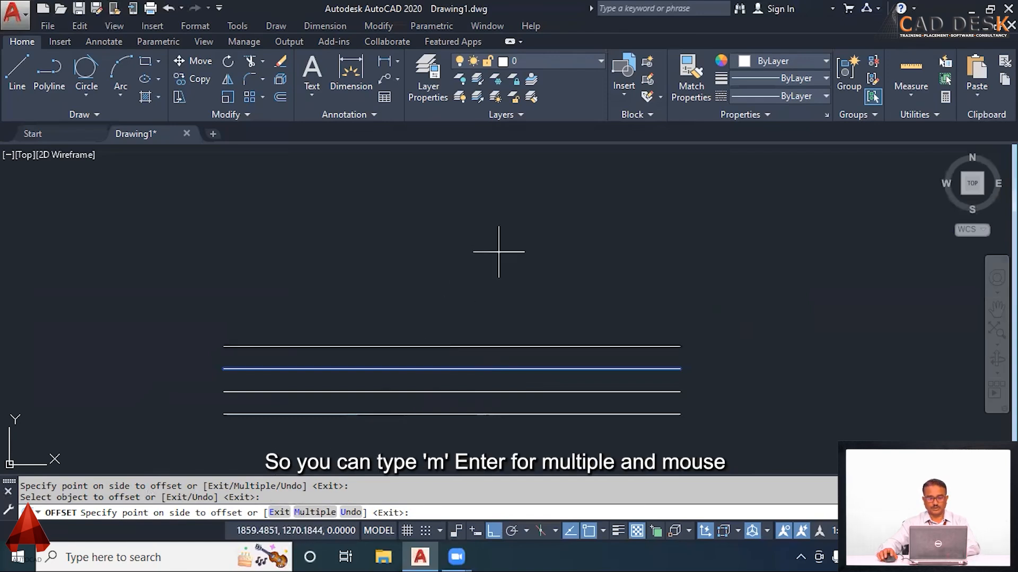
{"action": "key", "text": "Return"}
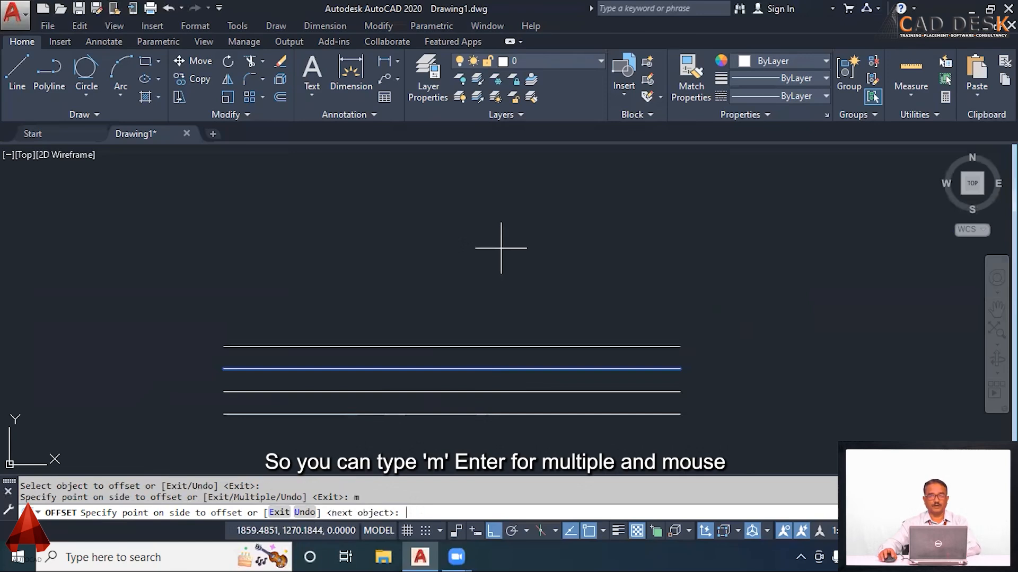
{"action": "left_click", "coordinate": [493, 270]}
{"action": "left_click", "coordinate": [494, 265]}
{"action": "left_click", "coordinate": [498, 233]}
{"action": "left_click", "coordinate": [477, 217]}
{"action": "middle_click_drag", "start_coordinate": [460, 206], "coordinate": [466, 247]}
{"action": "left_click", "coordinate": [471, 254]}
{"action": "left_click", "coordinate": [479, 229]}
{"action": "left_click", "coordinate": [496, 203]}
{"action": "left_click", "coordinate": [499, 201]}
{"action": "left_click", "coordinate": [510, 192]}
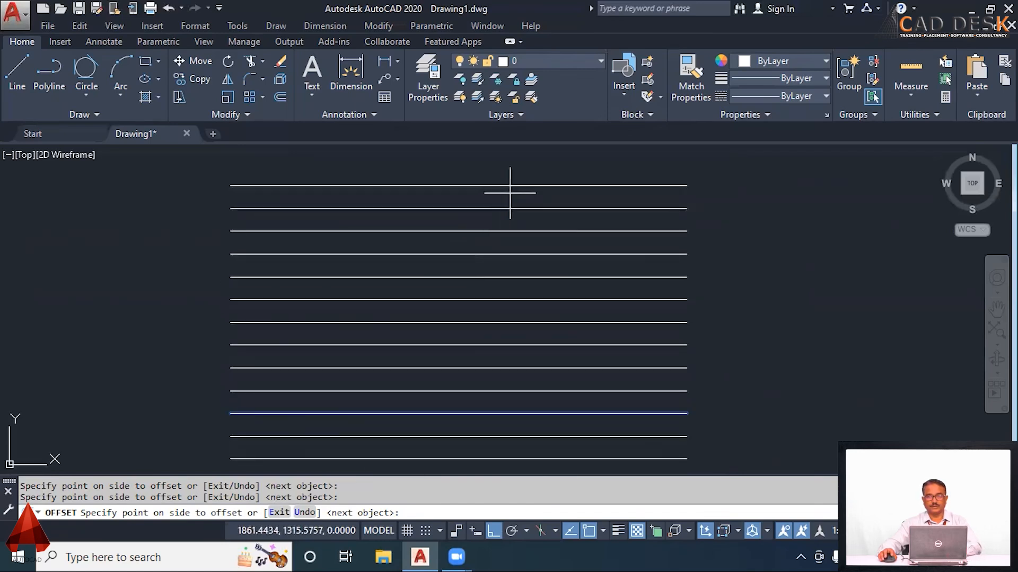
{"action": "key", "text": "Return"}
{"action": "scroll", "coordinate": [562, 254], "scroll_direction": "down", "scroll_amount": 2}
{"action": "key", "text": "Escape"}
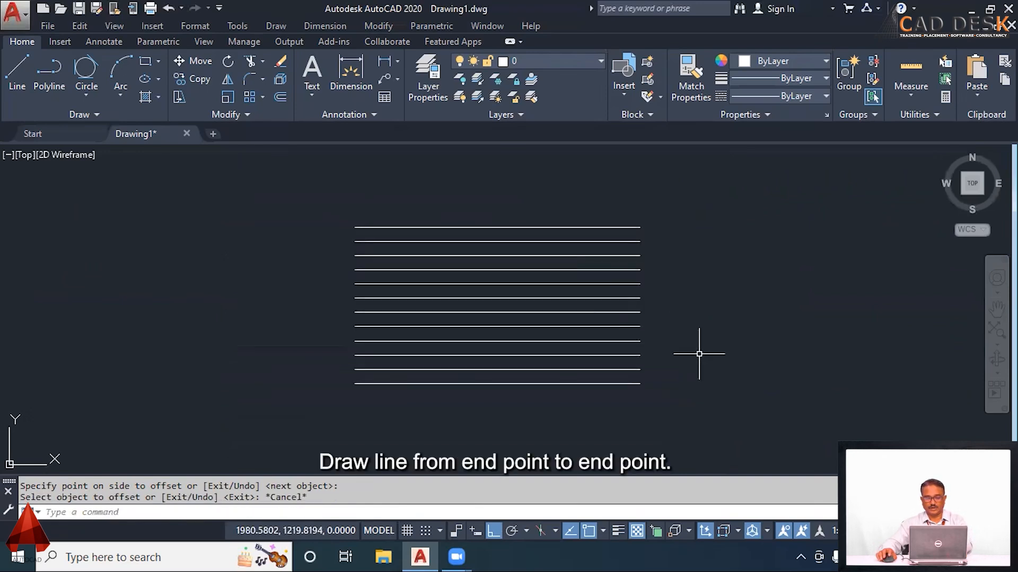
- Draw a vertical line joining the left endpoints of the lowest and the uppermost horizontal lines
{"action": "type", "text": "l"}
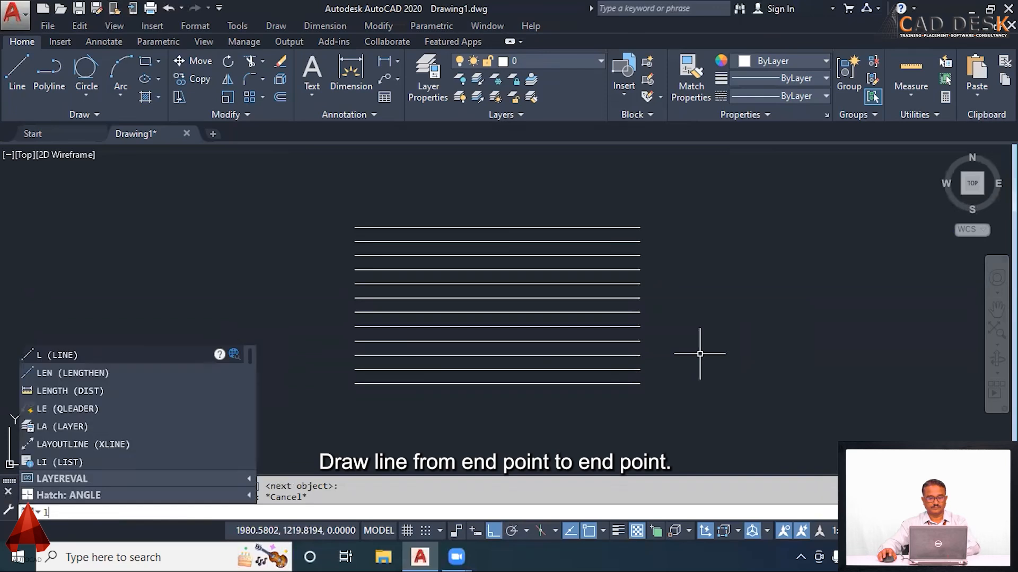
{"action": "key", "text": "Return"}
{"action": "left_click", "coordinate": [354, 383]}
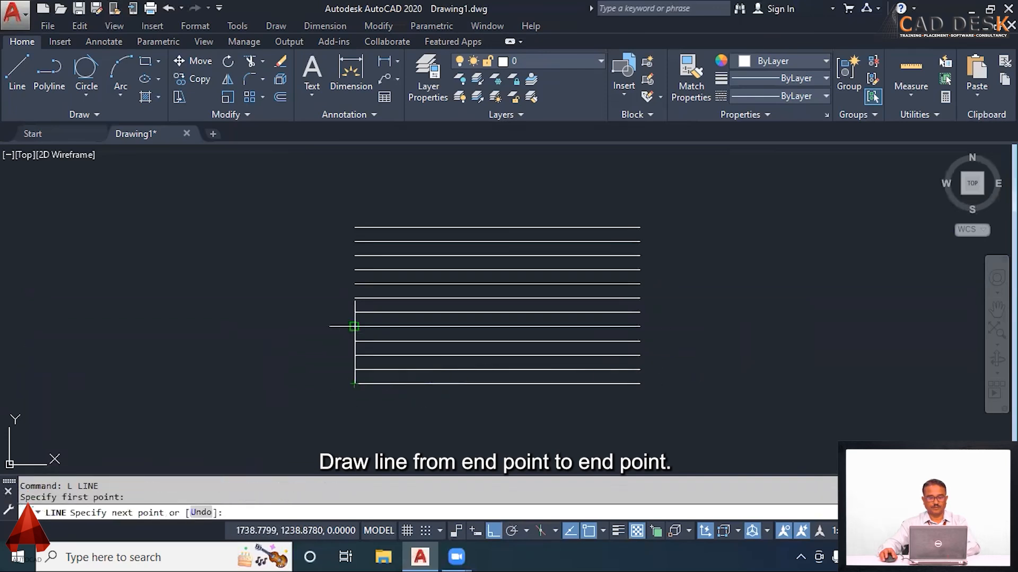
{"action": "left_click", "coordinate": [355, 227]}
{"action": "key", "text": "Return"}
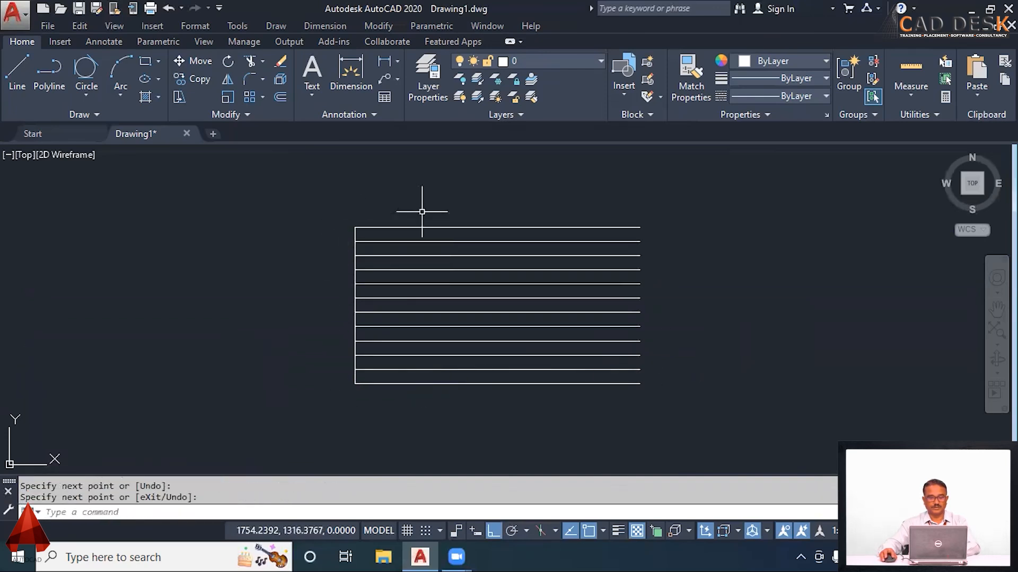
- Offset the vertical line to the right by 10, and offset that copy once more to the right
{"action": "type", "text": "o"}
{"action": "key", "text": "Return"}
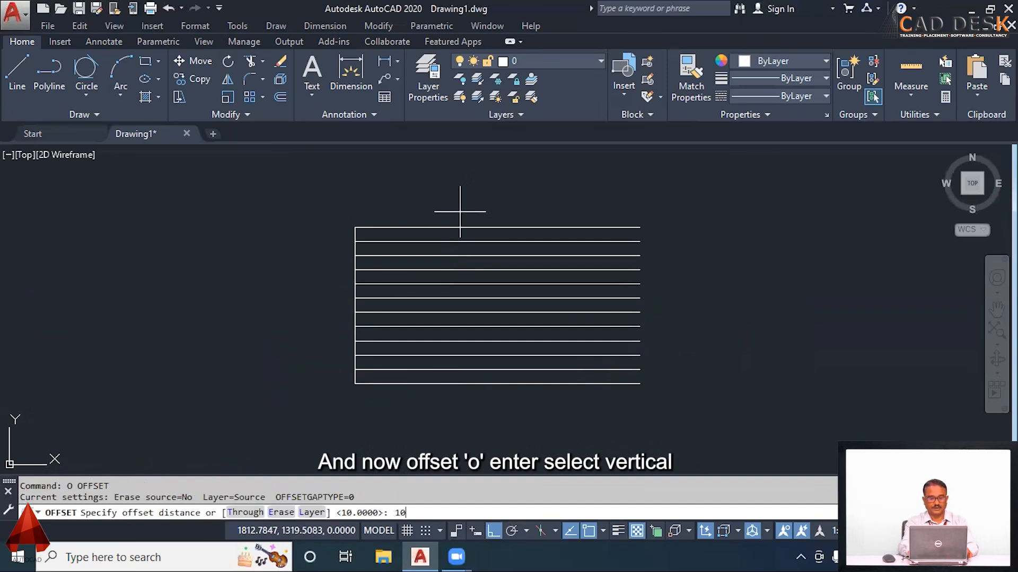
{"action": "key", "text": "Return"}
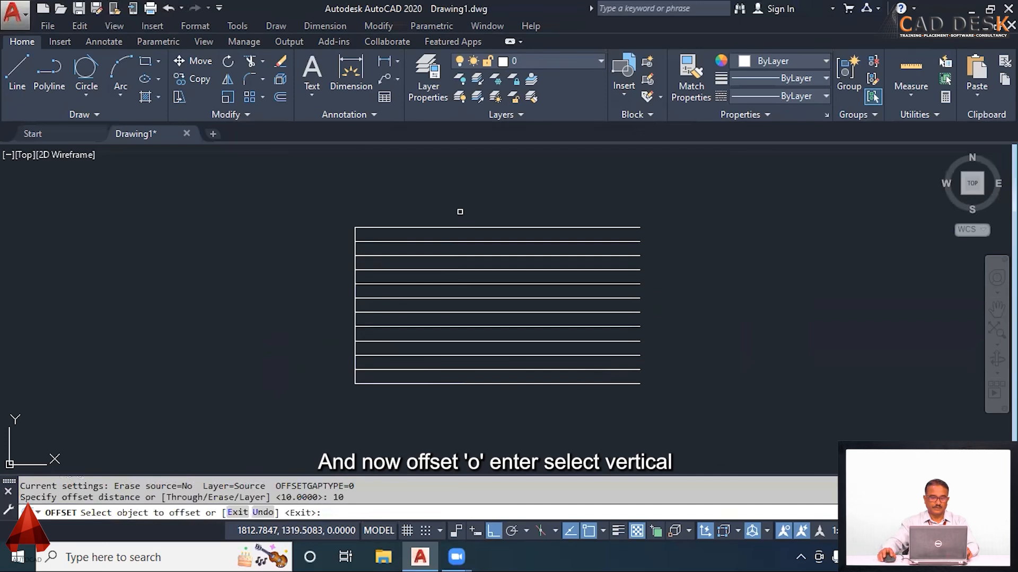
{"action": "left_click", "coordinate": [354, 305]}
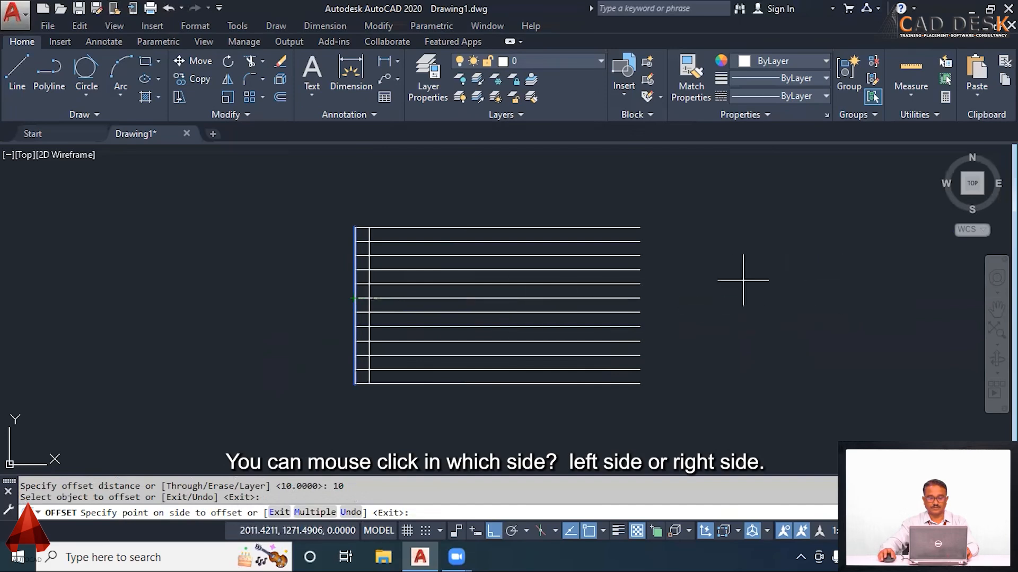
{"action": "left_click", "coordinate": [763, 258]}
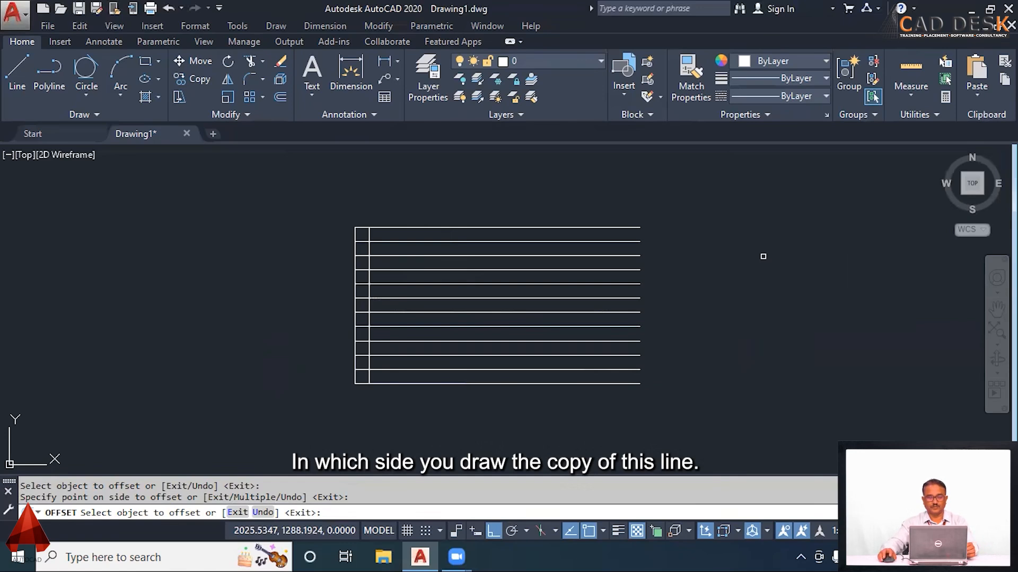
{"action": "left_click", "coordinate": [369, 264]}
{"action": "left_click", "coordinate": [810, 240]}
- Offset the rightmost vertical line repeatedly to the right with the Multiple option until the grid reaches the horizontal lines' right ends
{"action": "left_click", "coordinate": [382, 273]}
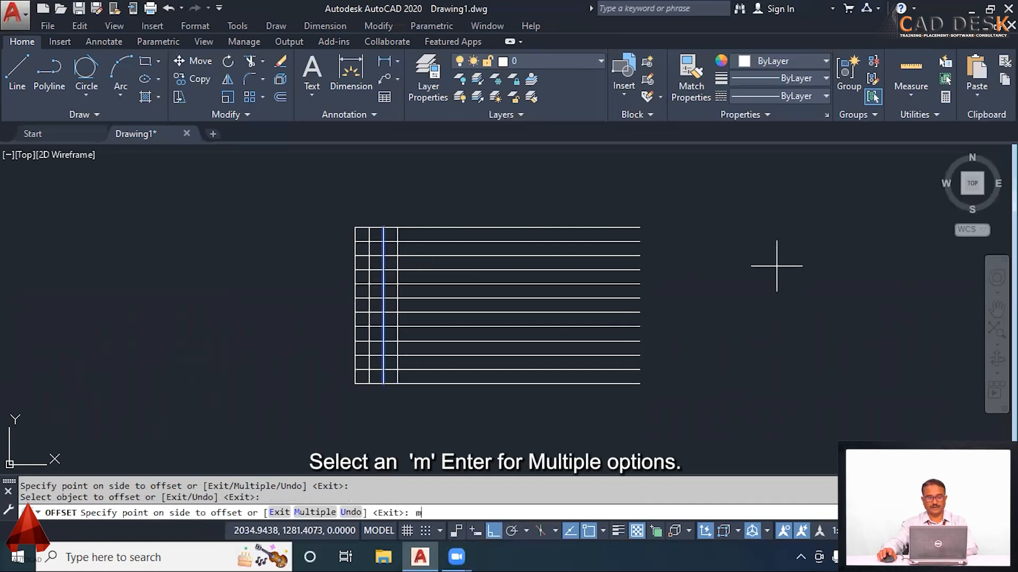
{"action": "key", "text": "Return"}
{"action": "left_click", "coordinate": [741, 278]}
{"action": "left_click", "coordinate": [775, 263]}
{"action": "left_click", "coordinate": [784, 262]}
{"action": "left_click", "coordinate": [794, 262]}
{"action": "left_click", "coordinate": [805, 263]}
{"action": "left_click", "coordinate": [817, 266]}
{"action": "left_click", "coordinate": [825, 271]}
{"action": "left_click", "coordinate": [832, 273]}
{"action": "left_click", "coordinate": [836, 277]}
{"action": "left_click", "coordinate": [841, 279]}
{"action": "left_click", "coordinate": [843, 289]}
{"action": "left_click", "coordinate": [843, 305]}
{"action": "left_click", "coordinate": [837, 312]}
{"action": "left_click", "coordinate": [835, 315]}
{"action": "left_click", "coordinate": [831, 316]}
{"action": "left_click", "coordinate": [827, 318]}
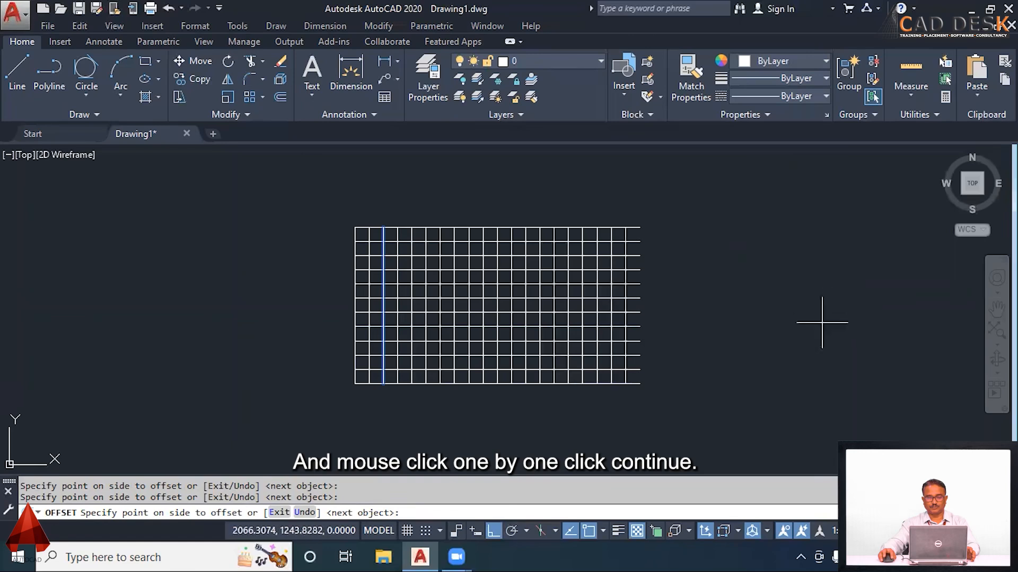
{"action": "key", "text": "Return"}
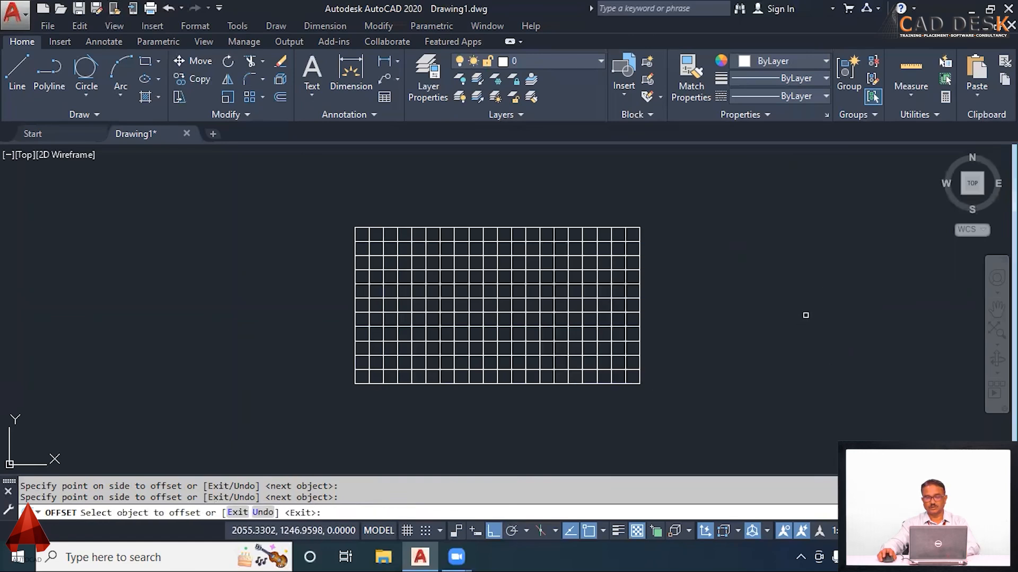
{"action": "key", "text": "Escape"}
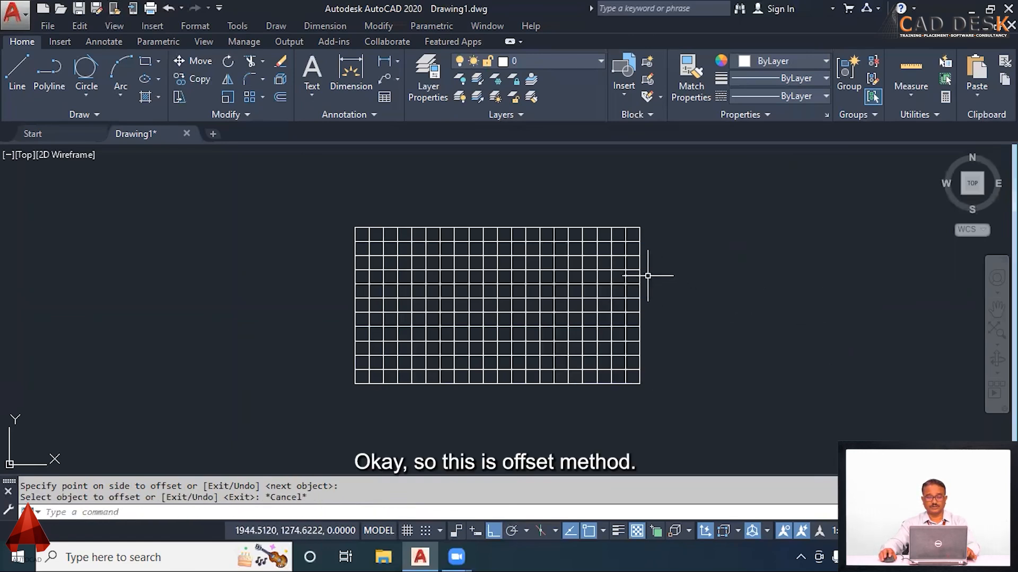
- Draw a circle with a radius of 10 in the empty area to the right of the grid
{"action": "mouse_move", "coordinate": [734, 276]}
{"action": "middle_mouse_down"}
{"action": "mouse_move", "coordinate": [697, 291]}
{"action": "mouse_move", "coordinate": [711, 298]}
{"action": "mouse_move", "coordinate": [688, 281]}
{"action": "mouse_move", "coordinate": [587, 259]}
{"action": "middle_mouse_up"}
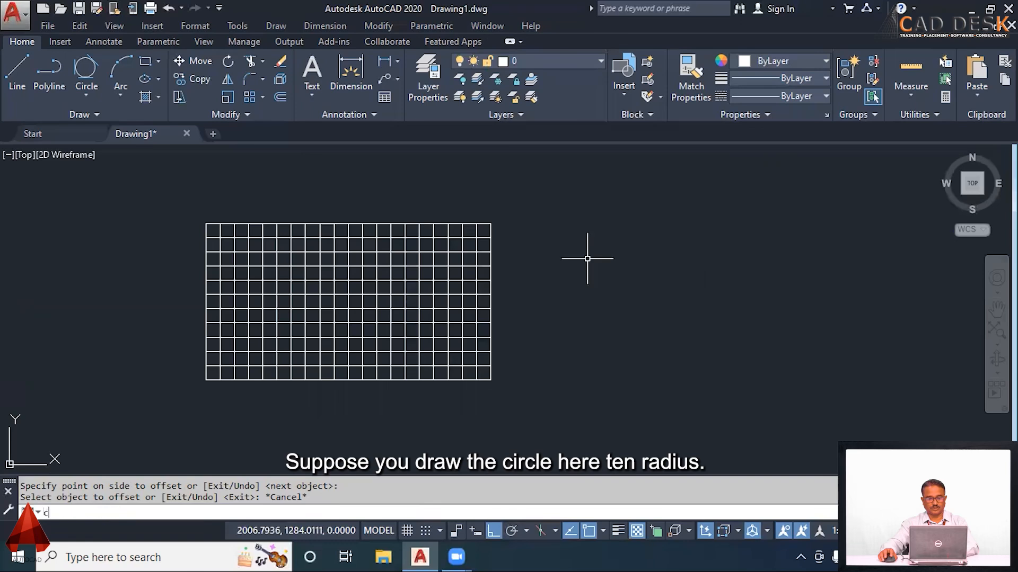
{"action": "type", "text": "c"}
{"action": "key", "text": "Return"}
{"action": "left_click", "coordinate": [713, 306]}
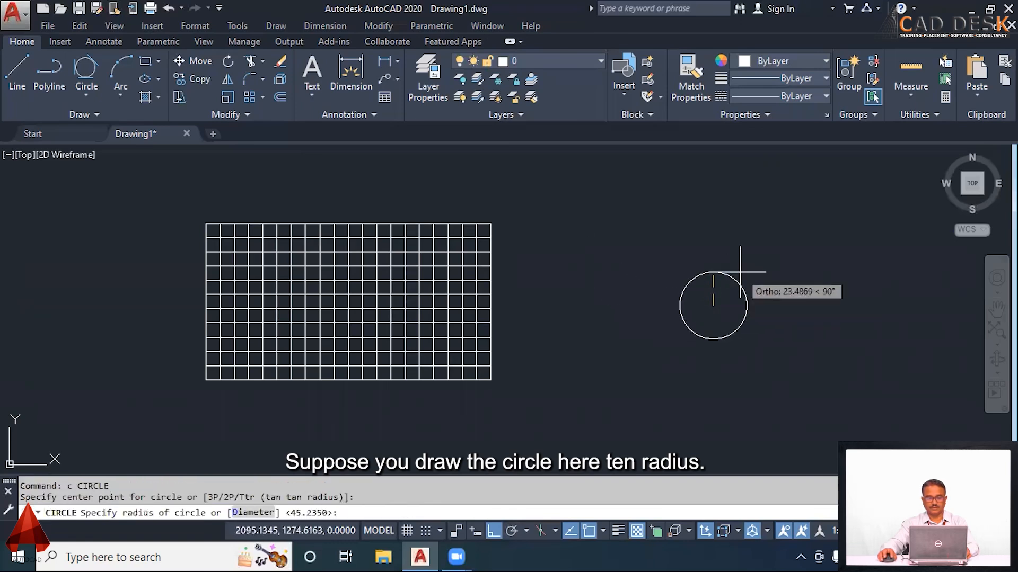
{"action": "type", "text": "10"}
{"action": "key", "text": "Return"}
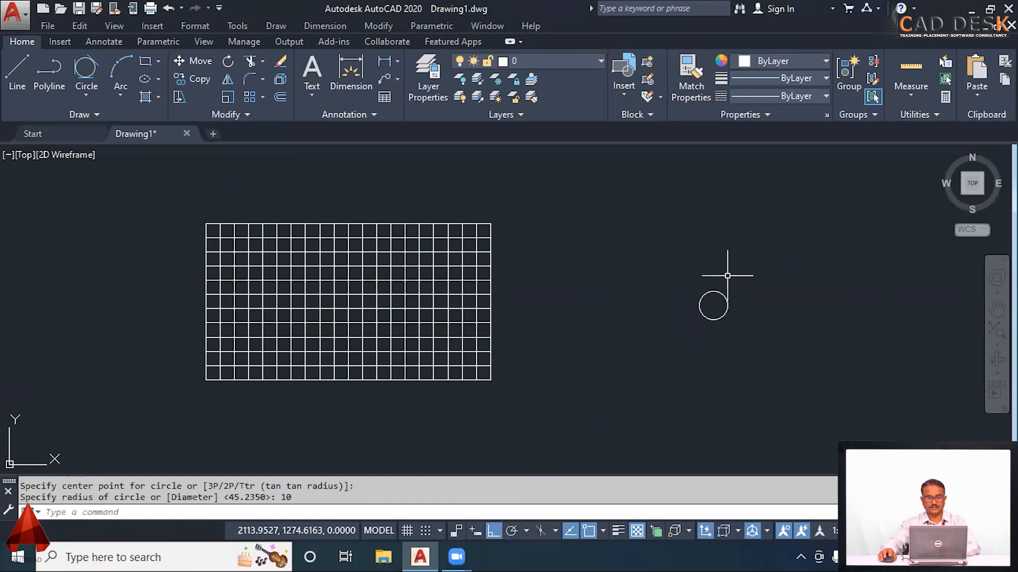
- Offset the circle outwards by 5, and offset the resulting circle outwards by the same distance
{"action": "scroll", "coordinate": [731, 275], "scroll_direction": "up", "scroll_amount": 4}
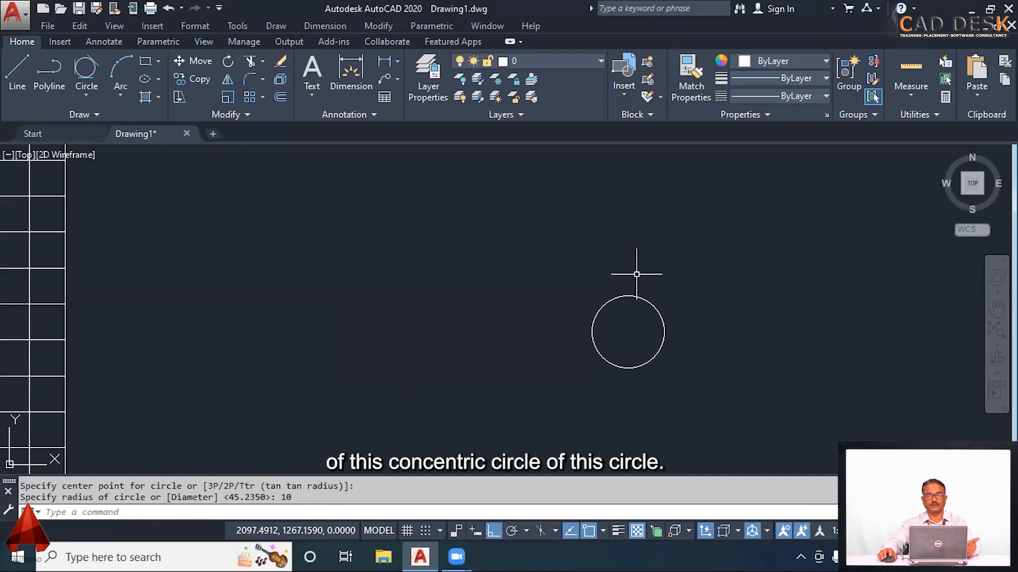
{"action": "middle_click_drag", "start_coordinate": [686, 282], "coordinate": [648, 300]}
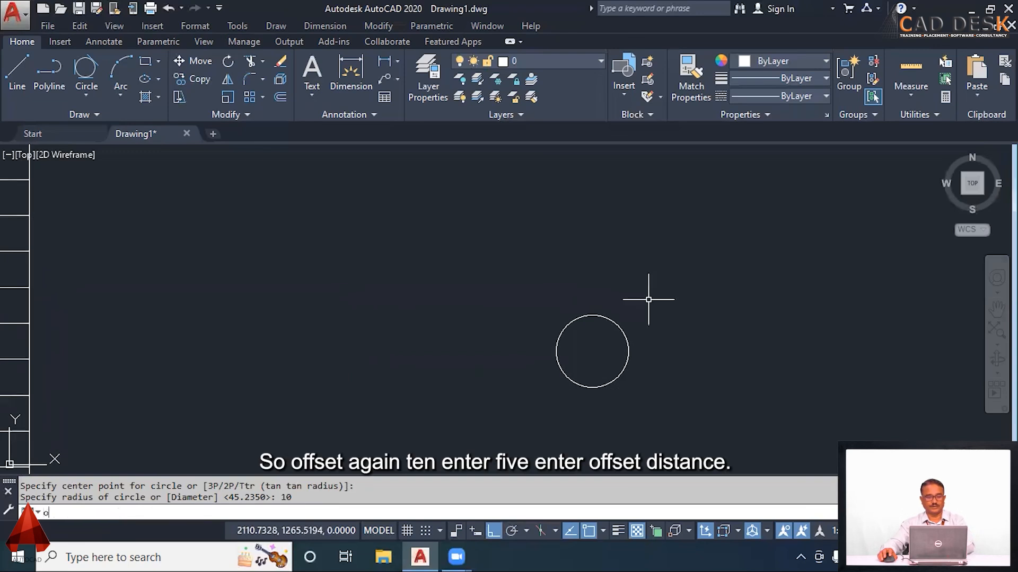
{"action": "key", "text": "Return"}
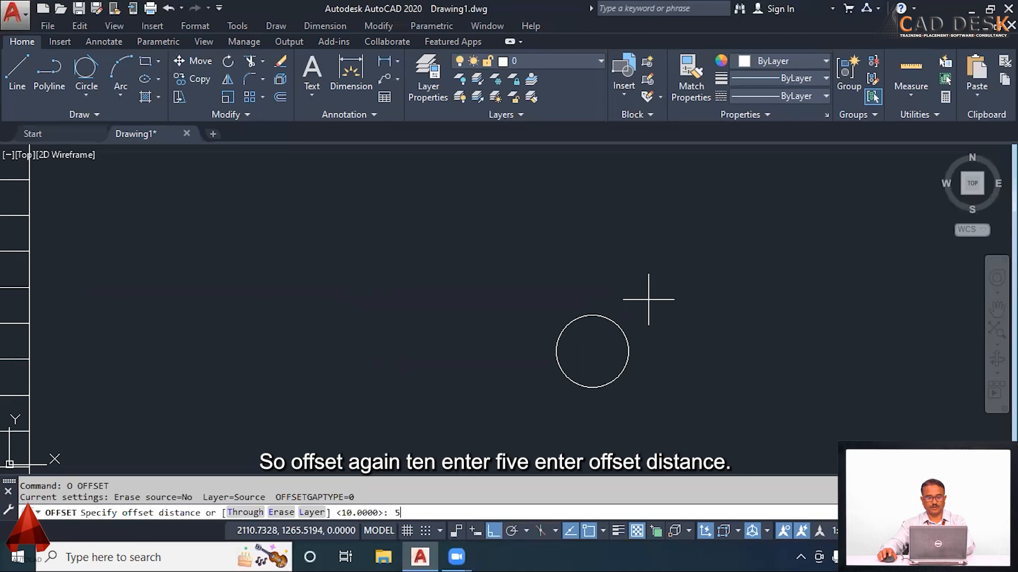
{"action": "key", "text": "Return"}
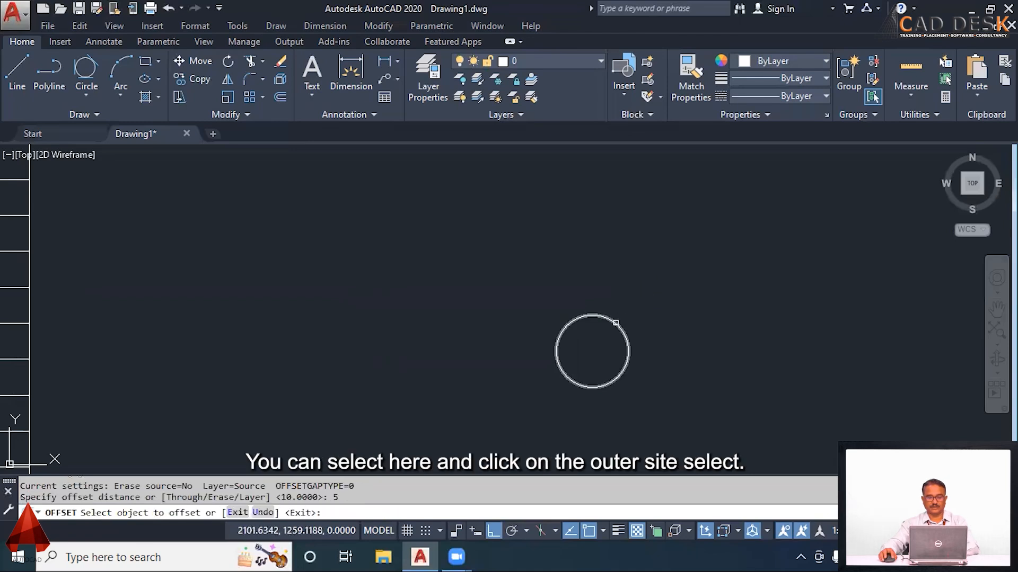
{"action": "left_click", "coordinate": [618, 325]}
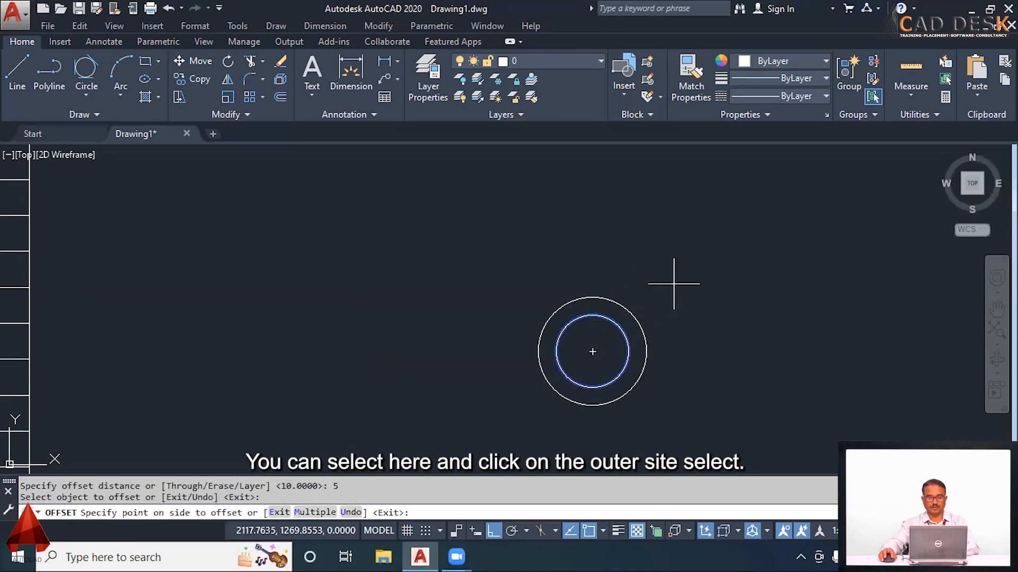
{"action": "left_click", "coordinate": [664, 293]}
{"action": "left_click", "coordinate": [645, 347]}
{"action": "left_click", "coordinate": [711, 281]}
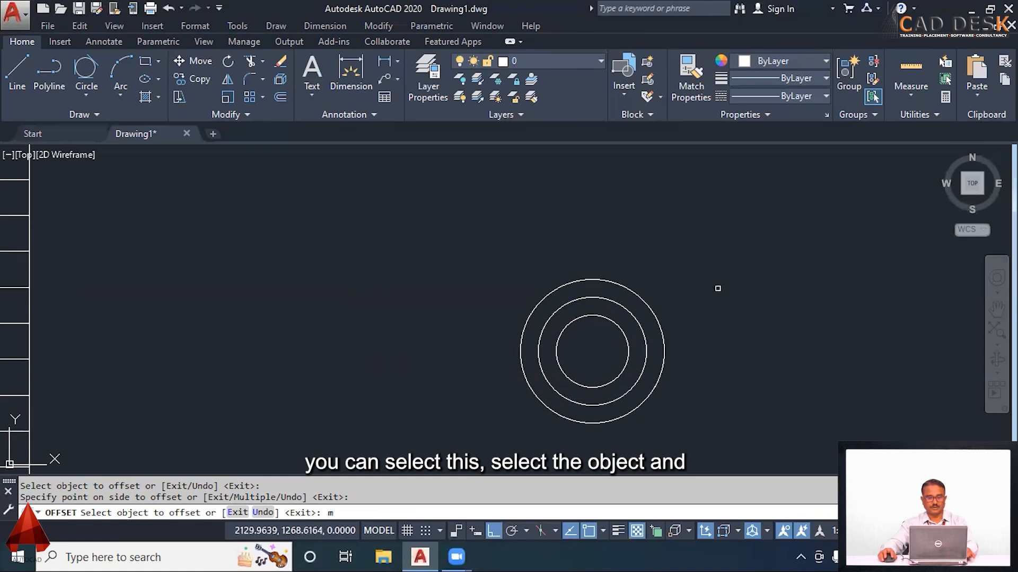
- Offset the outermost circle outwards nine times at the 5 spacing with the Multiple option, and end the command
{"action": "left_click", "coordinate": [657, 313]}
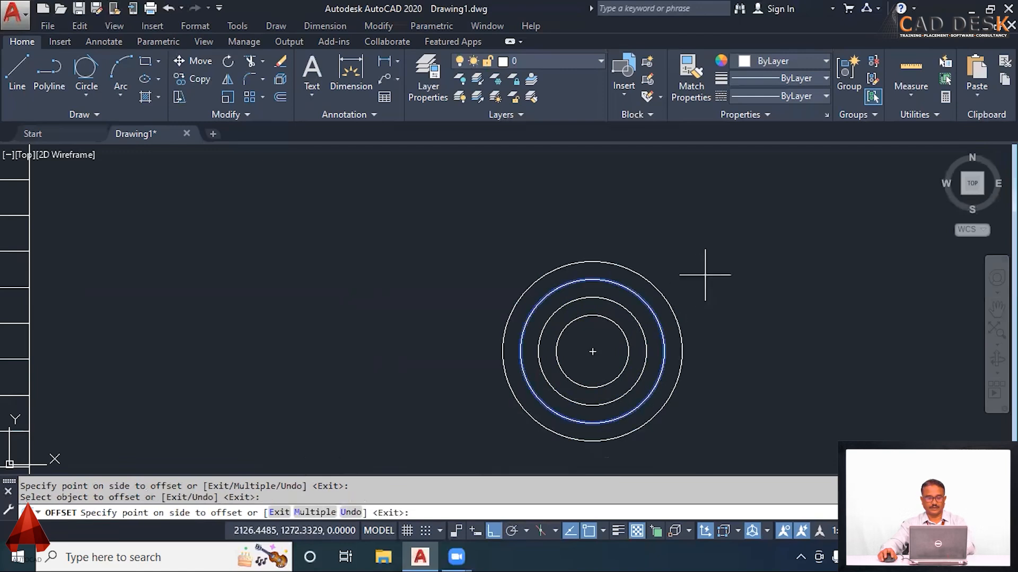
{"action": "type", "text": "m"}
{"action": "key", "text": "Return"}
{"action": "left_click", "coordinate": [738, 268]}
{"action": "left_click", "coordinate": [754, 257]}
{"action": "left_click", "coordinate": [770, 254]}
{"action": "left_click", "coordinate": [780, 254]}
{"action": "left_click", "coordinate": [806, 247]}
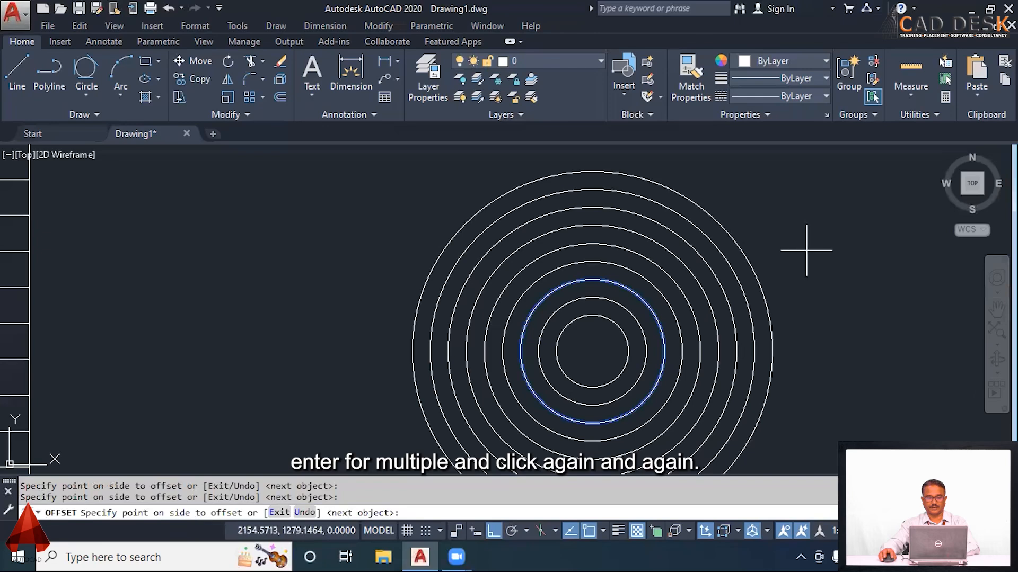
{"action": "left_click", "coordinate": [817, 249]}
{"action": "left_click", "coordinate": [828, 248]}
{"action": "left_click", "coordinate": [840, 246]}
{"action": "left_click", "coordinate": [851, 245]}
{"action": "scroll", "coordinate": [851, 244], "scroll_direction": "down", "scroll_amount": 4}
{"action": "scroll", "coordinate": [852, 249], "scroll_direction": "up", "scroll_amount": 4}
{"action": "key", "text": "Return"}
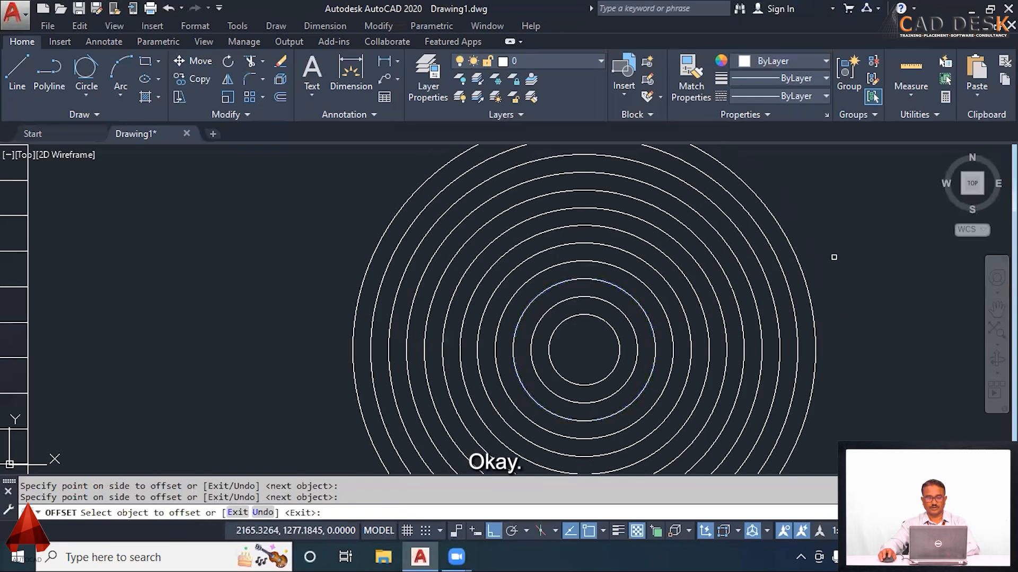
{"action": "scroll", "coordinate": [833, 257], "scroll_direction": "down", "scroll_amount": 4}
{"action": "middle_click_drag", "start_coordinate": [836, 256], "coordinate": [757, 254]}
{"action": "key", "text": "Escape"}
- Offset the large rounded rectangle below the concentric circles inwards by a distance of 5
{"action": "scroll", "coordinate": [742, 259], "scroll_direction": "up", "scroll_amount": 3}
{"action": "scroll", "coordinate": [753, 244], "scroll_direction": "down", "scroll_amount": 4}
{"action": "middle_click_drag", "start_coordinate": [725, 250], "coordinate": [619, 176]}
{"action": "scroll", "coordinate": [697, 247], "scroll_direction": "up", "scroll_amount": 3}
{"action": "middle_click_drag", "start_coordinate": [802, 402], "coordinate": [652, 244]}
{"action": "scroll", "coordinate": [651, 238], "scroll_direction": "down", "scroll_amount": 3}
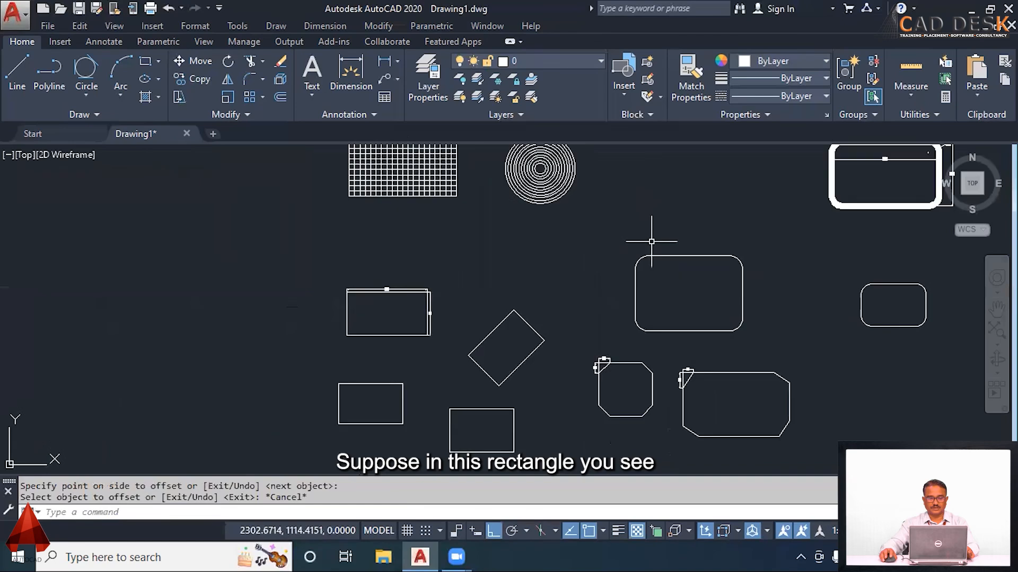
{"action": "scroll", "coordinate": [638, 295], "scroll_direction": "up", "scroll_amount": 3}
{"action": "middle_click_drag", "start_coordinate": [635, 302], "coordinate": [594, 283]}
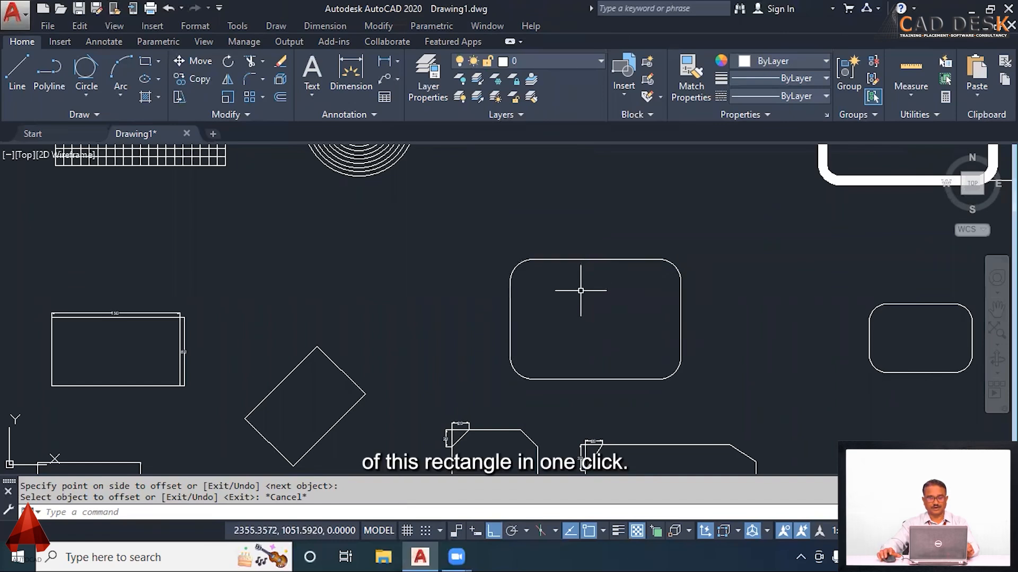
{"action": "type", "text": "o"}
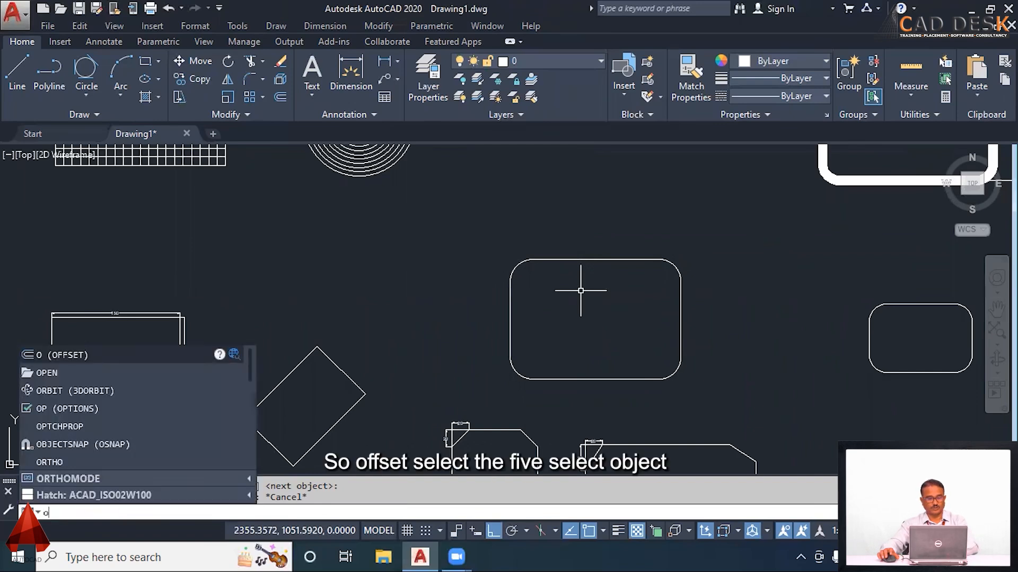
{"action": "key", "text": "Return"}
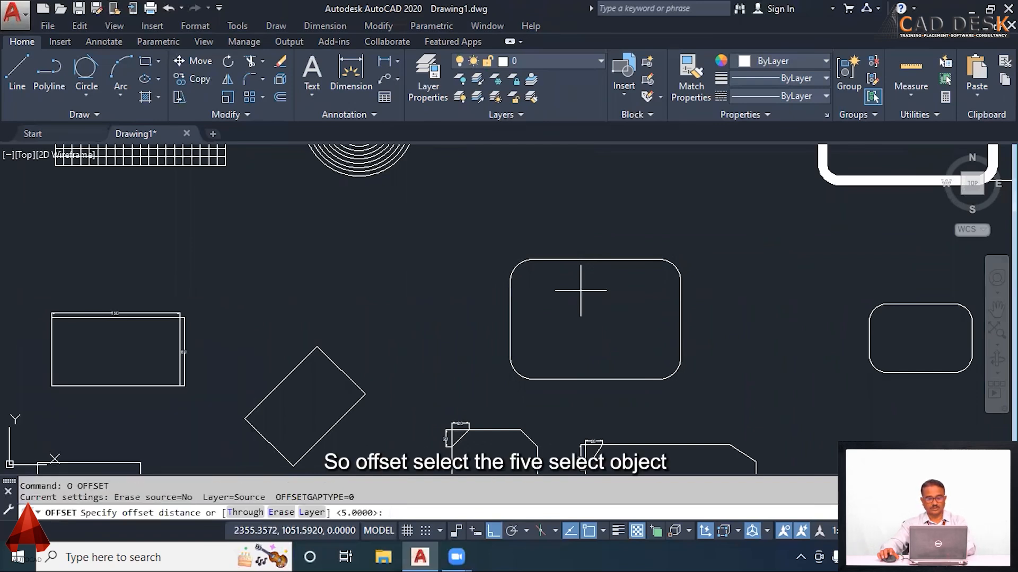
{"action": "key", "text": "Return"}
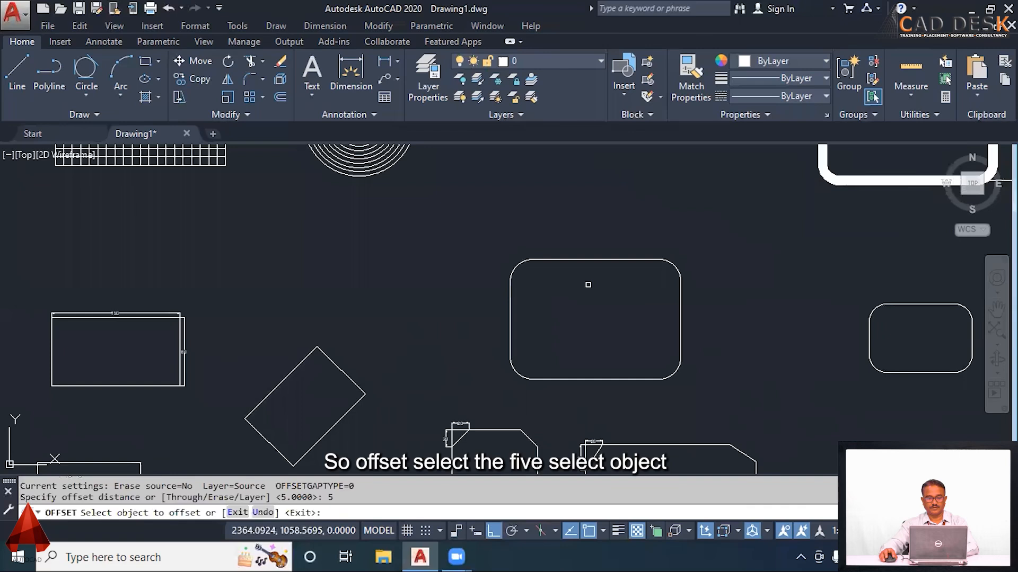
{"action": "left_click", "coordinate": [678, 271]}
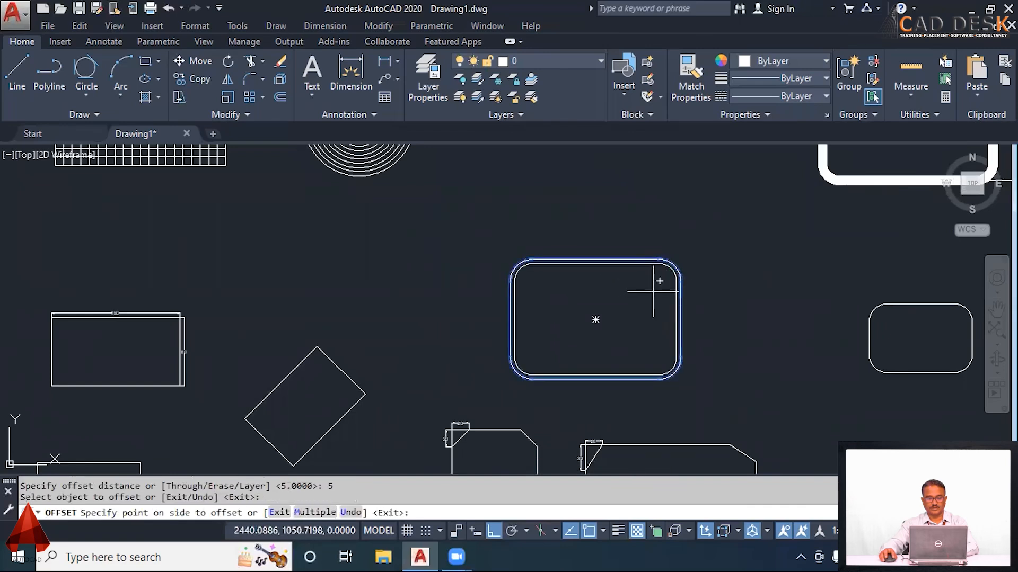
{"action": "left_click", "coordinate": [657, 291]}
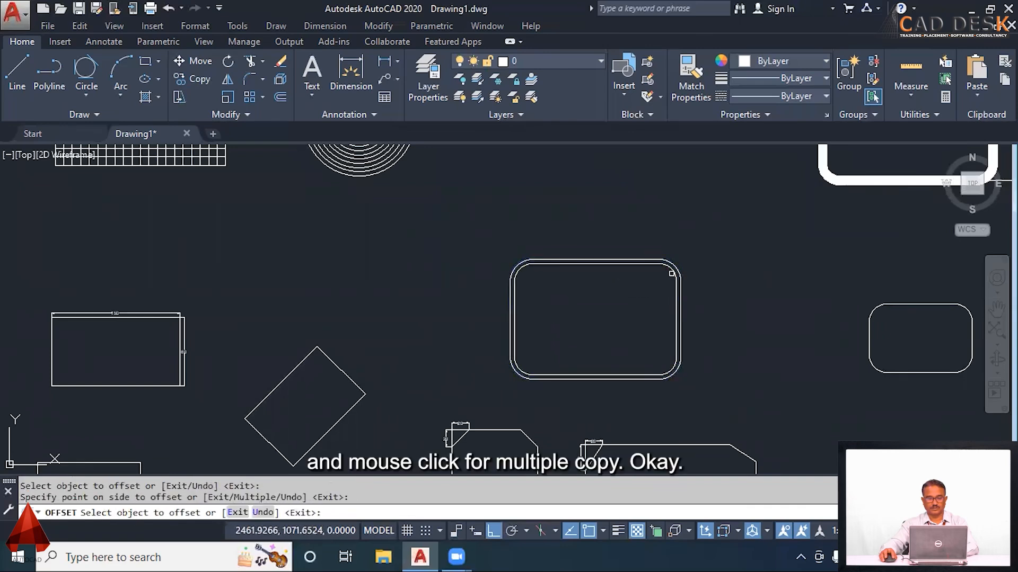
- Offset the inner rounded rectangle inwards three times at the 5 spacing with the Multiple option
{"action": "left_click", "coordinate": [672, 273]}
{"action": "type", "text": "m"}
{"action": "key", "text": "Return"}
{"action": "left_click", "coordinate": [609, 298]}
{"action": "left_click", "coordinate": [600, 302]}
{"action": "left_click", "coordinate": [613, 302]}
- Offset the same rounded rectangle outwards twelve times at the same spacing and finish with this object
{"action": "left_click", "coordinate": [705, 240]}
{"action": "left_click", "coordinate": [721, 237]}
{"action": "left_click", "coordinate": [729, 238]}
{"action": "left_click", "coordinate": [733, 239]}
{"action": "left_click", "coordinate": [739, 241]}
{"action": "left_click", "coordinate": [743, 243]}
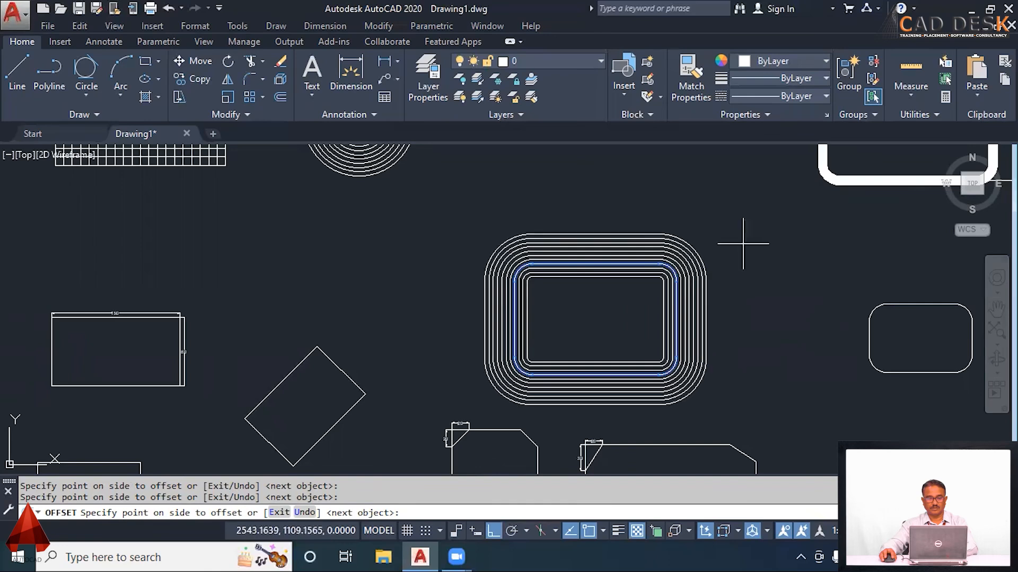
{"action": "left_click", "coordinate": [744, 244]}
{"action": "left_click", "coordinate": [746, 243]}
{"action": "left_click", "coordinate": [748, 243]}
{"action": "left_click", "coordinate": [748, 244]}
{"action": "left_click", "coordinate": [752, 247]}
{"action": "left_click", "coordinate": [755, 247]}
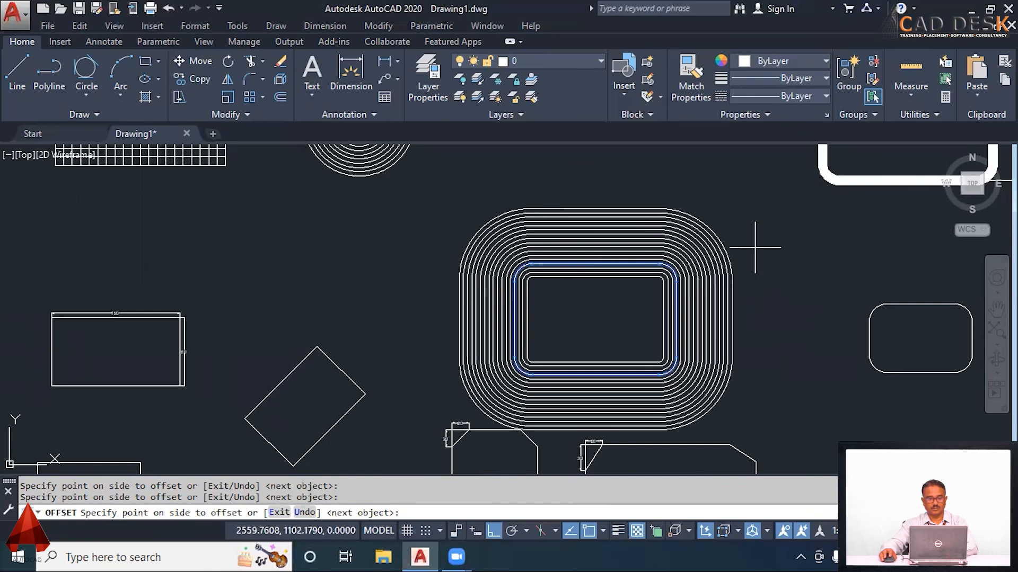
{"action": "key", "text": "Return"}
- Offset the plain rectangle below the rotated one inwards six times at the 5 spacing
{"action": "scroll", "coordinate": [752, 254], "scroll_direction": "down", "scroll_amount": 2}
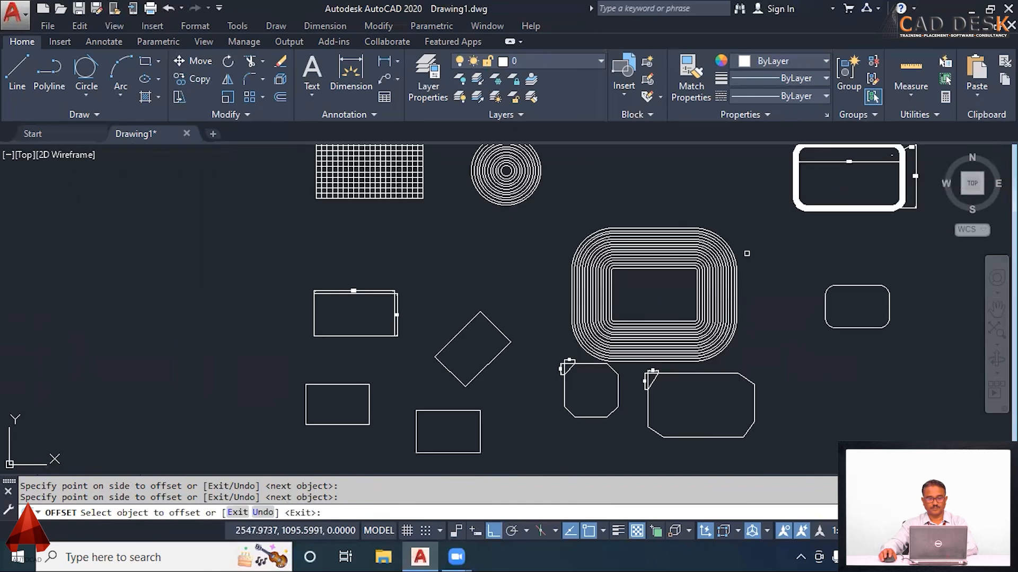
{"action": "middle_click_drag", "start_coordinate": [745, 252], "coordinate": [700, 228]}
{"action": "mouse_move", "coordinate": [732, 271]}
{"action": "middle_mouse_down"}
{"action": "mouse_move", "coordinate": [728, 244]}
{"action": "mouse_move", "coordinate": [749, 229]}
{"action": "middle_mouse_up"}
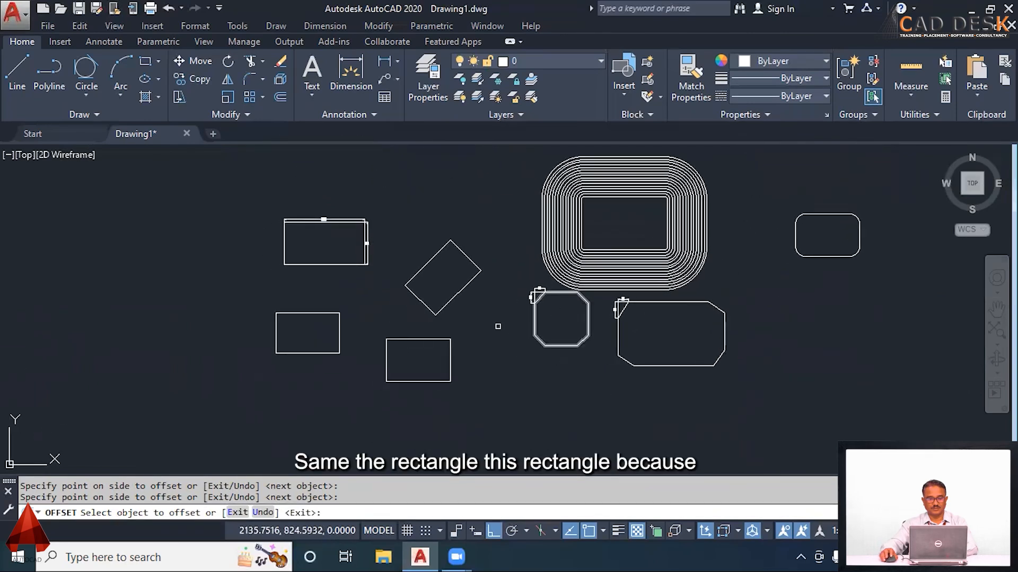
{"action": "scroll", "coordinate": [431, 342], "scroll_direction": "up", "scroll_amount": 2}
{"action": "left_click", "coordinate": [432, 338]}
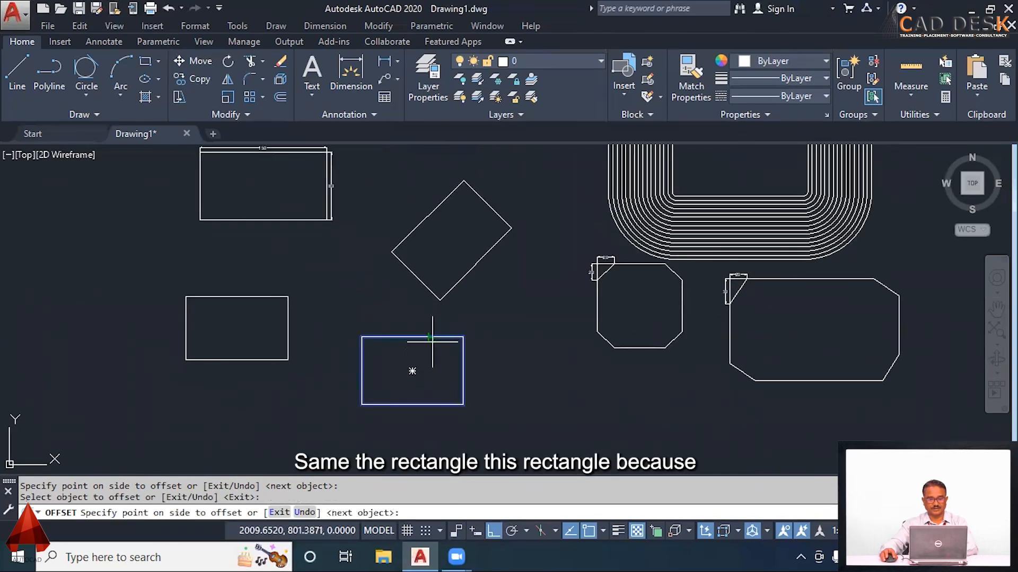
{"action": "left_click", "coordinate": [413, 369]}
{"action": "left_click", "coordinate": [427, 358]}
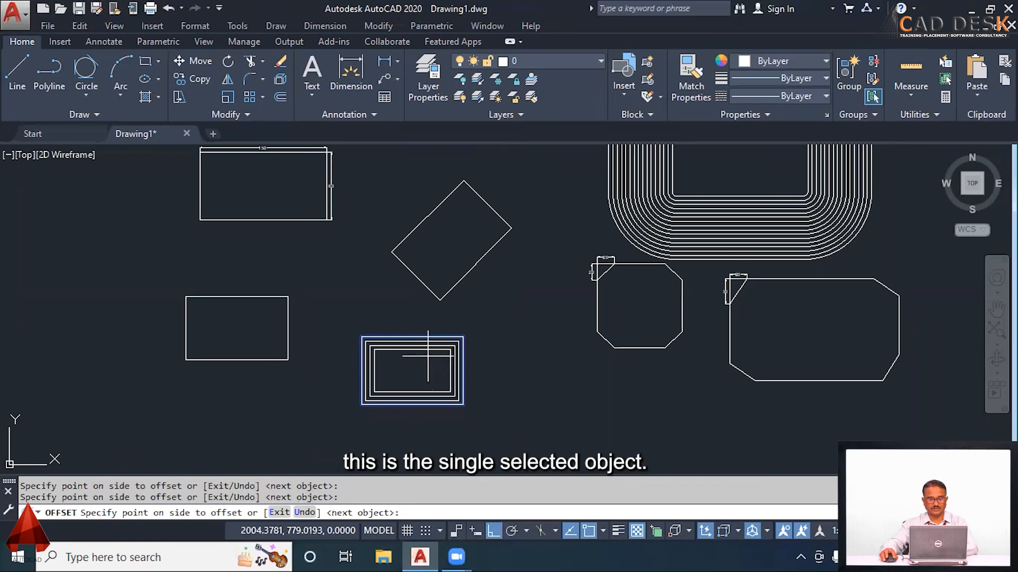
{"action": "left_click", "coordinate": [434, 365]}
{"action": "left_click", "coordinate": [425, 368]}
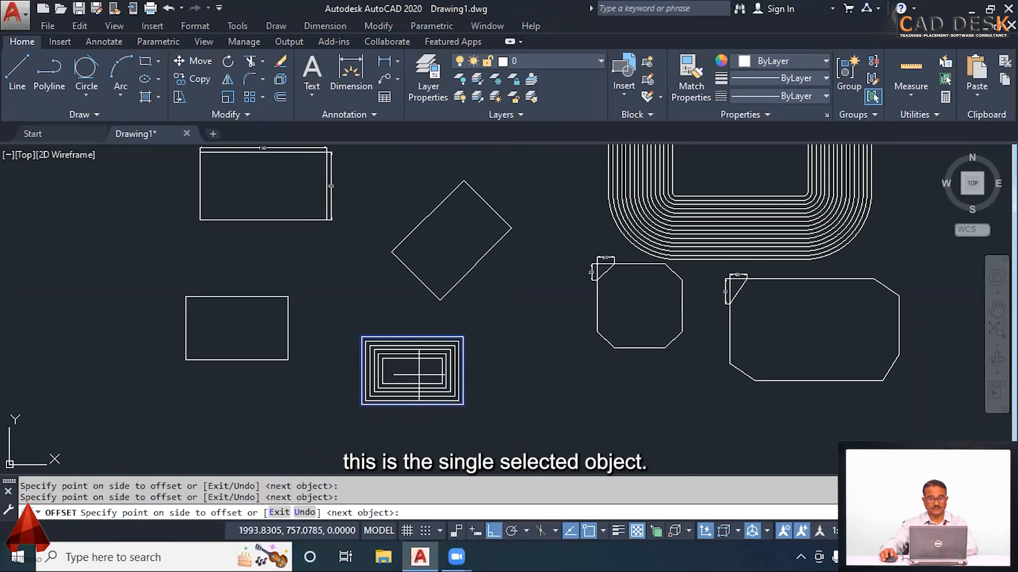
{"action": "left_click", "coordinate": [420, 373]}
{"action": "scroll", "coordinate": [424, 370], "scroll_direction": "up", "scroll_amount": 5}
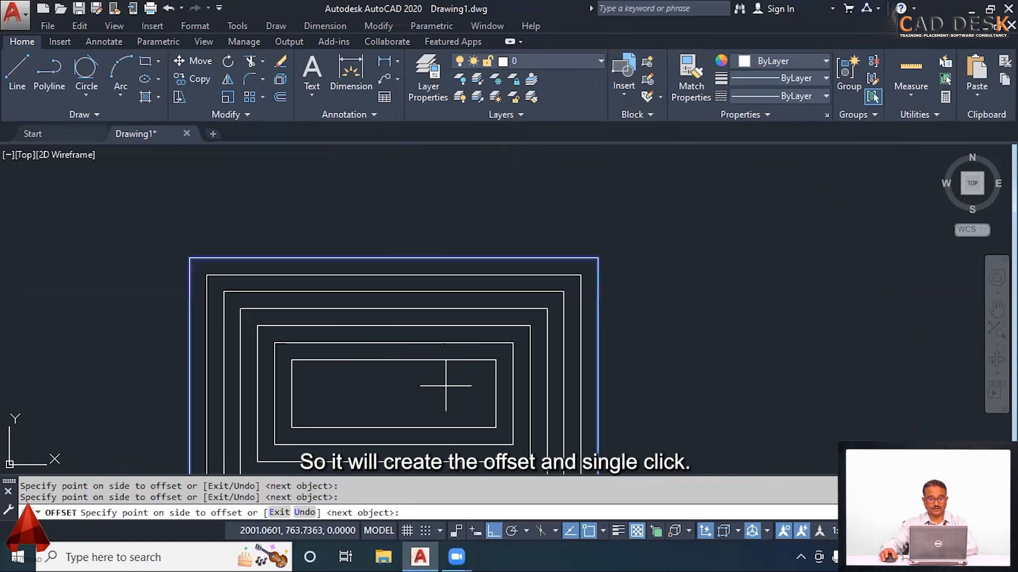
{"action": "scroll", "coordinate": [467, 371], "scroll_direction": "down", "scroll_amount": 3}
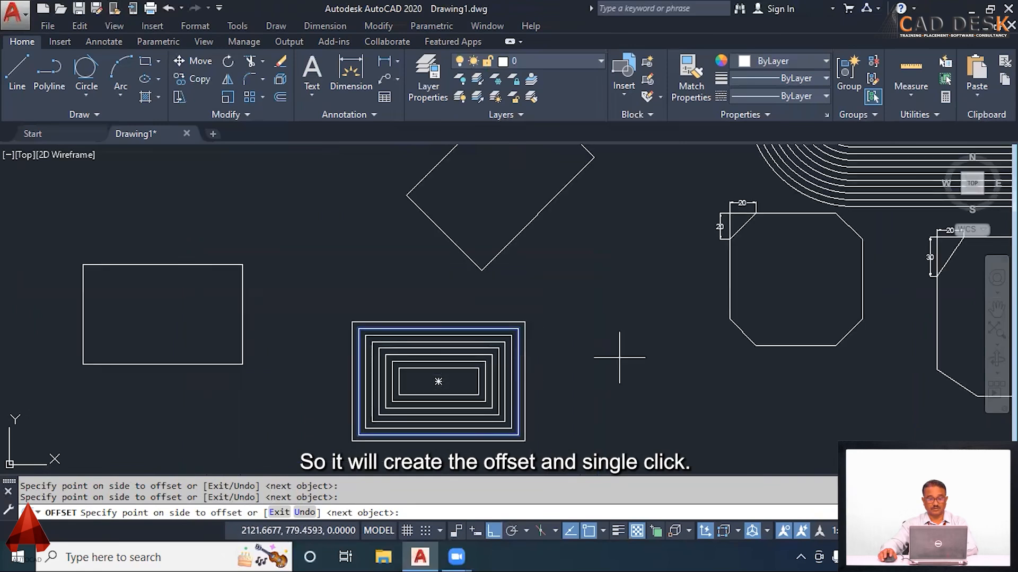
{"action": "key", "text": "Return"}
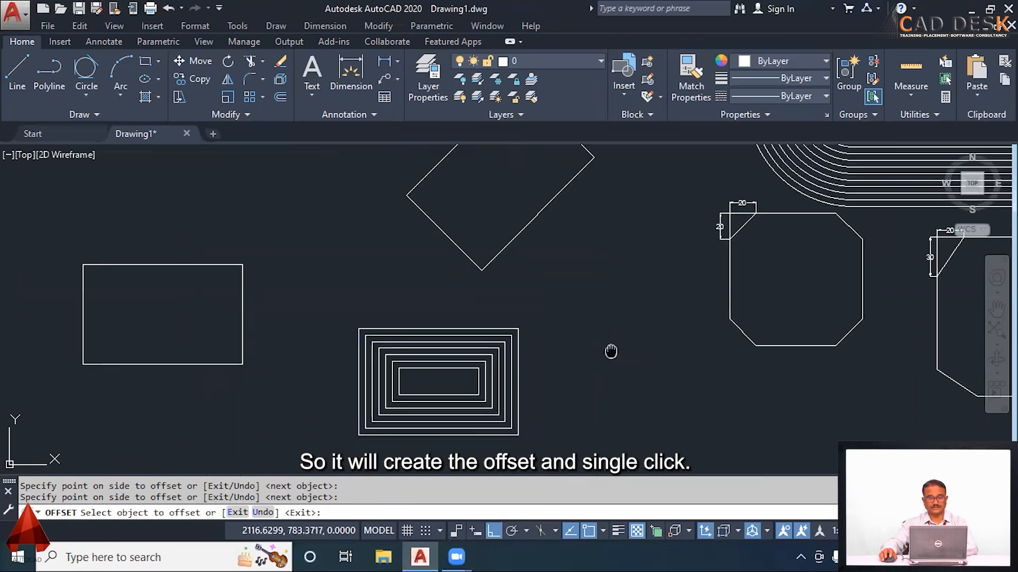
- Offset the smaller chamfered rectangle repeatedly inwards and outwards at the 5 spacing, and end the Offset command
{"action": "middle_click_drag", "start_coordinate": [611, 351], "coordinate": [507, 320]}
{"action": "scroll", "coordinate": [508, 320], "scroll_direction": "down", "scroll_amount": 2}
{"action": "mouse_move", "coordinate": [712, 320]}
{"action": "middle_mouse_down"}
{"action": "mouse_move", "coordinate": [666, 386]}
{"action": "mouse_move", "coordinate": [751, 396]}
{"action": "middle_mouse_up"}
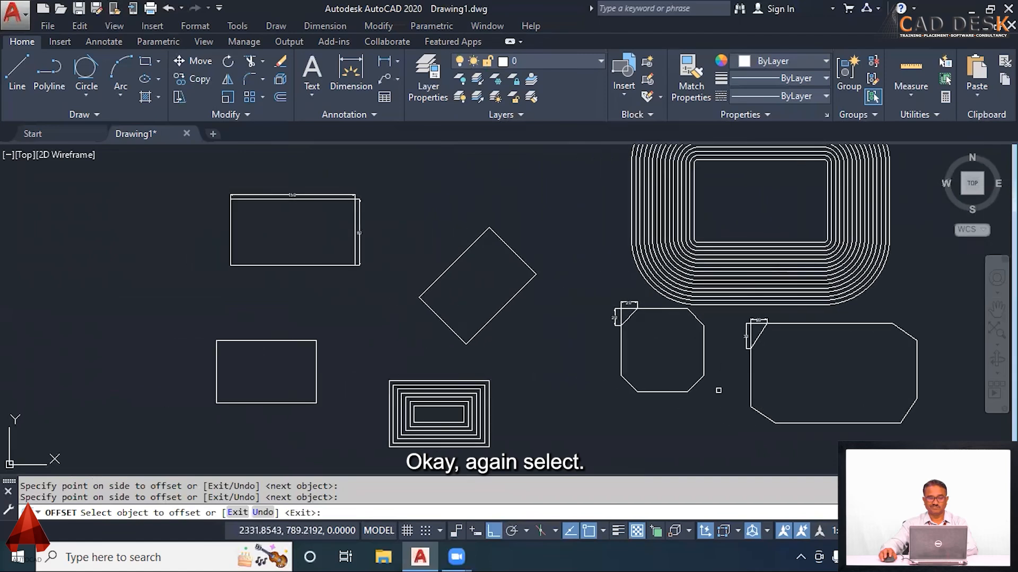
{"action": "left_click", "coordinate": [699, 380]}
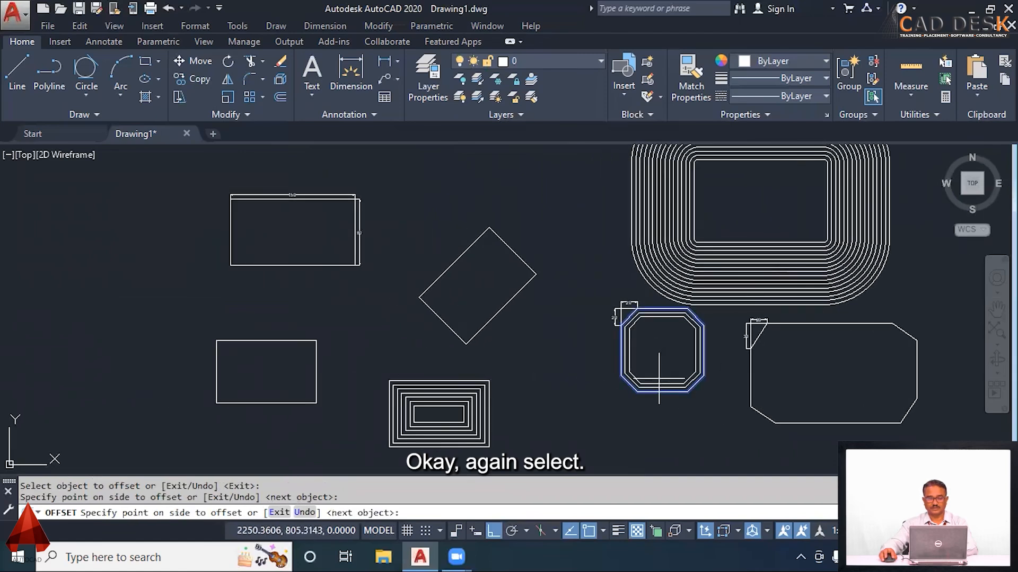
{"action": "left_click", "coordinate": [663, 354]}
{"action": "left_click", "coordinate": [673, 351]}
{"action": "left_click", "coordinate": [668, 405]}
{"action": "left_click", "coordinate": [663, 419]}
{"action": "left_click", "coordinate": [663, 426]}
{"action": "left_click", "coordinate": [658, 433]}
{"action": "left_click", "coordinate": [656, 436]}
{"action": "left_click", "coordinate": [656, 427]}
{"action": "key", "text": "Return"}
{"action": "scroll", "coordinate": [567, 371], "scroll_direction": "down", "scroll_amount": 4}
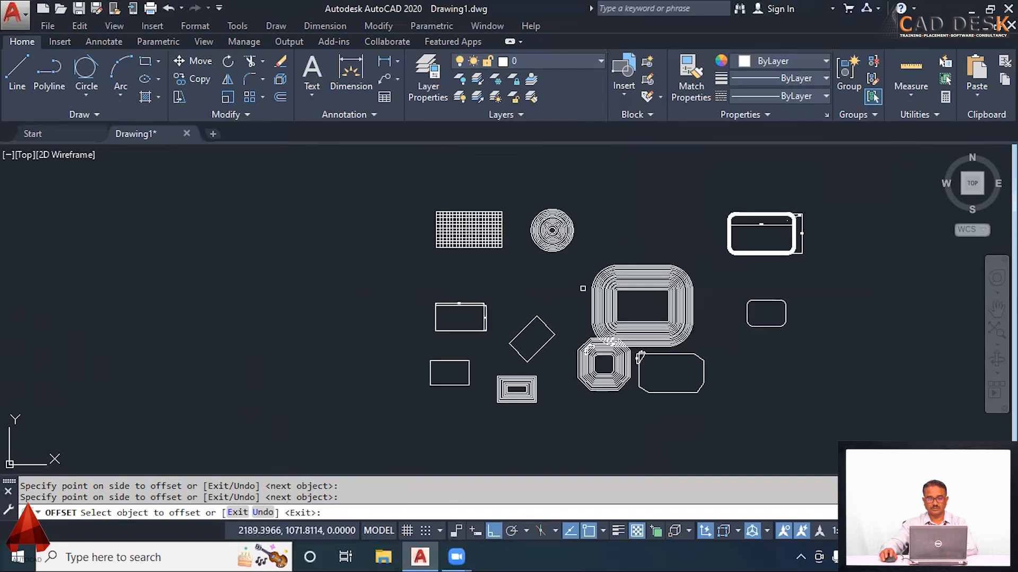
{"action": "middle_click_drag", "start_coordinate": [583, 289], "coordinate": [491, 295]}
{"action": "scroll", "coordinate": [471, 299], "scroll_direction": "up", "scroll_amount": 4}
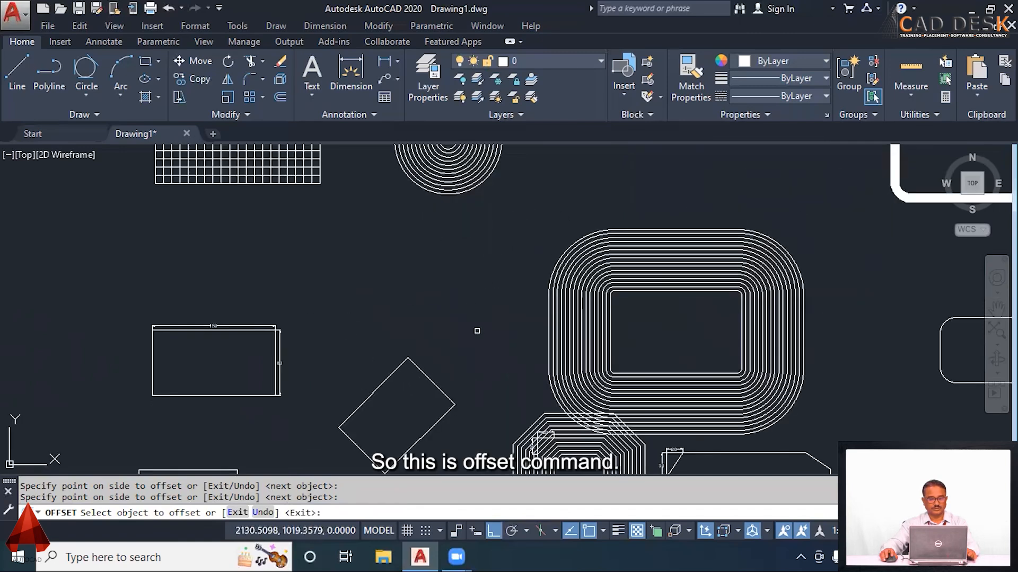
{"action": "key", "text": "Escape"}
- Draw a horizontal line 200 long in the empty area to the right of the thick rounded rectangle
{"action": "scroll", "coordinate": [507, 314], "scroll_direction": "down", "scroll_amount": 2}
{"action": "mouse_move", "coordinate": [611, 301]}
{"action": "middle_mouse_down"}
{"action": "mouse_move", "coordinate": [587, 244]}
{"action": "mouse_move", "coordinate": [614, 313]}
{"action": "mouse_move", "coordinate": [514, 294]}
{"action": "middle_mouse_up"}
{"action": "middle_click_drag", "start_coordinate": [772, 295], "coordinate": [485, 324]}
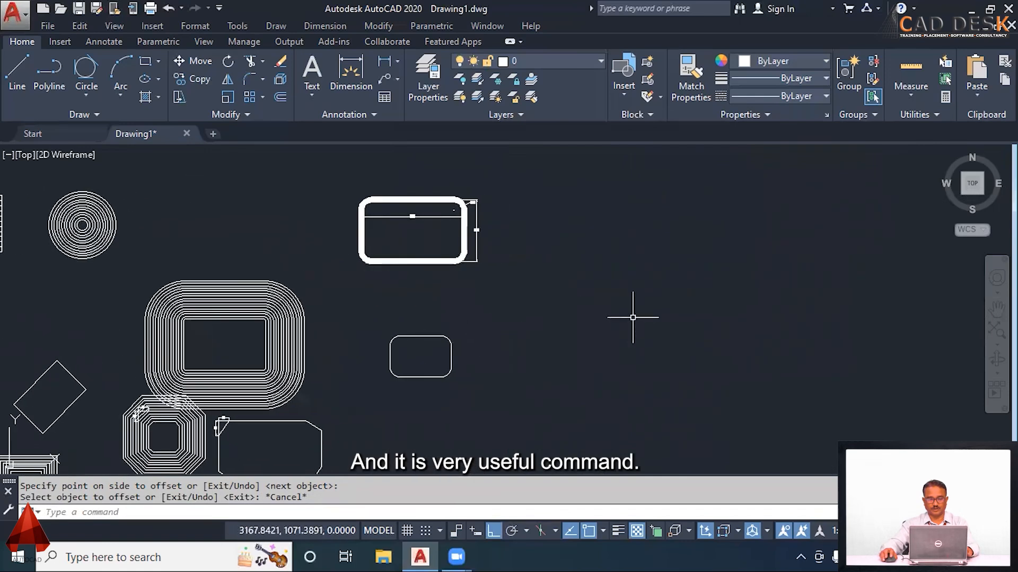
{"action": "middle_click_drag", "start_coordinate": [632, 317], "coordinate": [549, 318]}
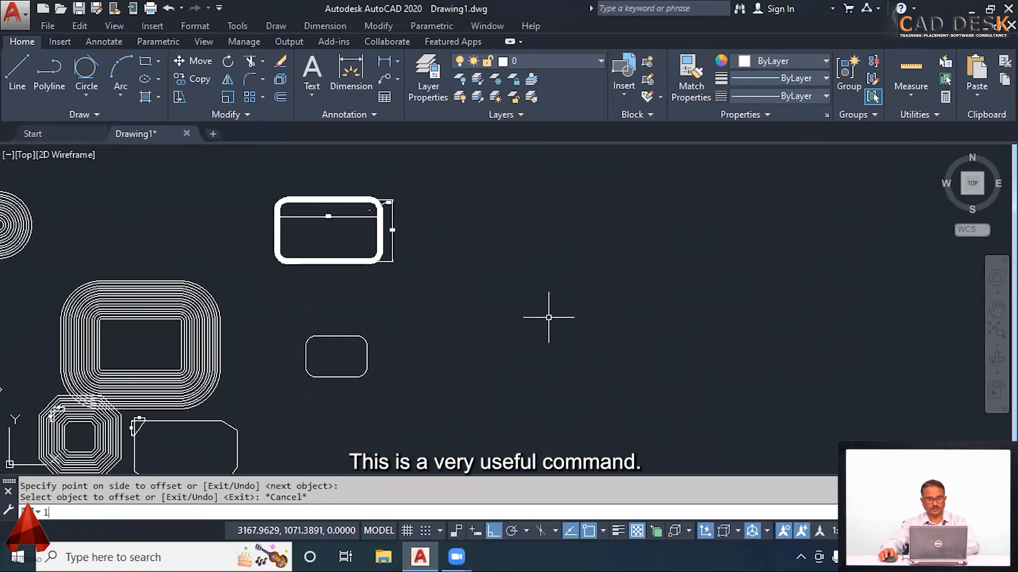
{"action": "key", "text": "Return"}
{"action": "left_click", "coordinate": [527, 259]}
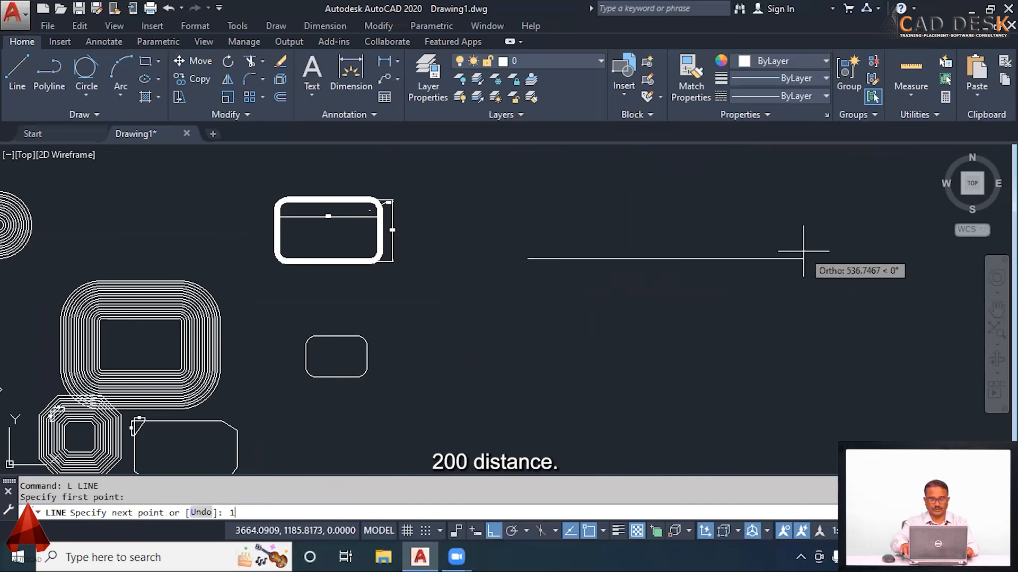
{"action": "type", "text": "200"}
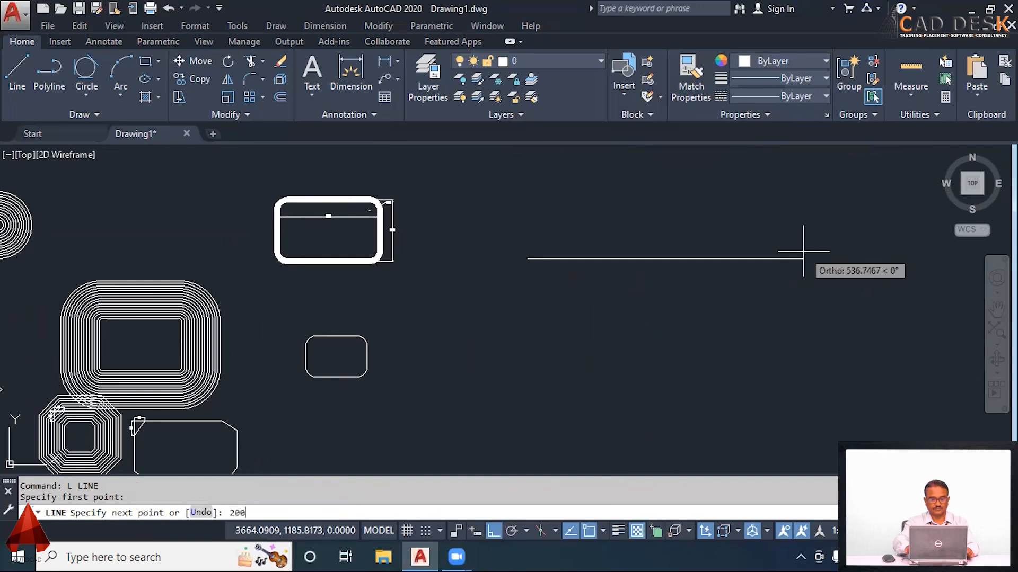
{"action": "key", "text": "Return"}
{"action": "key", "text": "Escape"}
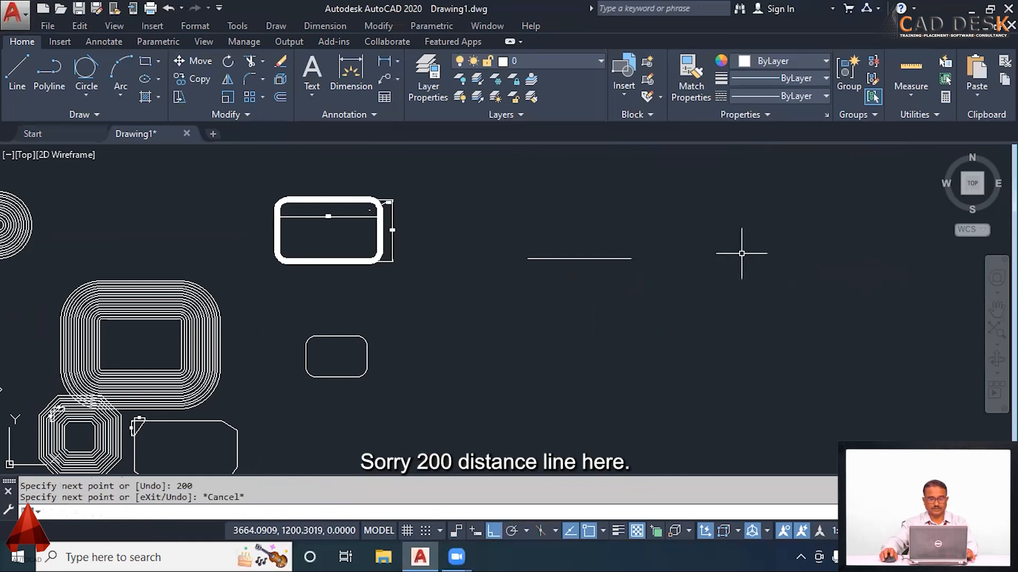
- Offset the horizontal line downwards by a distance of 140
{"action": "scroll", "coordinate": [593, 272], "scroll_direction": "up", "scroll_amount": 2}
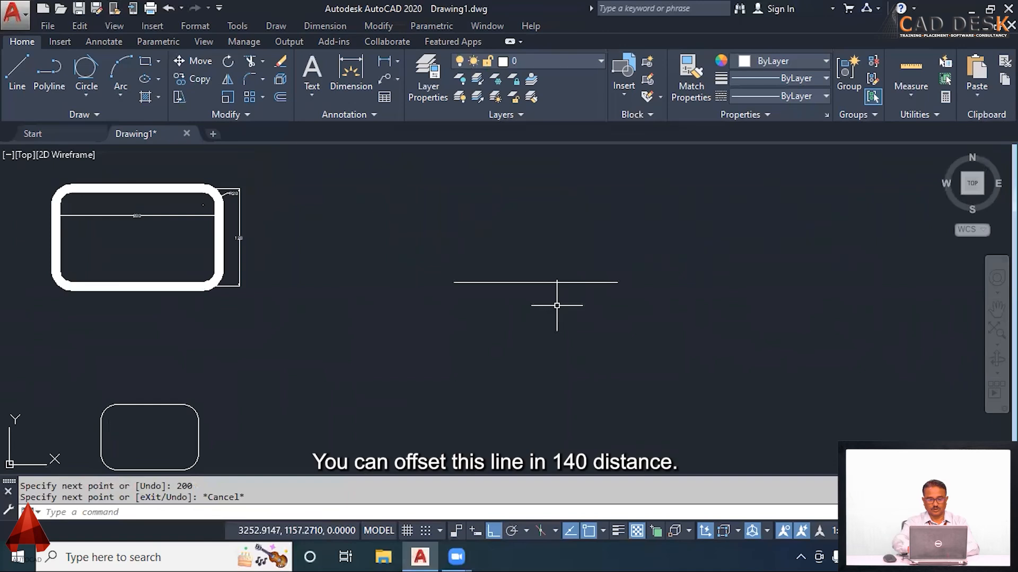
{"action": "type", "text": "O"}
{"action": "key", "text": "Return"}
{"action": "type", "text": "140"}
{"action": "key", "text": "Return"}
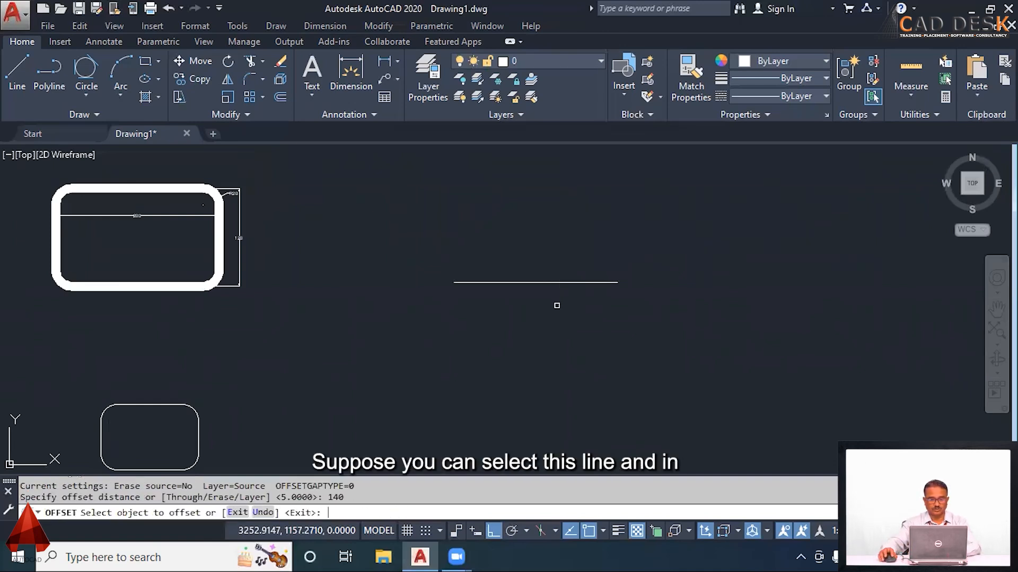
{"action": "left_click", "coordinate": [571, 283]}
{"action": "left_click", "coordinate": [559, 363]}
{"action": "key", "text": "Escape"}
- Draw a vertical line joining the left endpoints of the two horizontal lines
{"action": "type", "text": "l"}
{"action": "key", "text": "Return"}
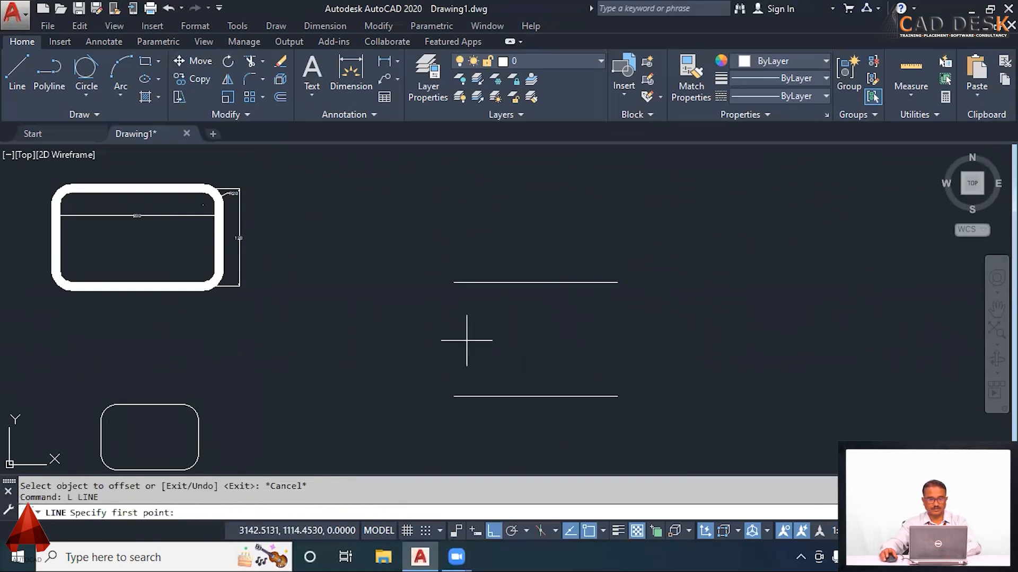
{"action": "left_click", "coordinate": [453, 282]}
{"action": "left_click", "coordinate": [454, 396]}
{"action": "key", "text": "Return"}
- Offset the vertical line to the right by 35, and offset the resulting line by the same distance
{"action": "type", "text": "o"}
{"action": "key", "text": "Return"}
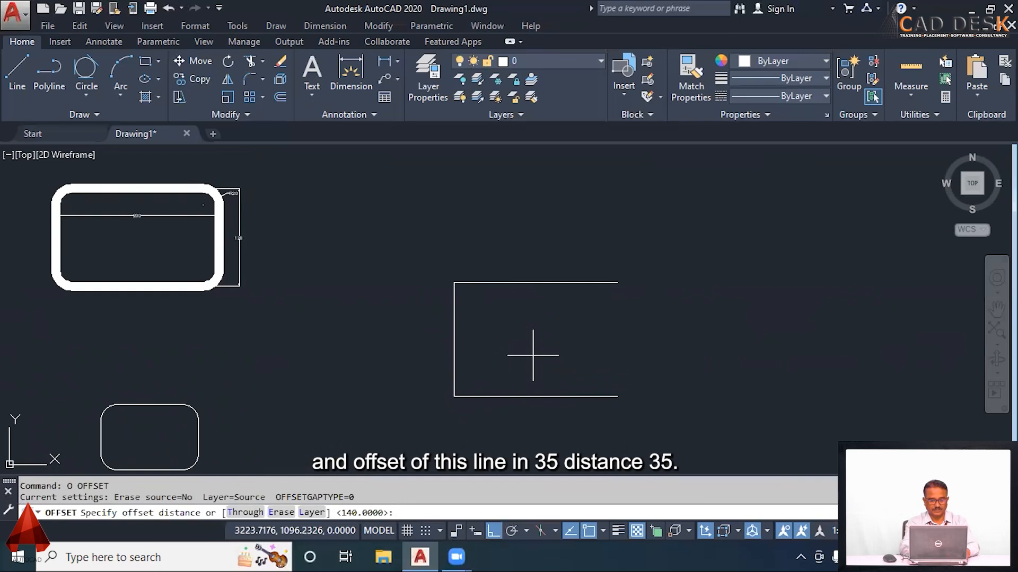
{"action": "type", "text": "35"}
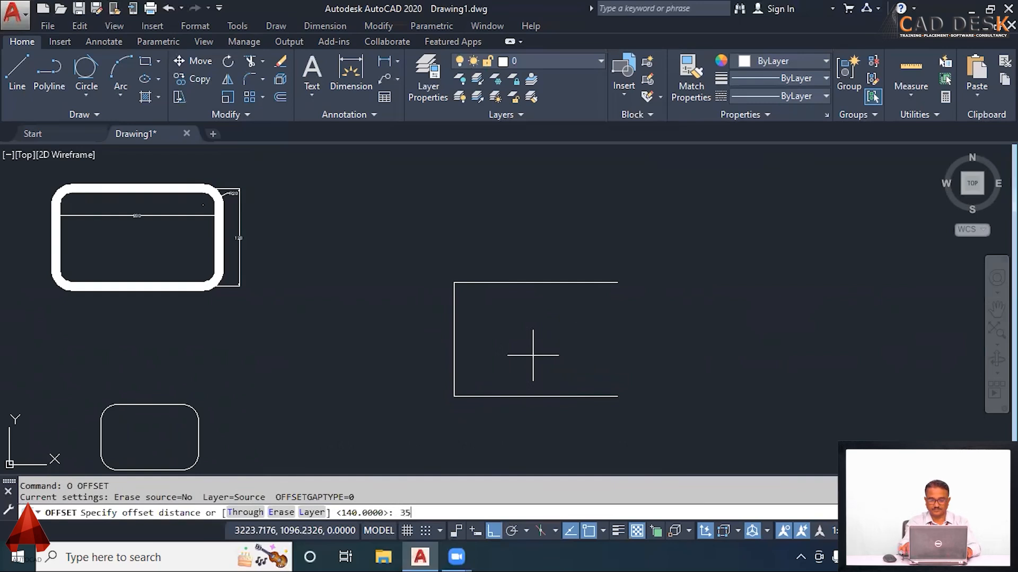
{"action": "key", "text": "Return"}
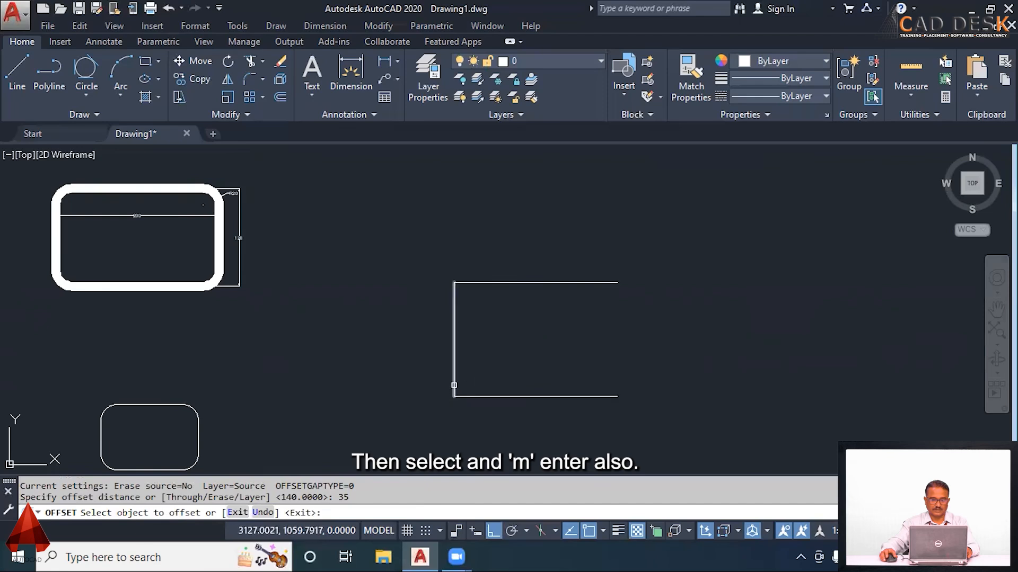
{"action": "left_click", "coordinate": [454, 382]}
{"action": "left_click", "coordinate": [501, 363]}
{"action": "left_click", "coordinate": [483, 371]}
{"action": "left_click", "coordinate": [536, 364]}
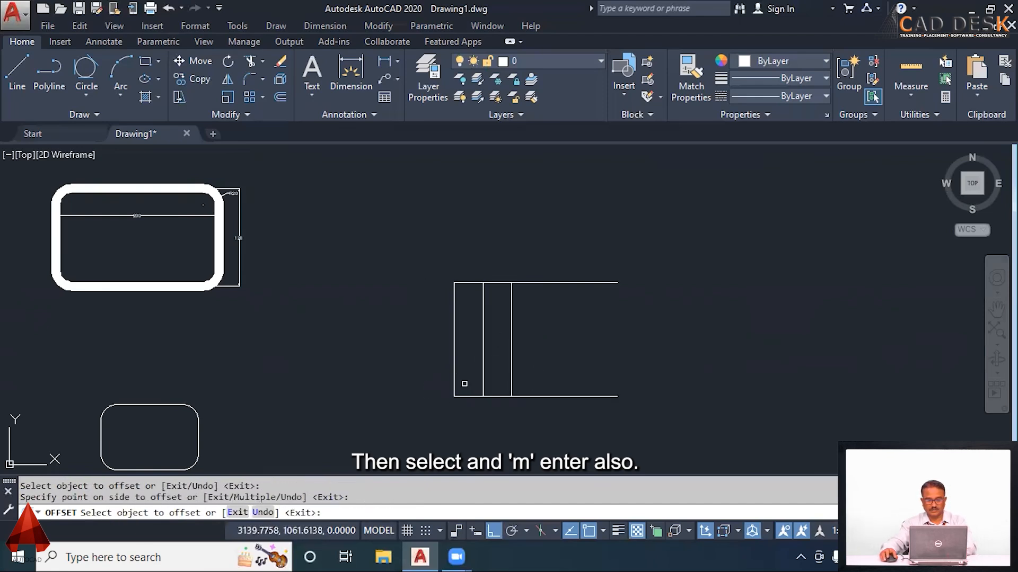
- Offset the rightmost vertical line three times to the right at the 35 spacing with the Multiple option
{"action": "left_click", "coordinate": [512, 361]}
{"action": "left_click", "coordinate": [512, 360]}
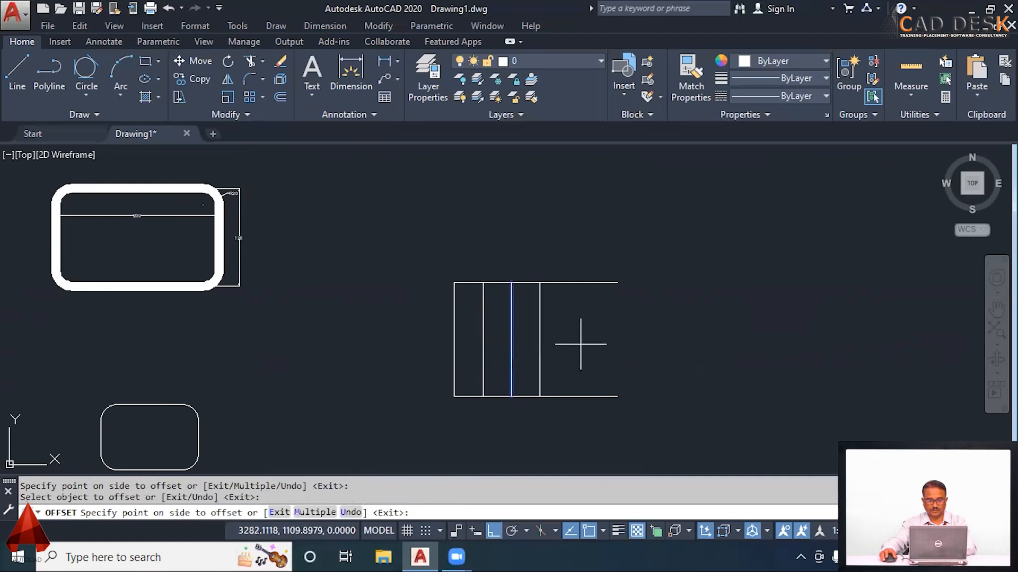
{"action": "type", "text": "m"}
{"action": "key", "text": "Return"}
{"action": "left_click", "coordinate": [596, 343]}
{"action": "left_click", "coordinate": [620, 335]}
{"action": "left_click", "coordinate": [648, 336]}
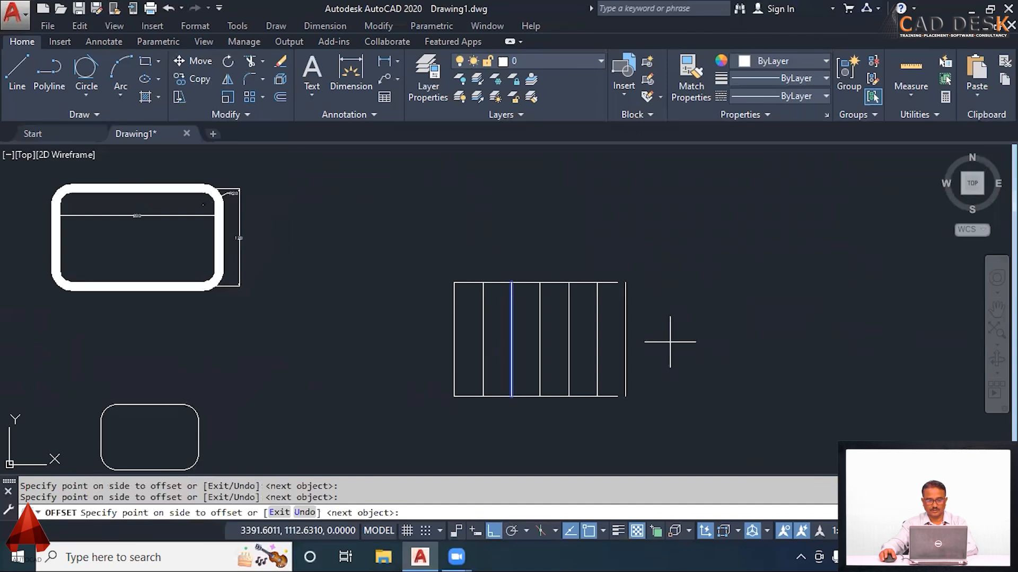
{"action": "key", "text": "Return"}
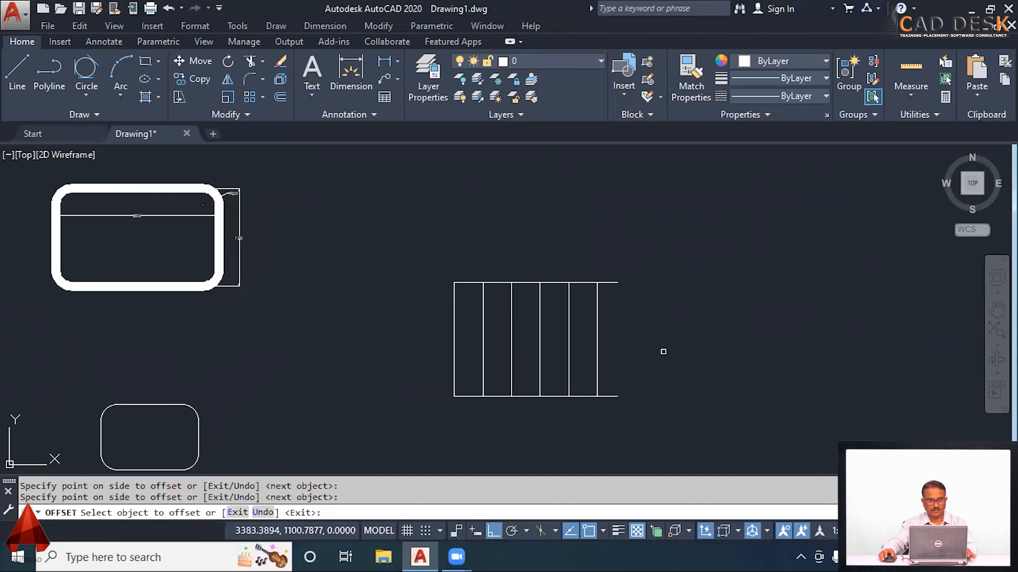
{"action": "key", "text": "Escape"}
- Trim the ends of both horizontal lines that extend beyond the last vertical line
{"action": "type", "text": "te co"}
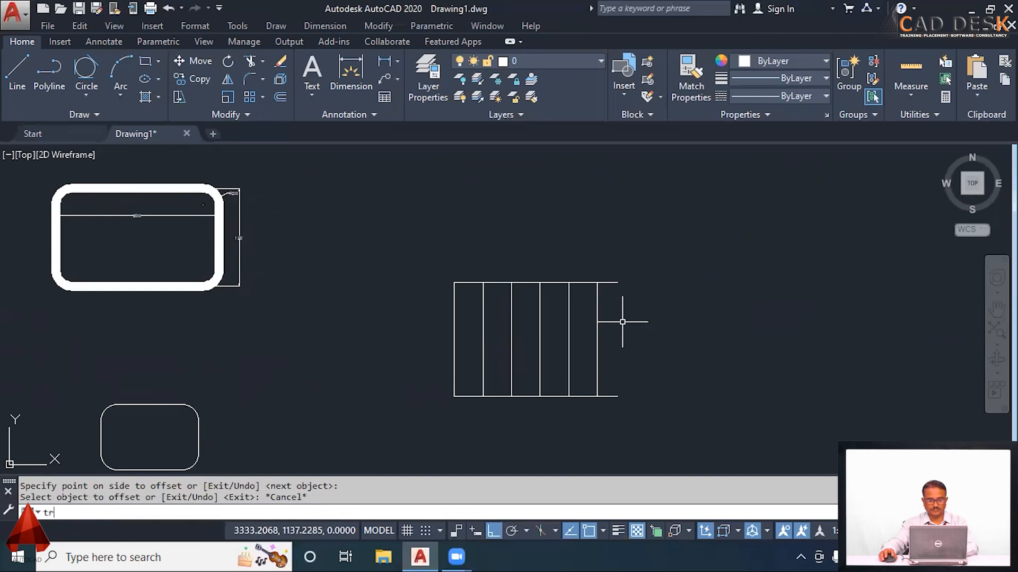
{"action": "type", "text": "r"}
{"action": "key", "text": "Return"}
{"action": "left_click", "coordinate": [646, 261]}
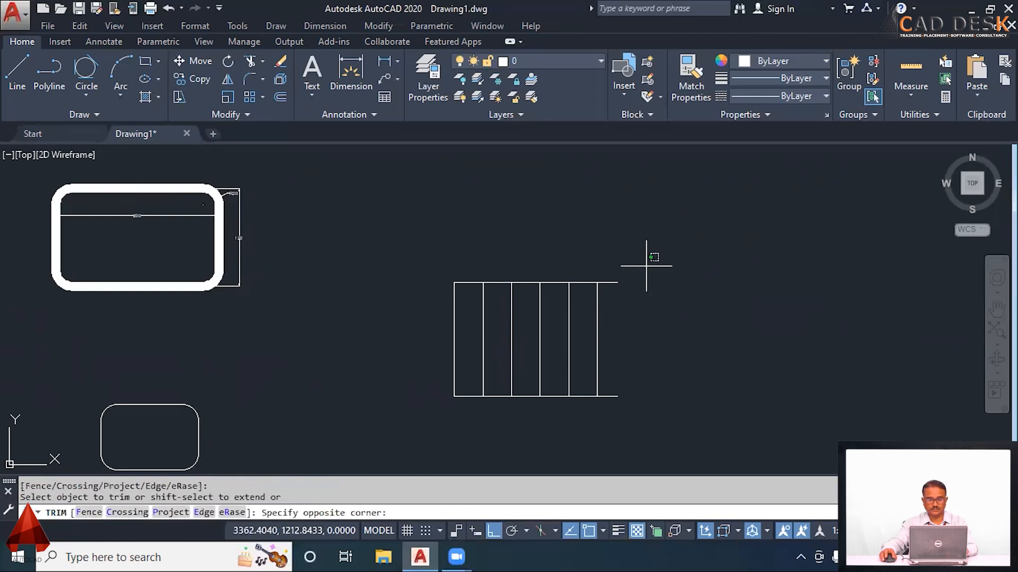
{"action": "left_click", "coordinate": [599, 417]}
{"action": "key", "text": "Escape"}
- Examine the completed rectangle and offset examples across the whole drawing
{"action": "mouse_move", "coordinate": [578, 342]}
{"action": "middle_mouse_down"}
{"action": "mouse_move", "coordinate": [609, 349]}
{"action": "mouse_move", "coordinate": [577, 348]}
{"action": "mouse_move", "coordinate": [667, 304]}
{"action": "middle_mouse_up"}
{"action": "middle_click_drag", "start_coordinate": [506, 373], "coordinate": [618, 336]}
{"action": "scroll", "coordinate": [609, 336], "scroll_direction": "down", "scroll_amount": 3}
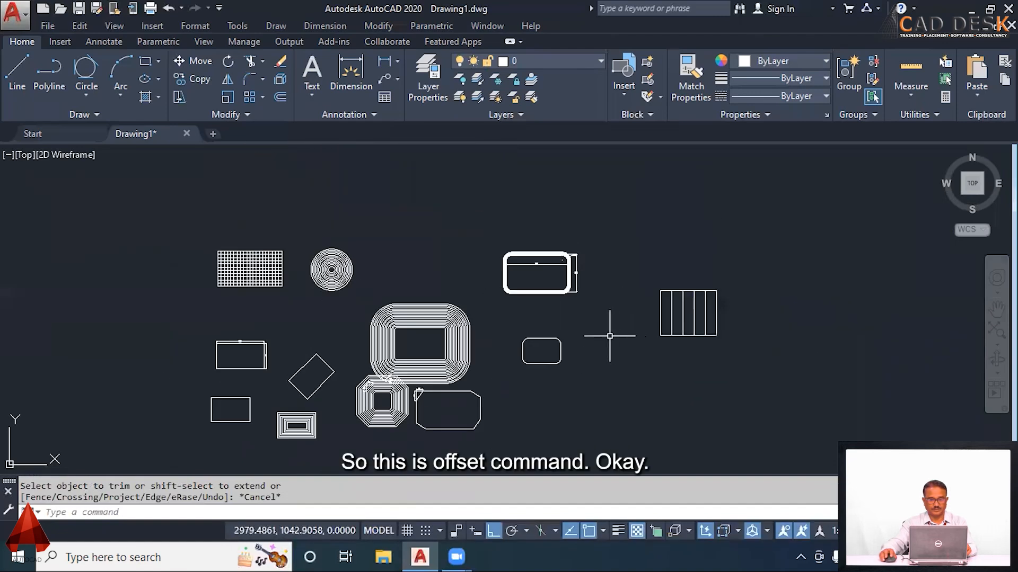
{"action": "scroll", "coordinate": [612, 352], "scroll_direction": "up", "scroll_amount": 3}
{"action": "mouse_move", "coordinate": [623, 352]}
{"action": "middle_mouse_down"}
{"action": "mouse_move", "coordinate": [681, 334]}
{"action": "mouse_move", "coordinate": [733, 286]}
{"action": "middle_mouse_up"}
{"action": "scroll", "coordinate": [684, 331], "scroll_direction": "down", "scroll_amount": 3}
{"action": "scroll", "coordinate": [685, 331], "scroll_direction": "up", "scroll_amount": 3}
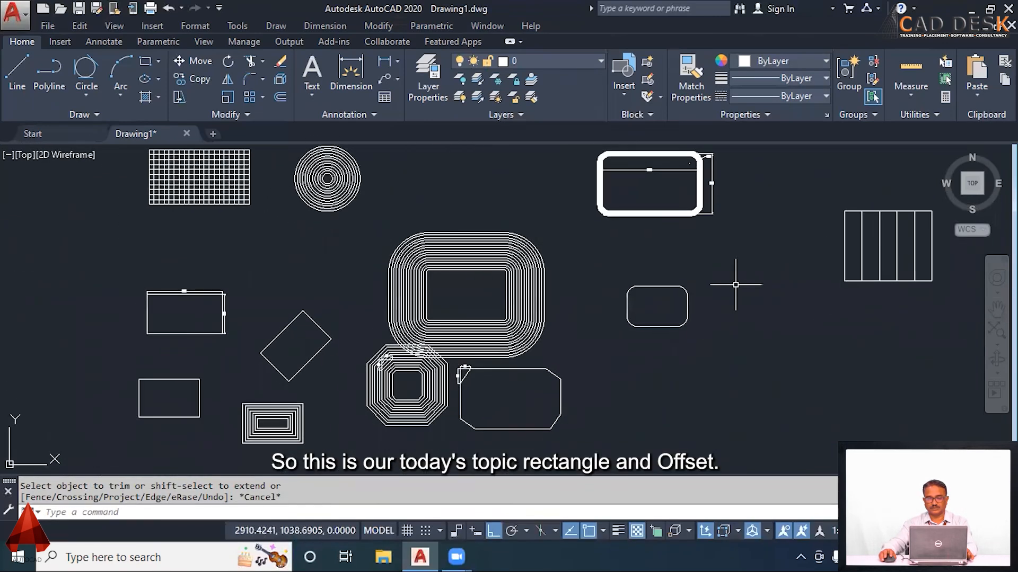
{"action": "scroll", "coordinate": [733, 285], "scroll_direction": "down", "scroll_amount": 3}
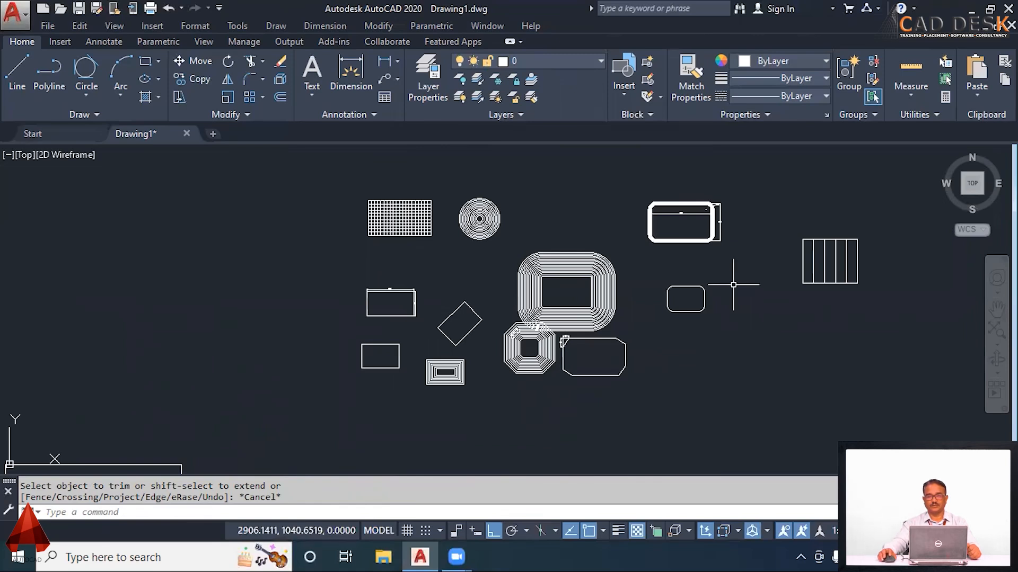
{"action": "mouse_move", "coordinate": [711, 320]}
{"action": "middle_mouse_down"}
{"action": "mouse_move", "coordinate": [649, 359]}
{"action": "mouse_move", "coordinate": [643, 349]}
{"action": "middle_mouse_up"}
{"action": "key", "text": "Escape"}
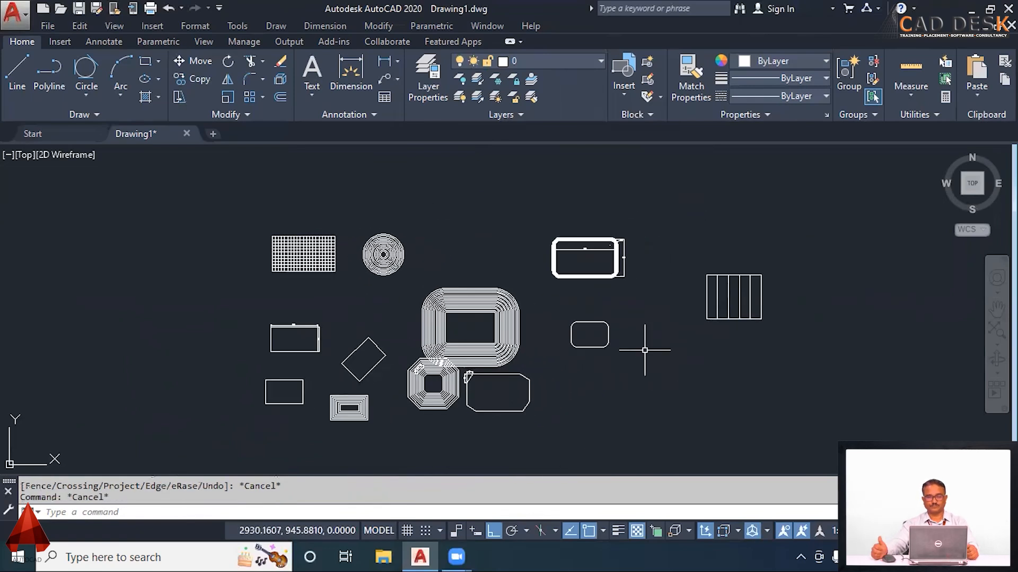